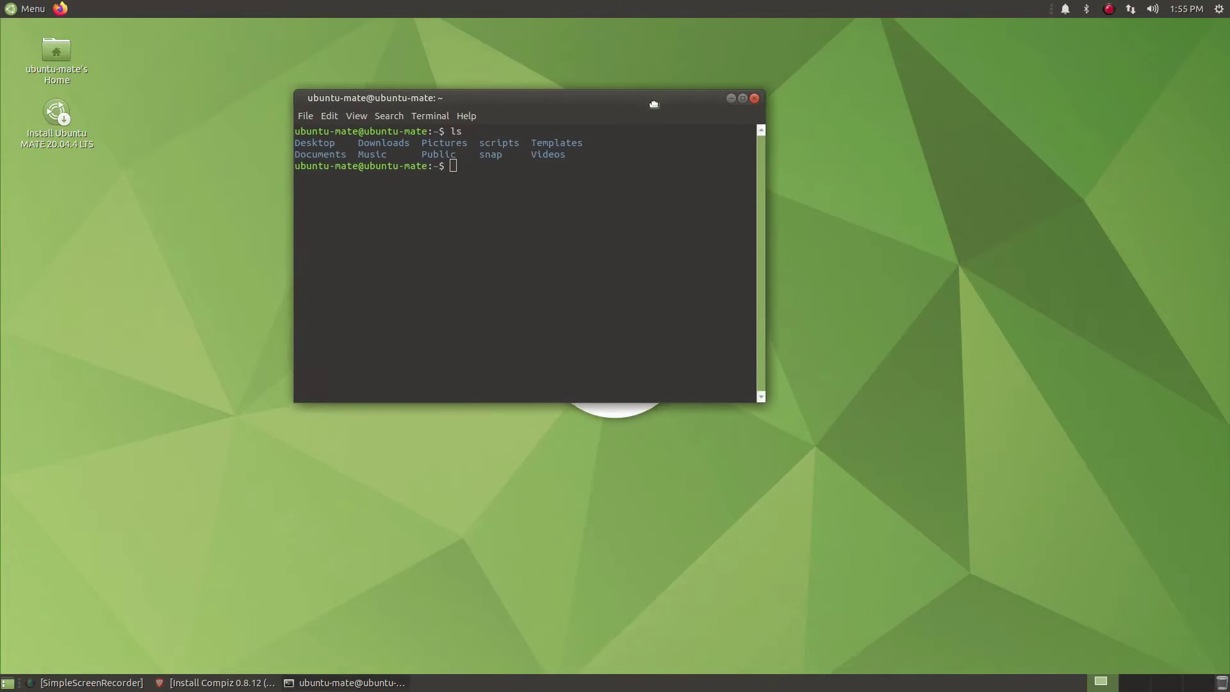
Clone the Compiz 0.8.12 install scripts with git and list the home folder.
drag(649, 101, 658, 105)
text(git clone git://northfield.ws/compiz/scripts release-0.8.12)
key(Return)
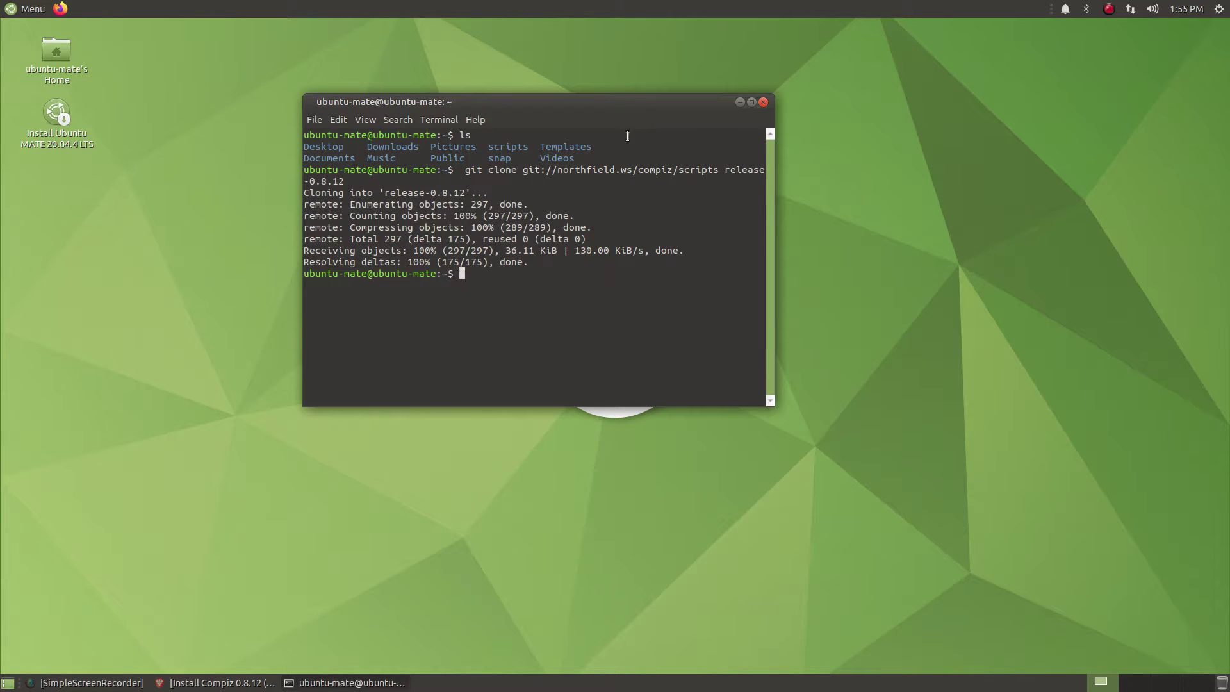
text(ls)
key(Return)
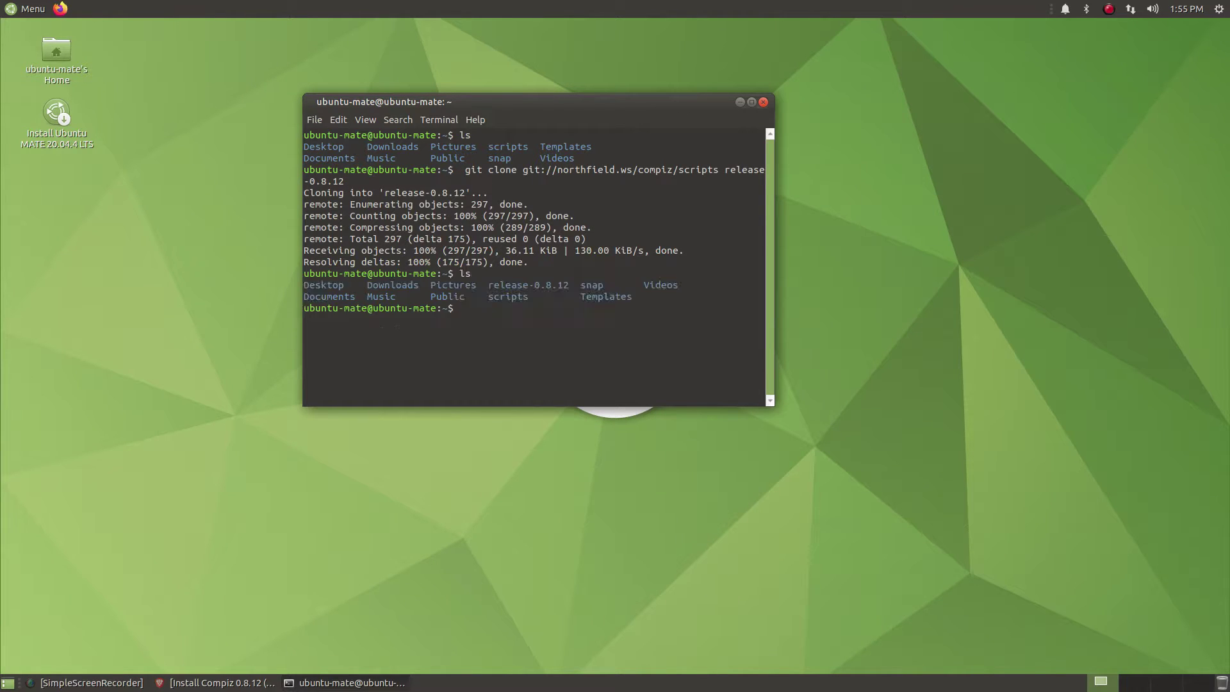
Change into the release-0.8.12 folder and list its scripts.
double_click(517, 285)
right_click(518, 286)
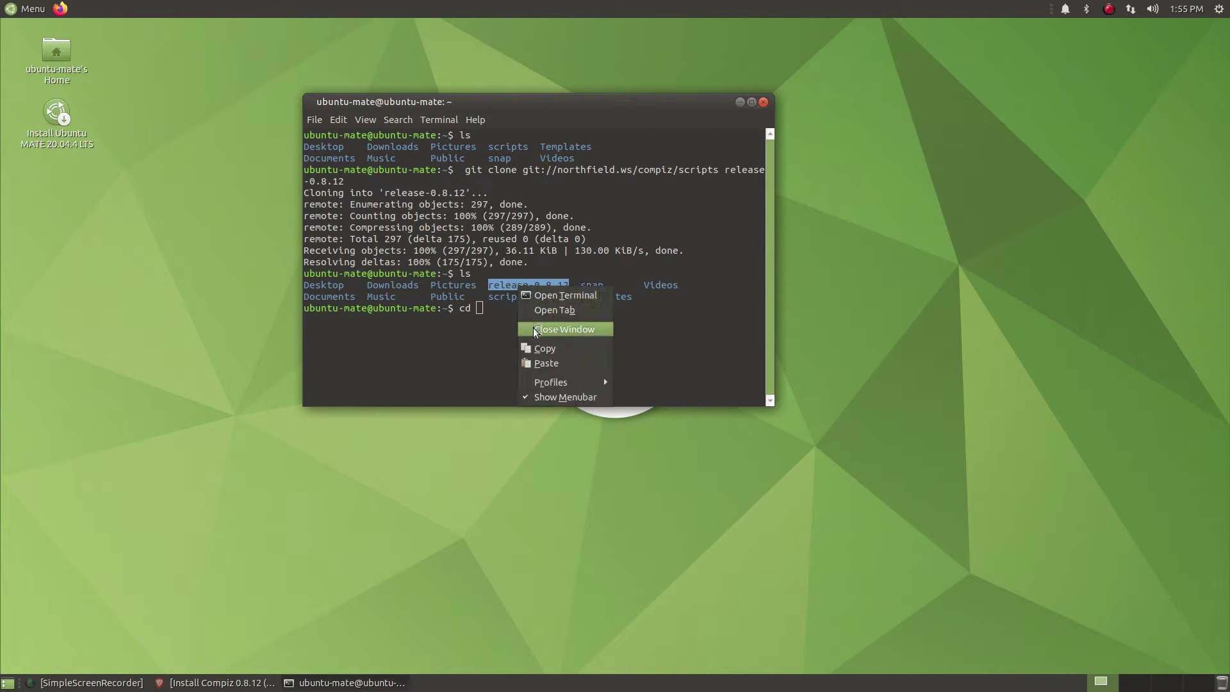
click(538, 348)
text(cd)
key(ctrl+shift+v)
key(Return)
text(ls)
key(Return)
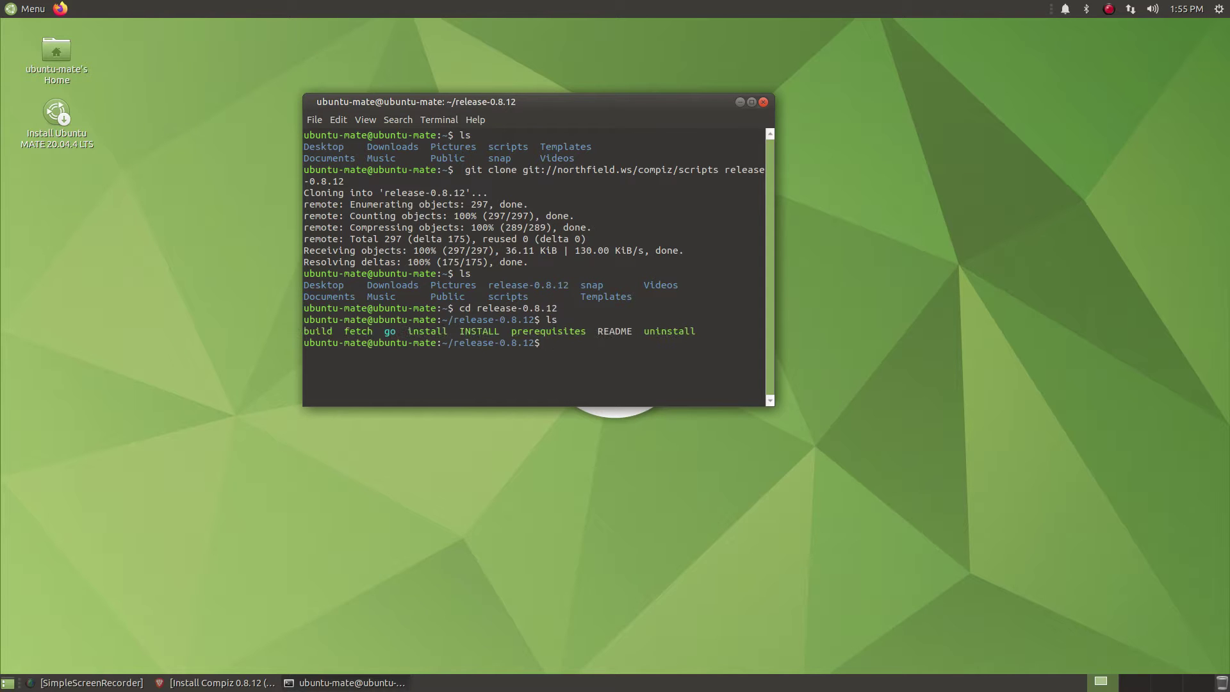
Run the ./go install script and answer y to install the required packages.
text(./go)
key(Return)
text(y)
key(Return)
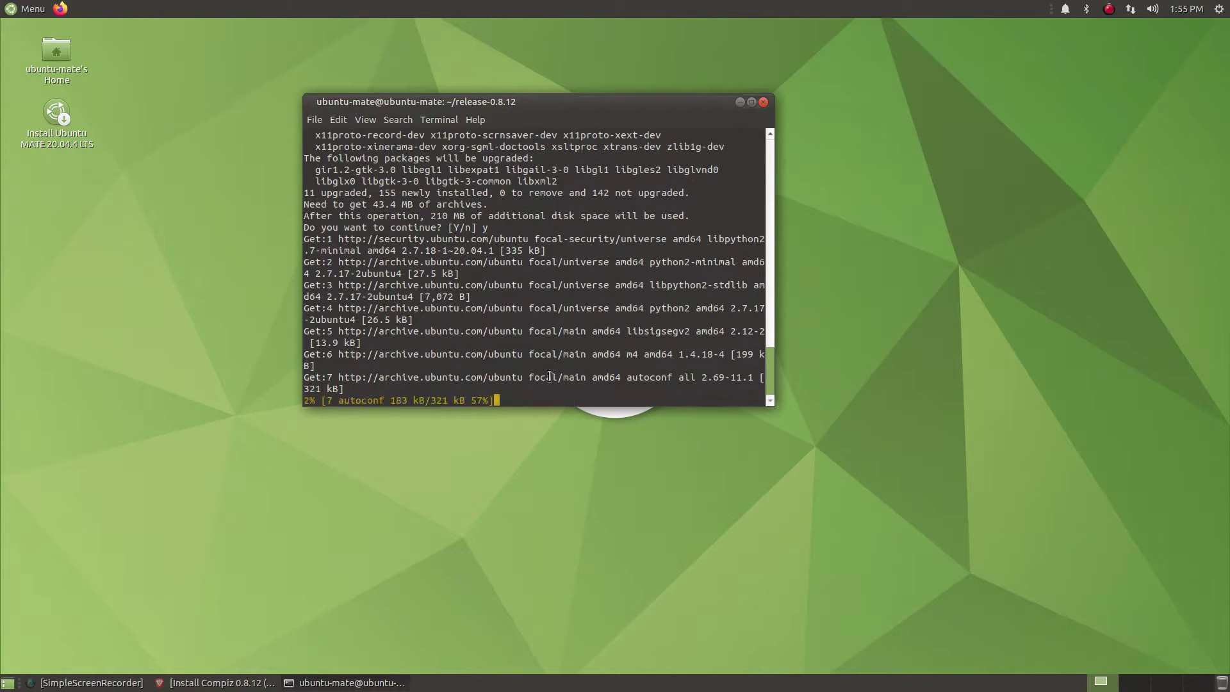
mouse_move(223, 684)
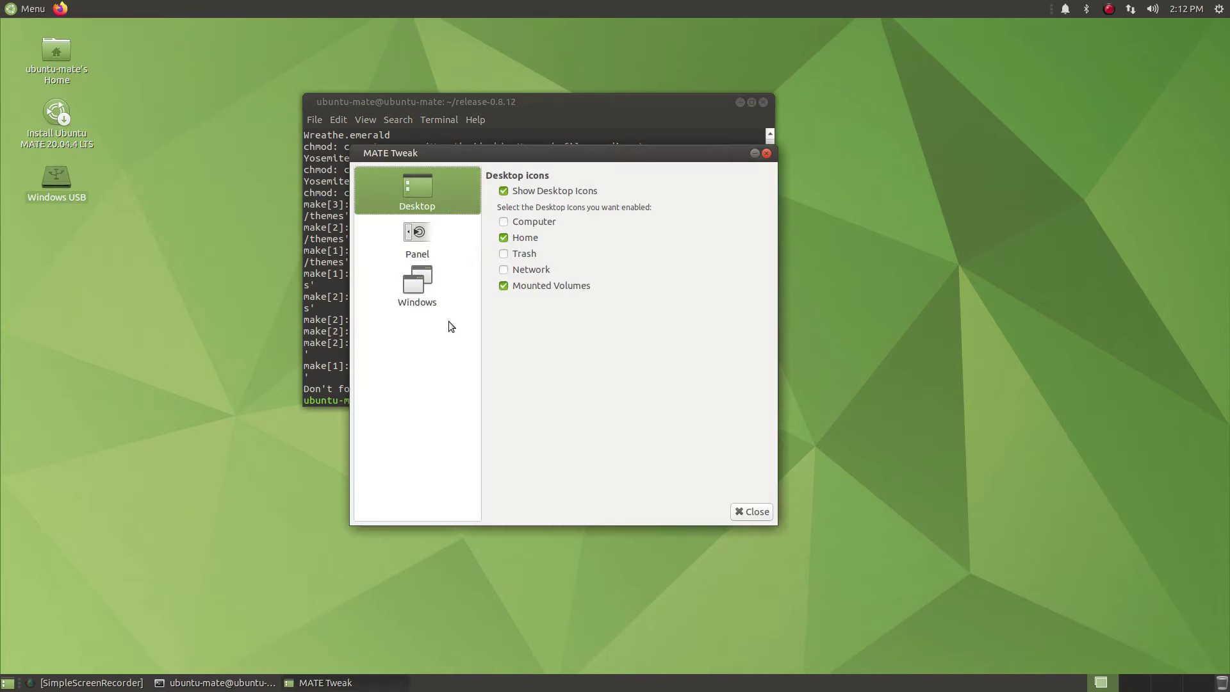
Set the window manager to Compiz under Windows and dismiss the replacement notice.
click(418, 292)
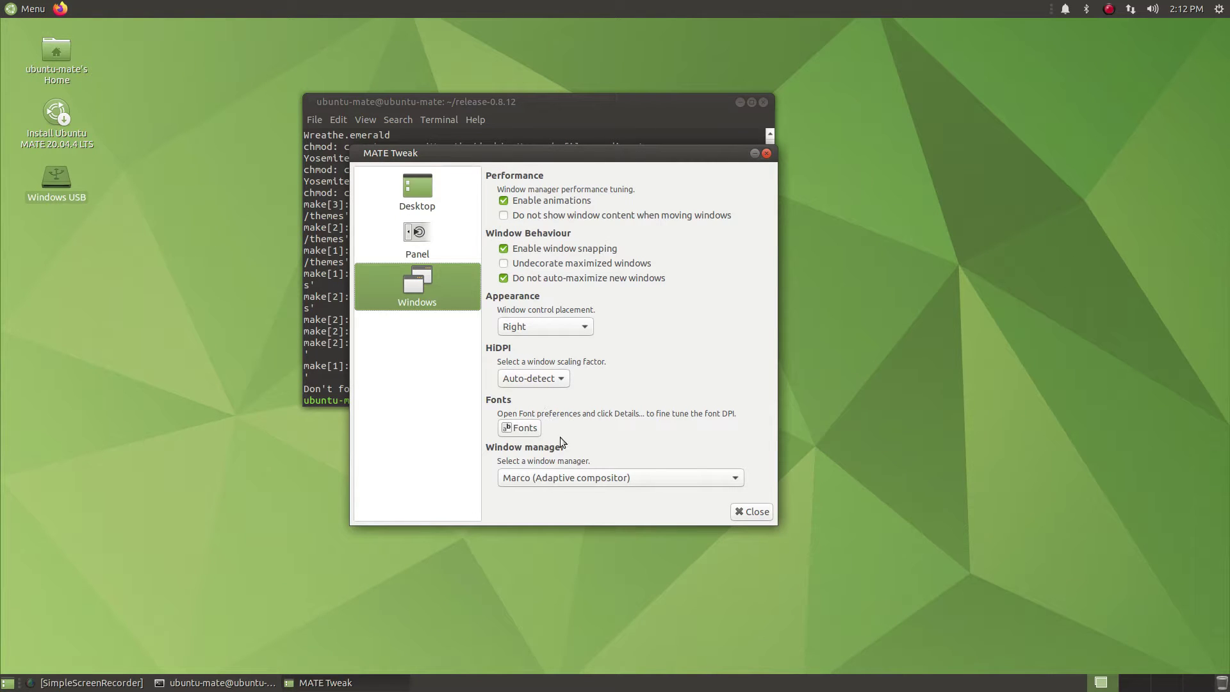
click(567, 484)
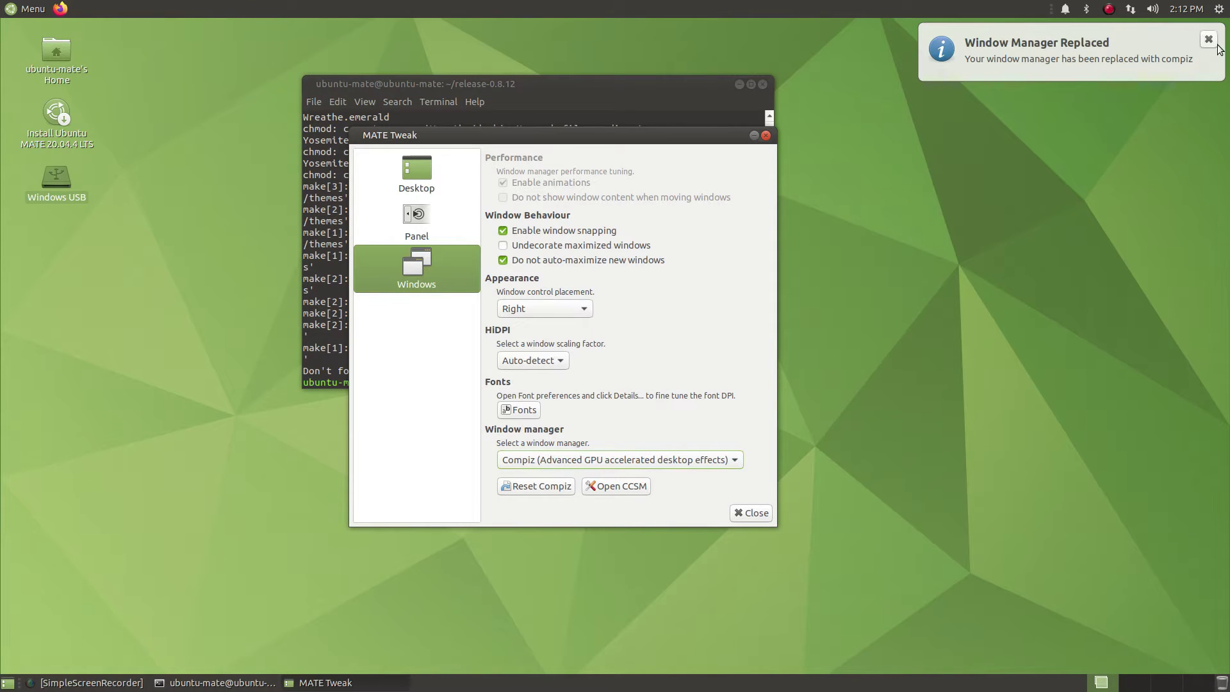
click(1214, 42)
Launch CompizConfig Settings Manager from a 'compiz' menu search.
click(3, 6)
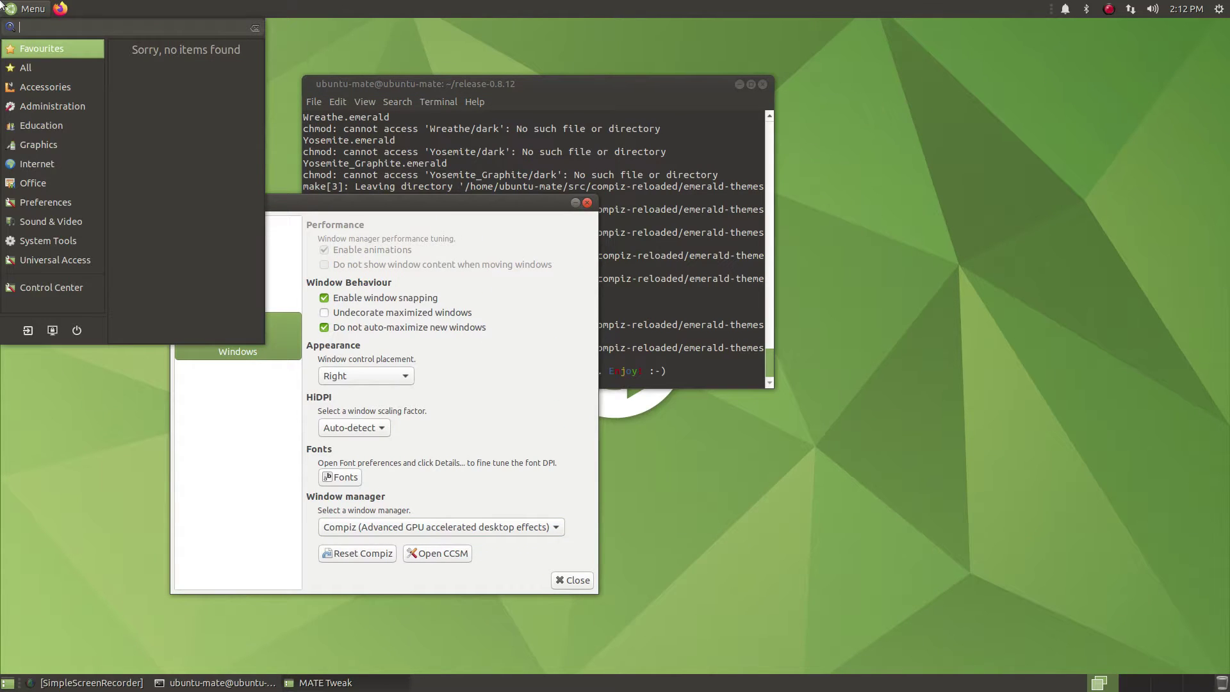
text(compiz)
key(Return)
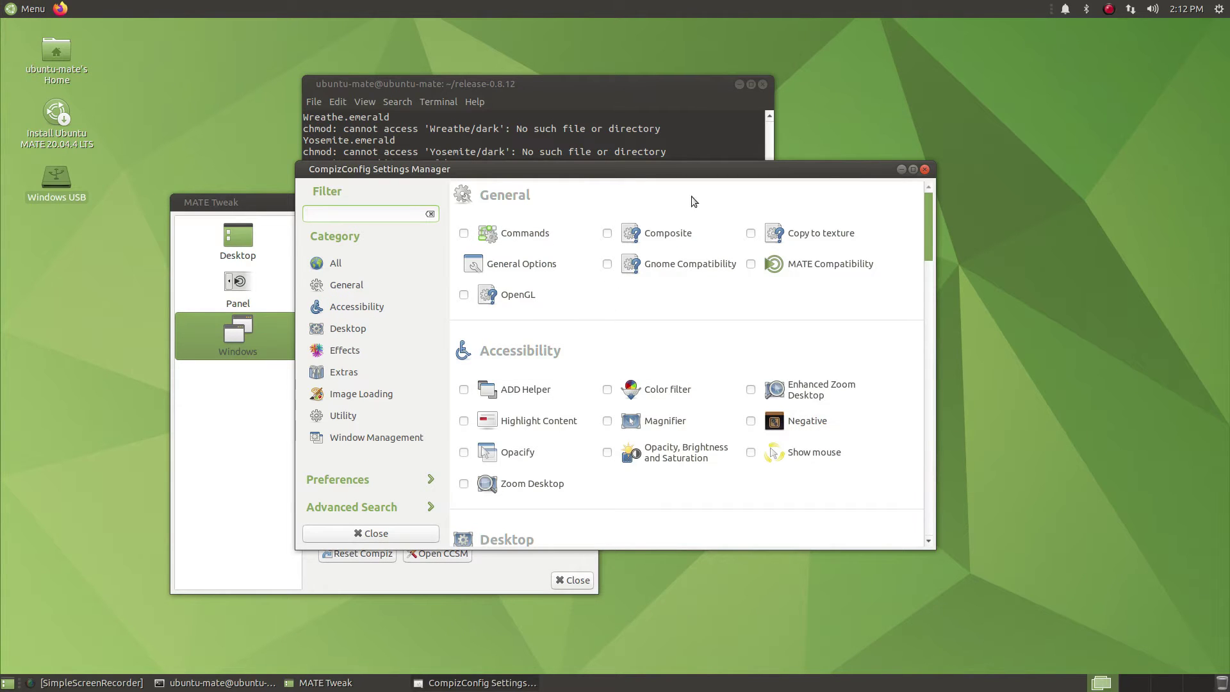
Close the installer terminal and enable Blur Windows with a Gaussian filter, radius 15.
click(763, 84)
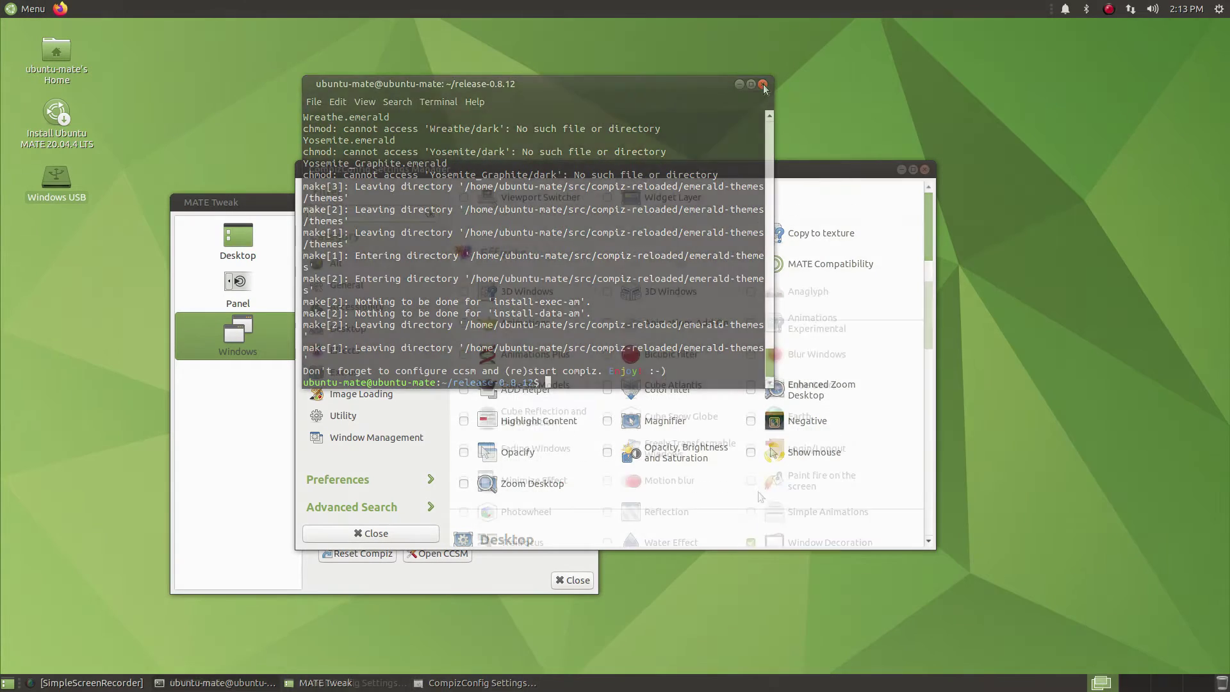
scroll(705, 359, down, 12)
click(751, 354)
click(766, 356)
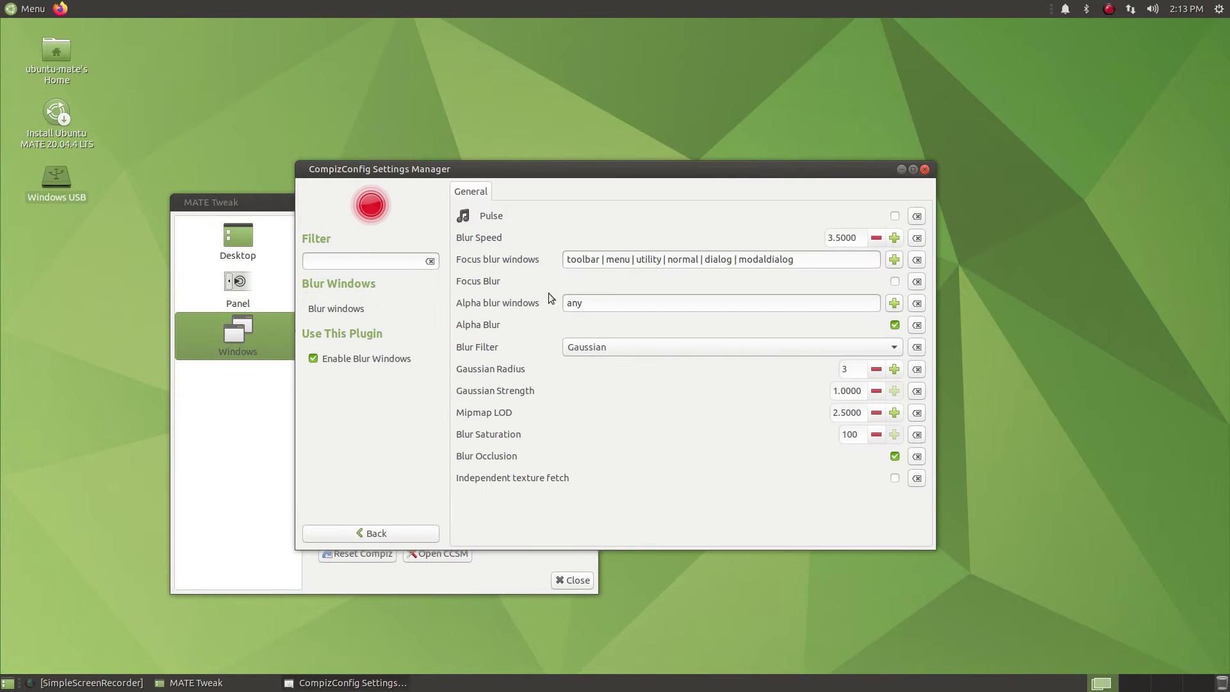
click(828, 353)
click(742, 348)
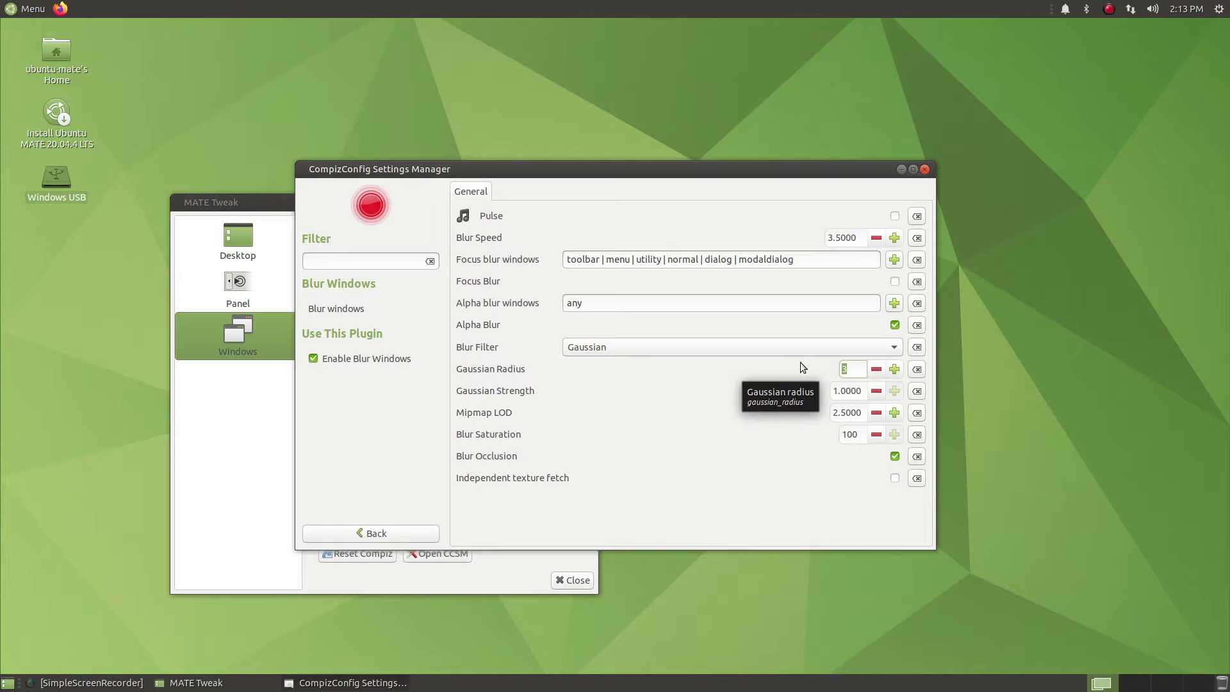
text(16)
key(Return)
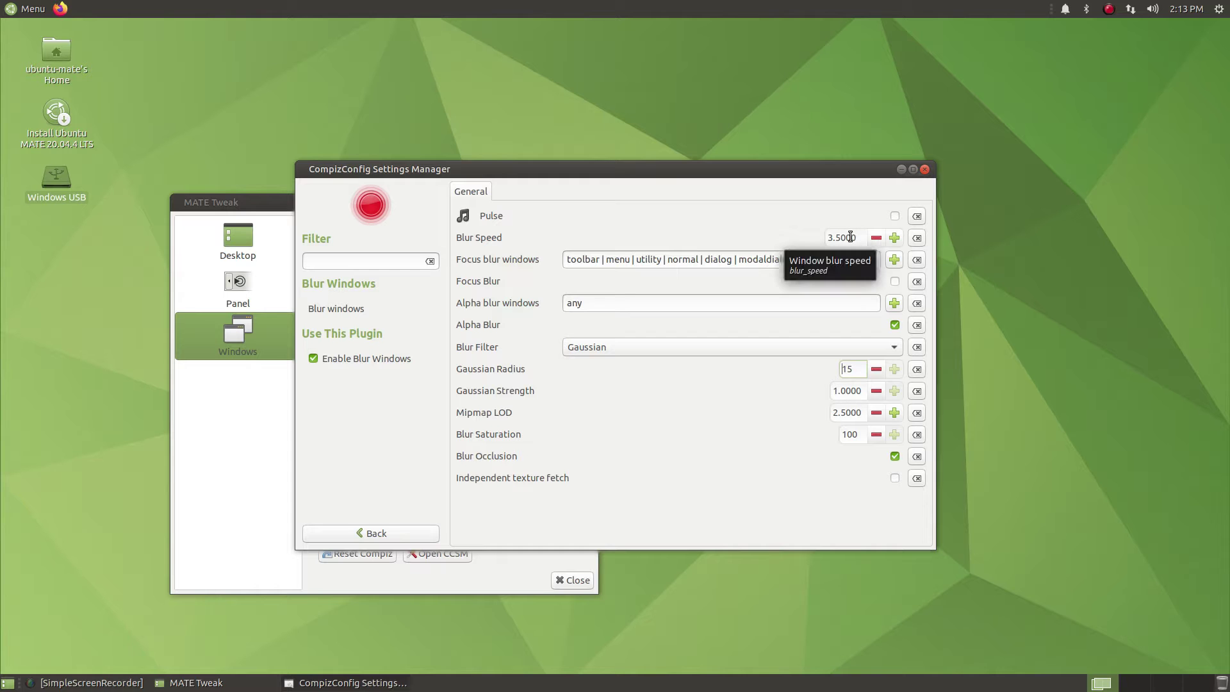
click(422, 543)
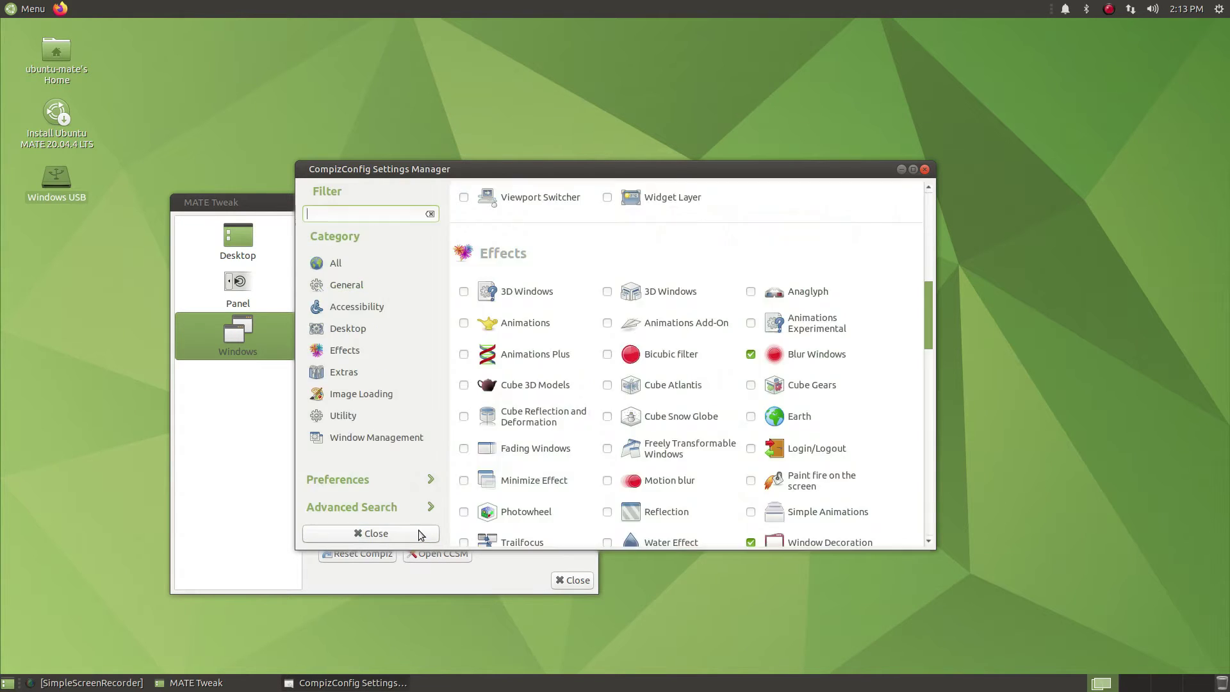
Launch Emerald Theme Manager via an 'emer' menu search and select the Mu theme.
click(44, 5)
text(emer)
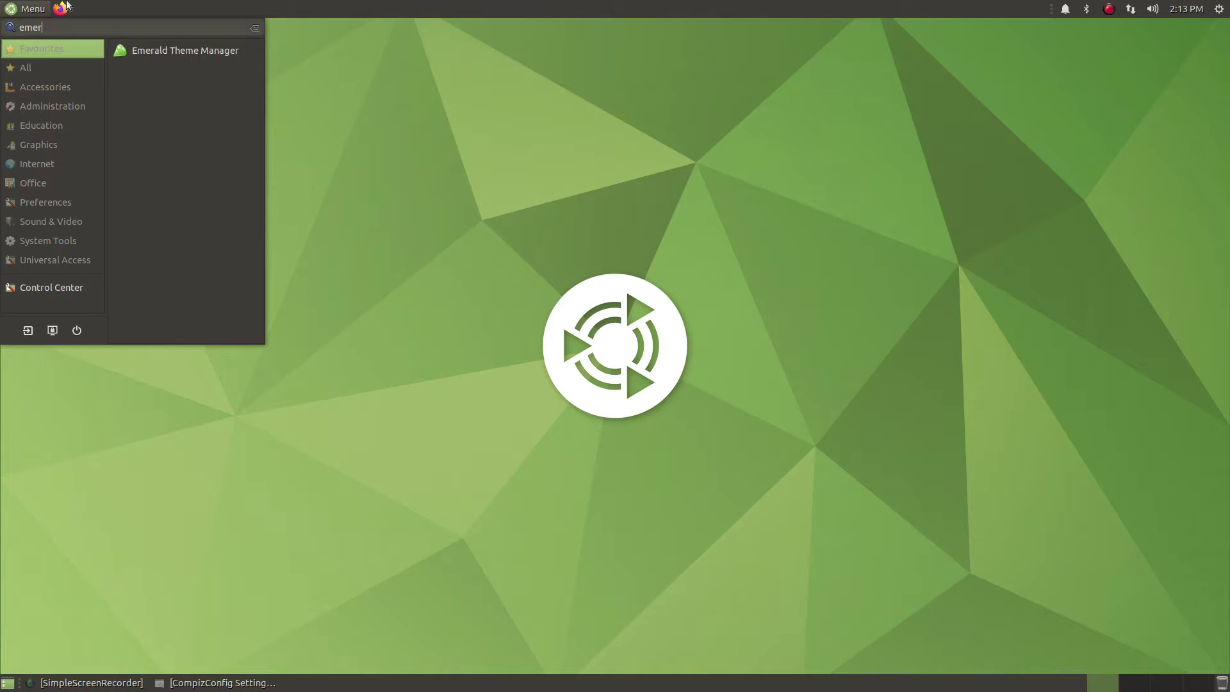
key(Return)
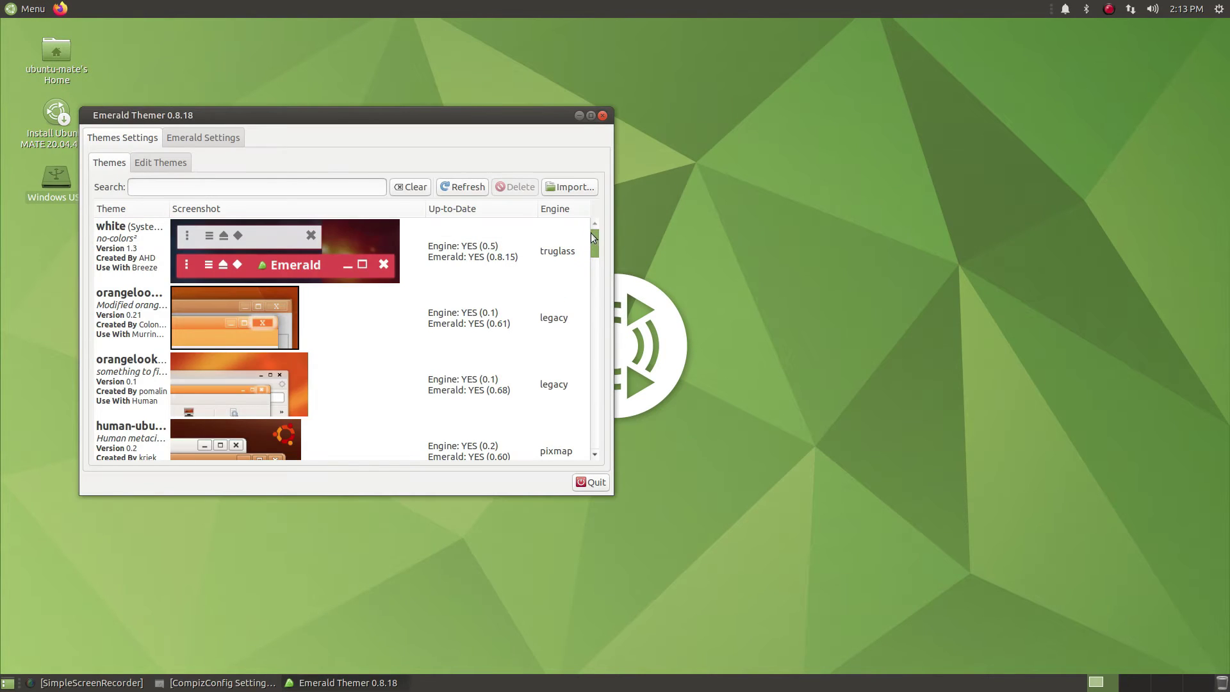
scroll(594, 264, down, 1)
scroll(598, 340, down, 10)
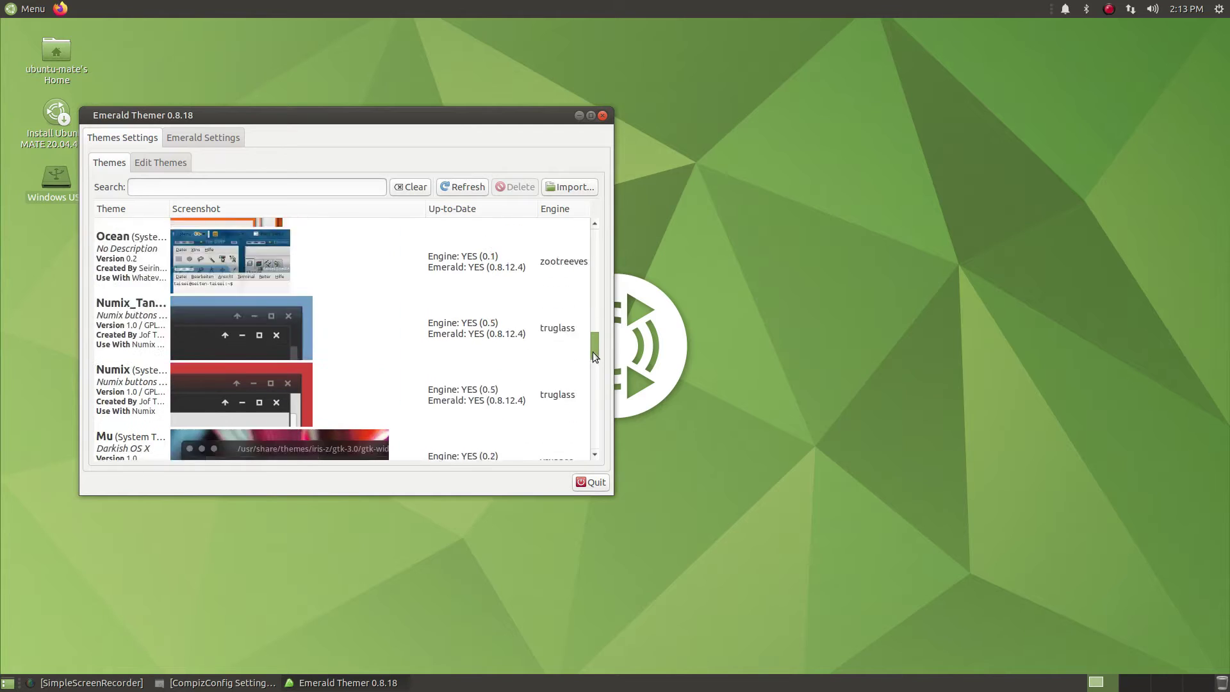
click(439, 325)
click(439, 325)
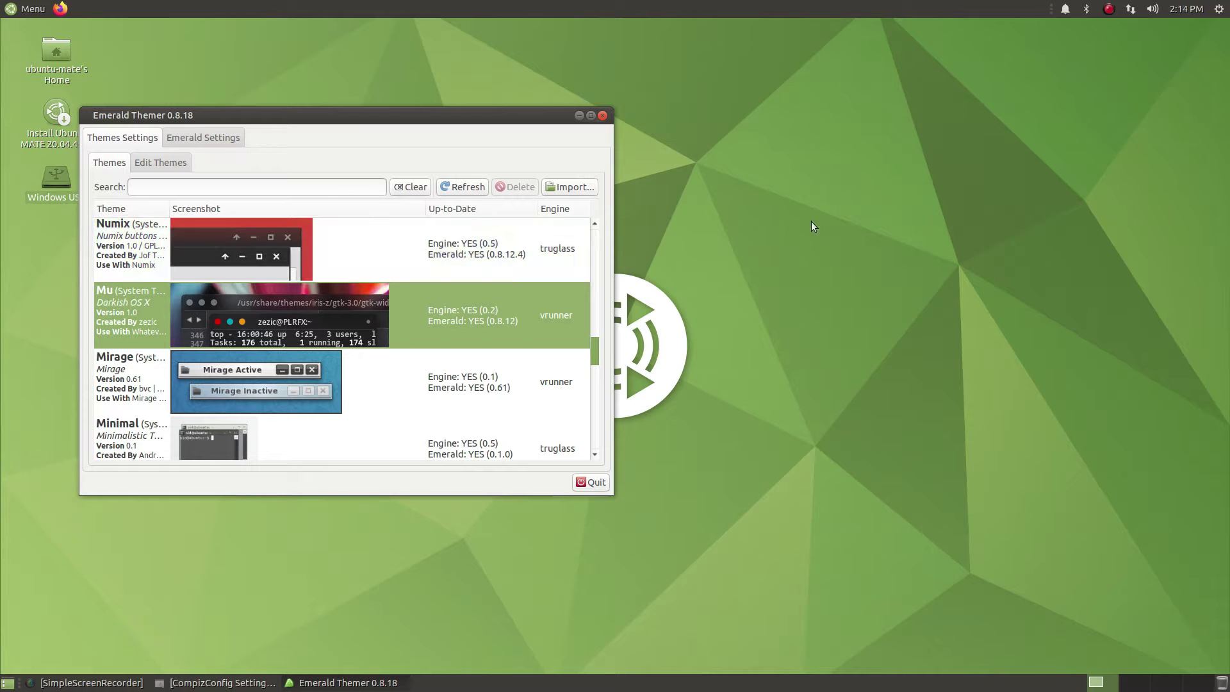
Open a new MATE Terminal and run emerald --replace.
click(13, 10)
text(ter)
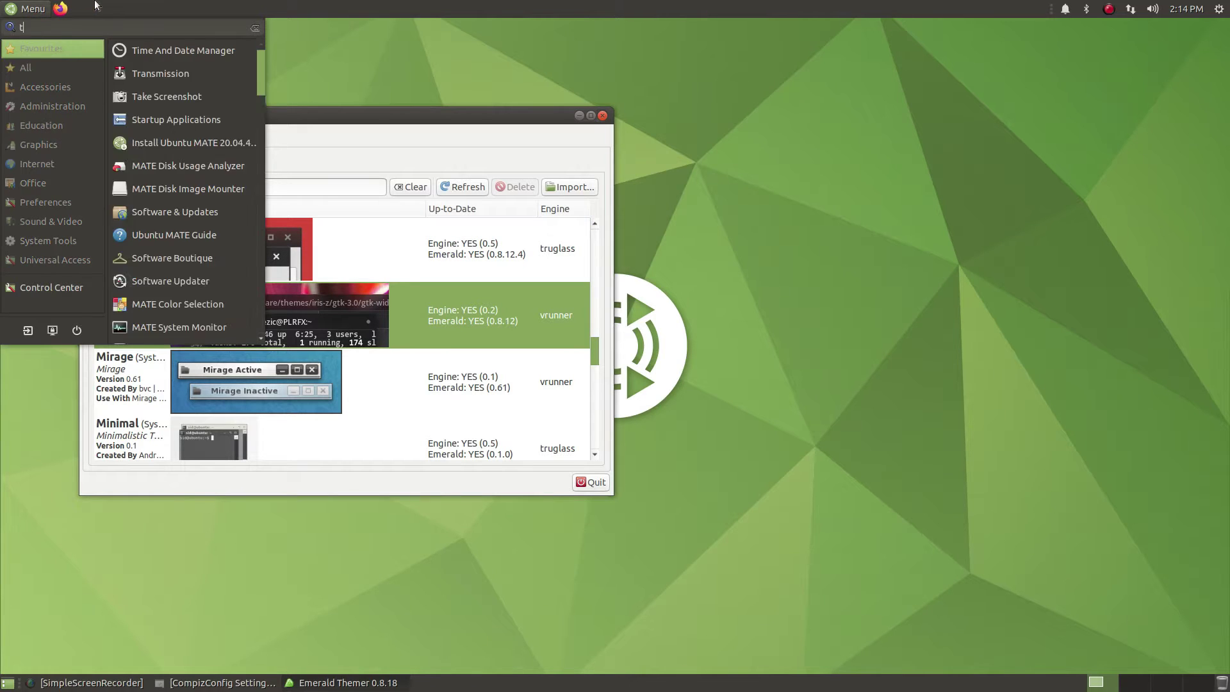
click(200, 75)
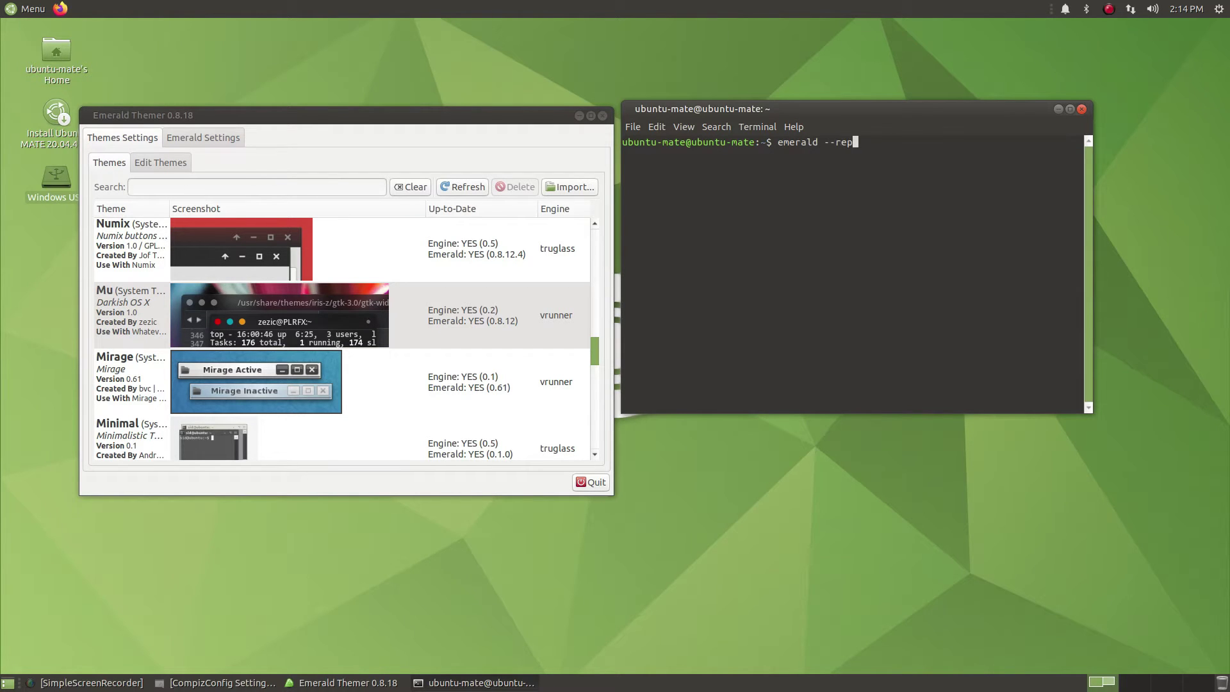
text(emerald --replace)
key(Return)
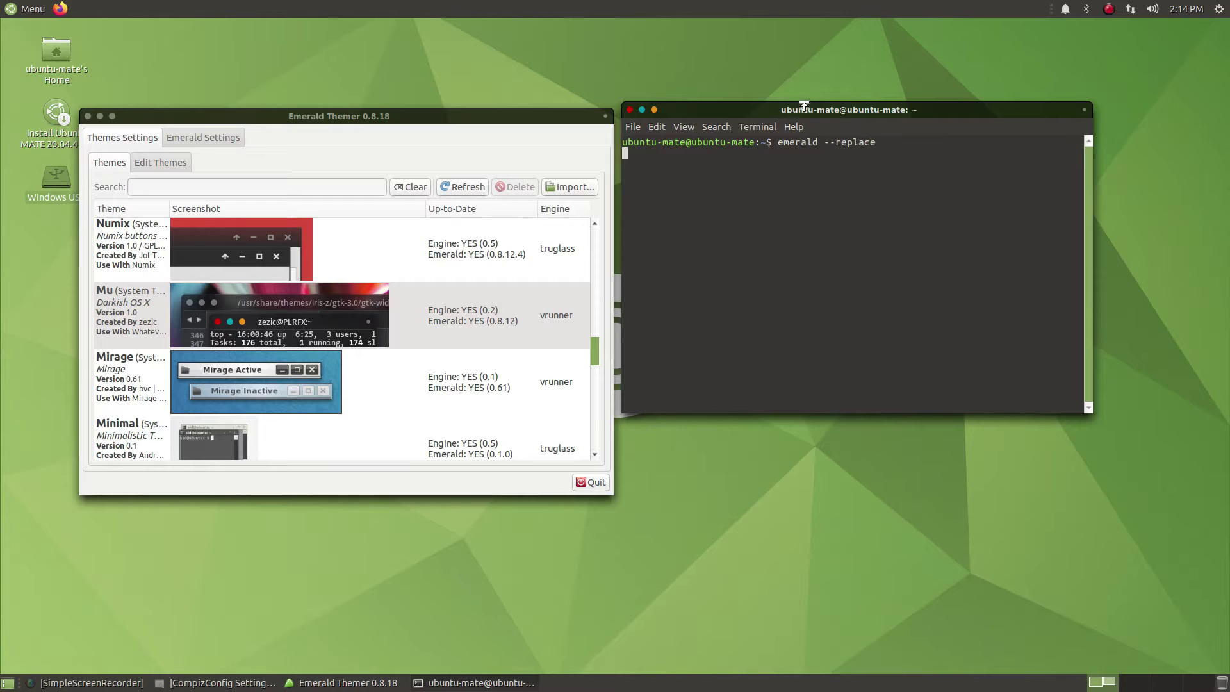
Give the Default terminal profile a transparent background with shading raised near maximum.
drag(801, 113, 852, 168)
right_click(858, 165)
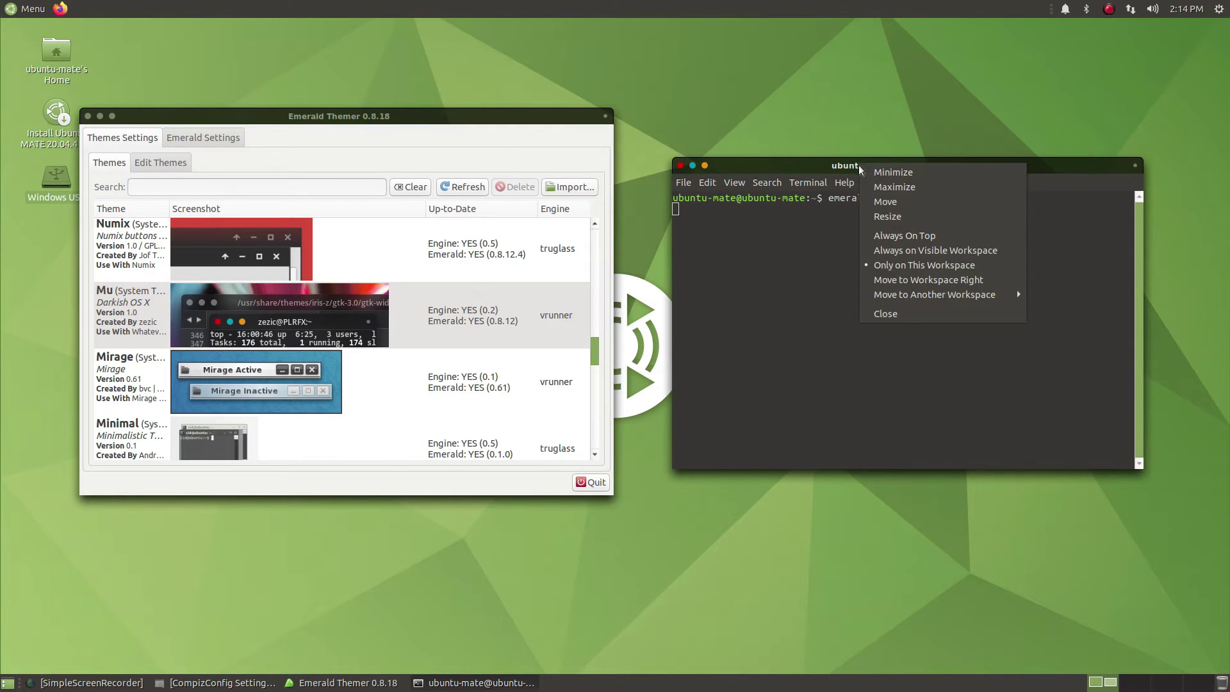
click(775, 257)
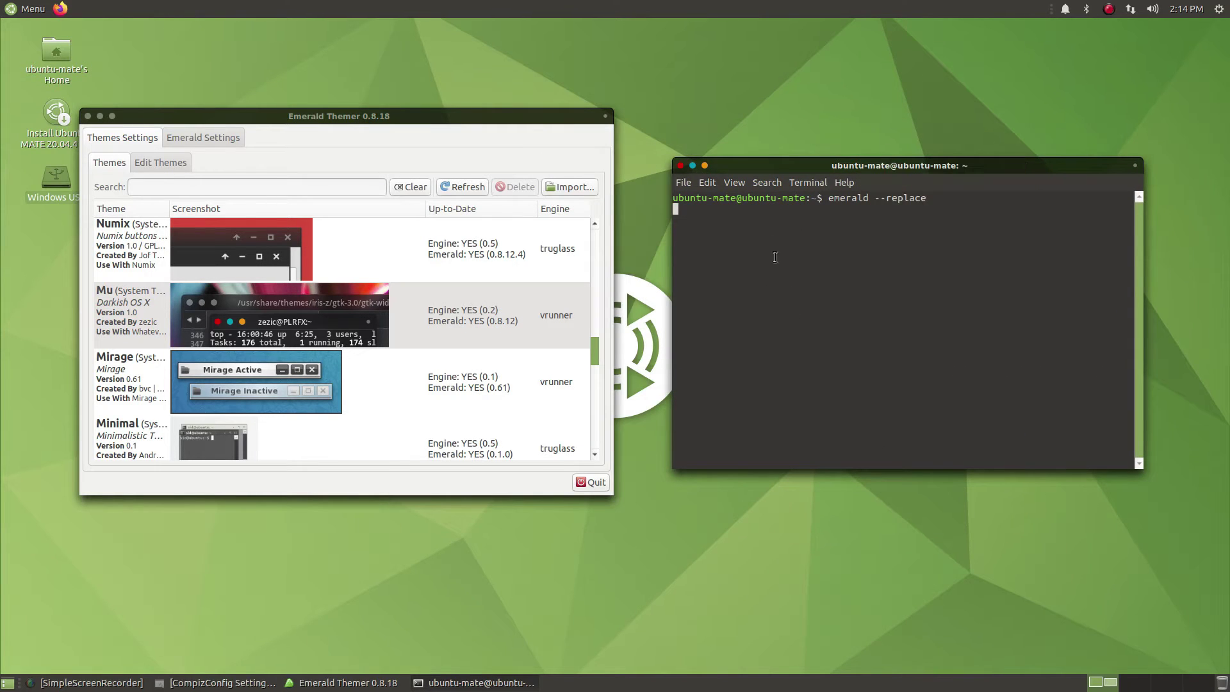
right_click(803, 229)
mouse_move(829, 326)
click(935, 326)
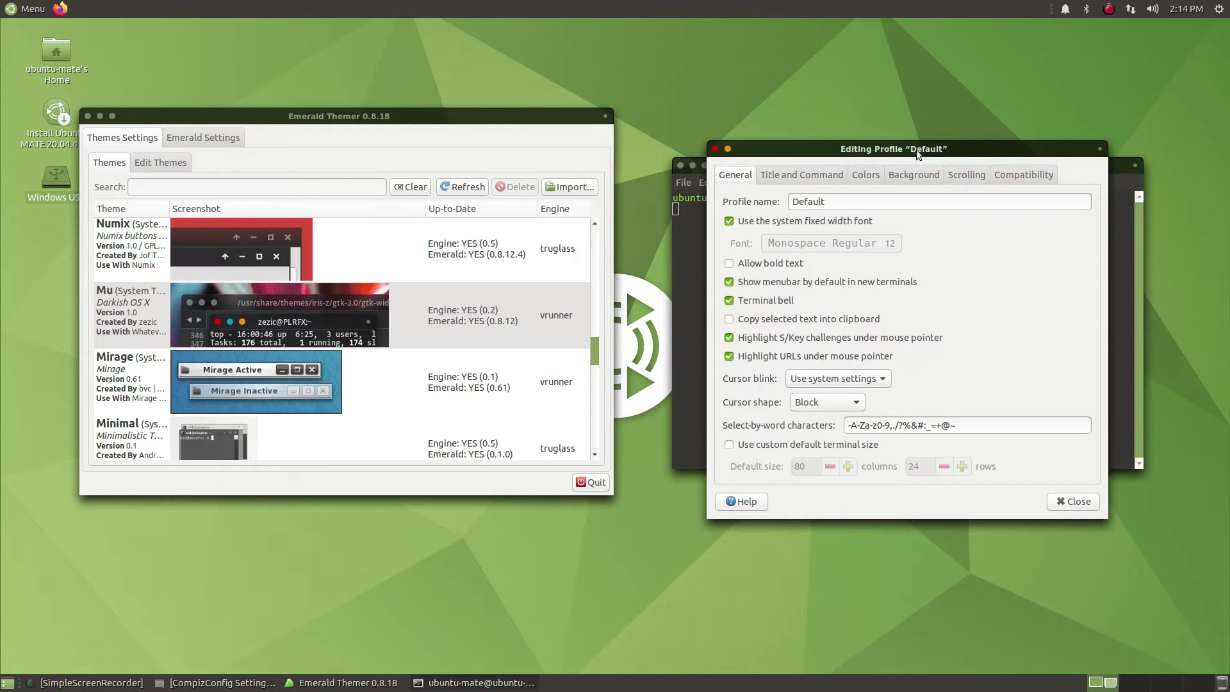
drag(918, 154, 421, 186)
click(408, 210)
click(311, 293)
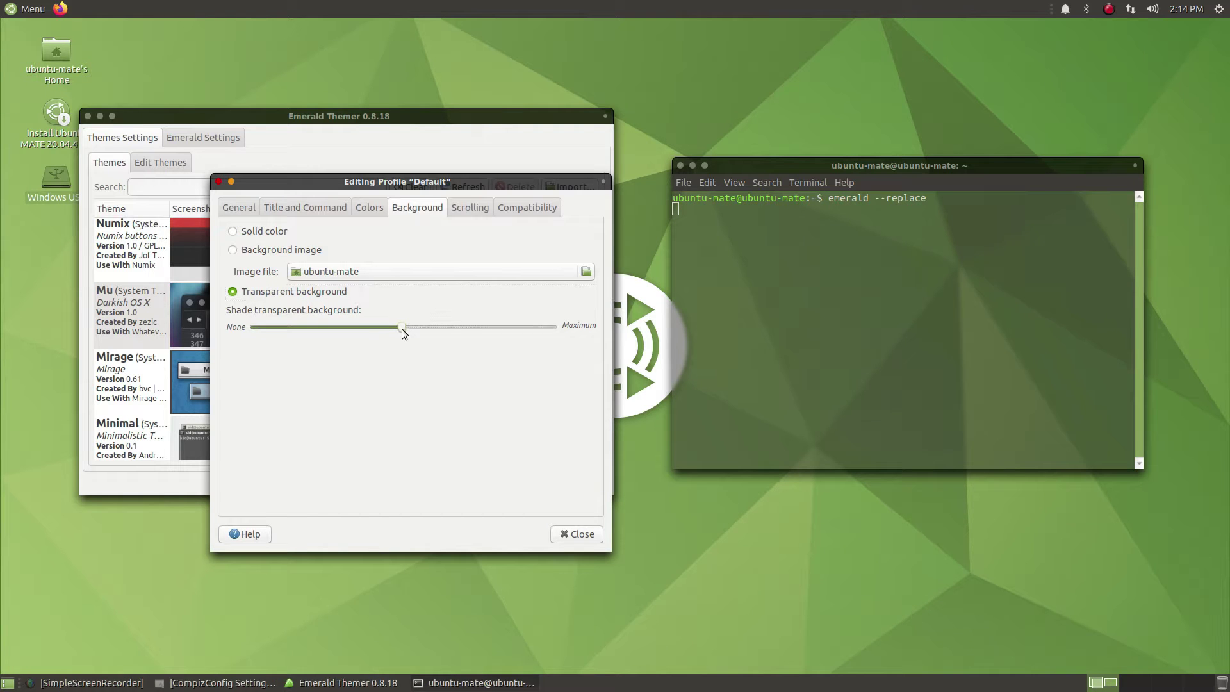
drag(401, 329, 491, 328)
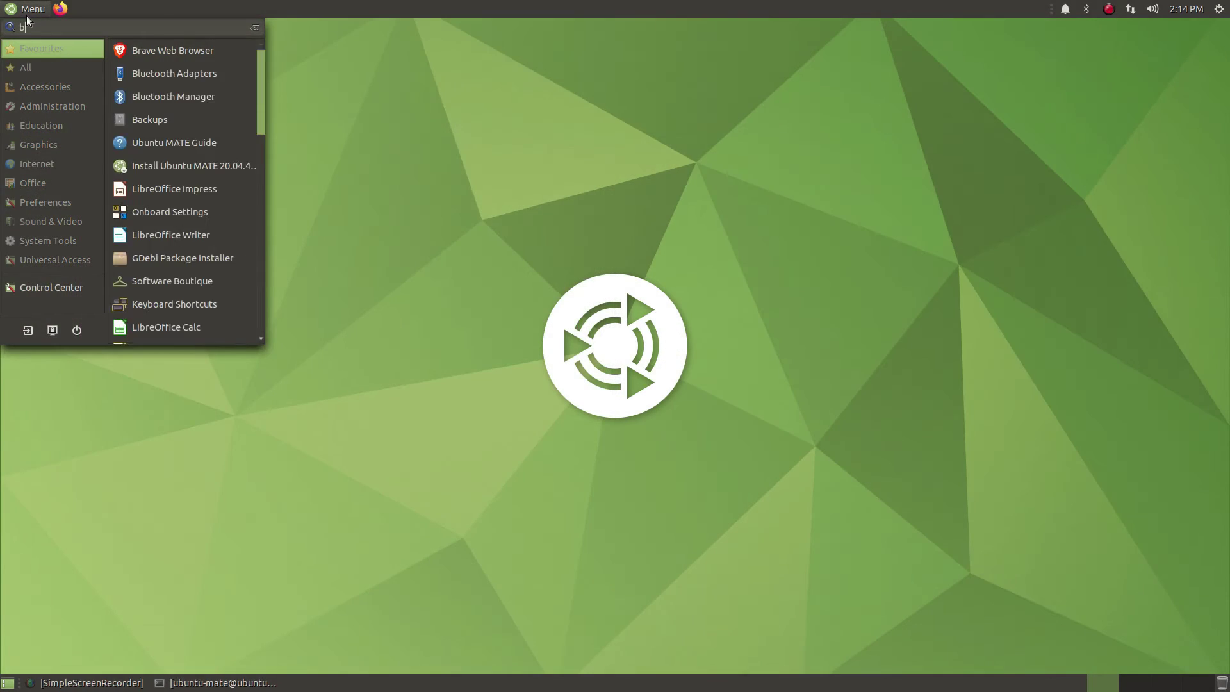
Launch Brave and open the Graphite gtk theme page on gnome-look.org.
text(rave)
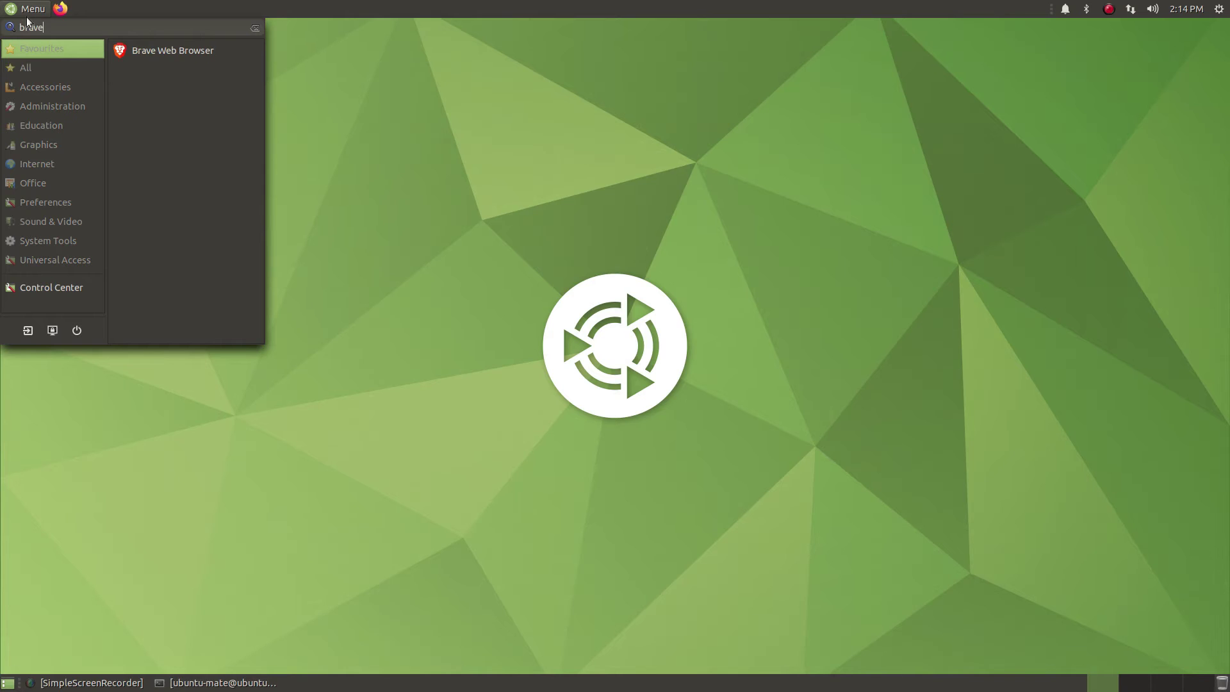
click(197, 54)
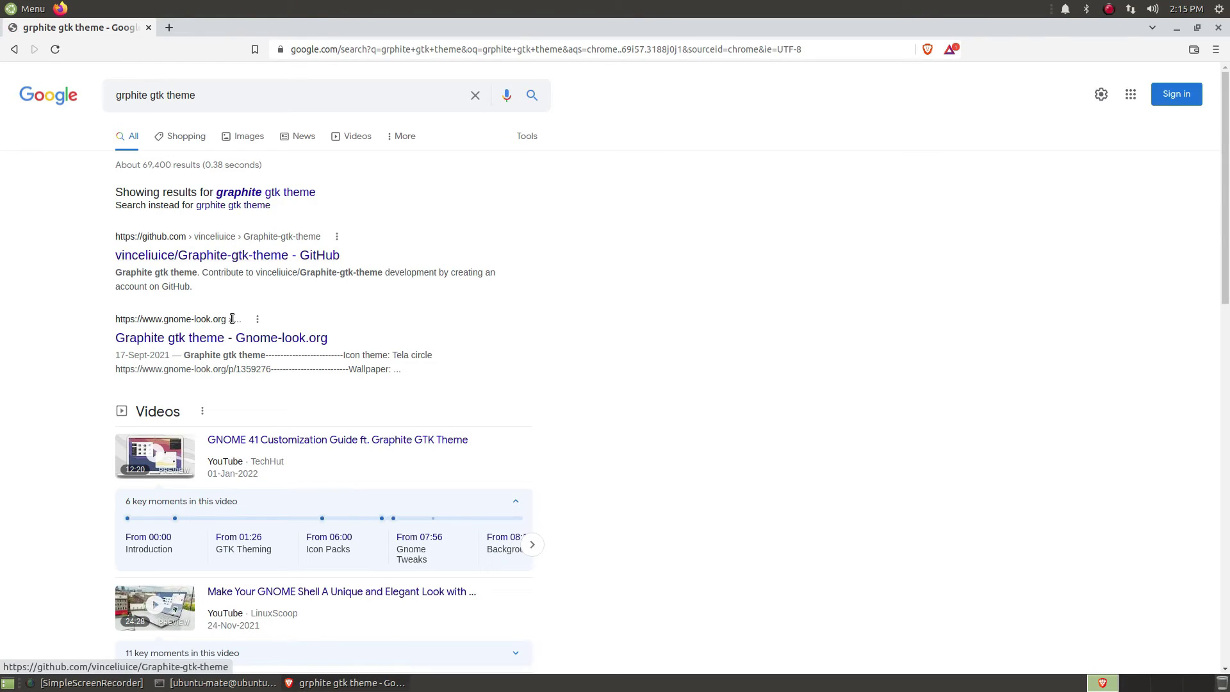
click(232, 338)
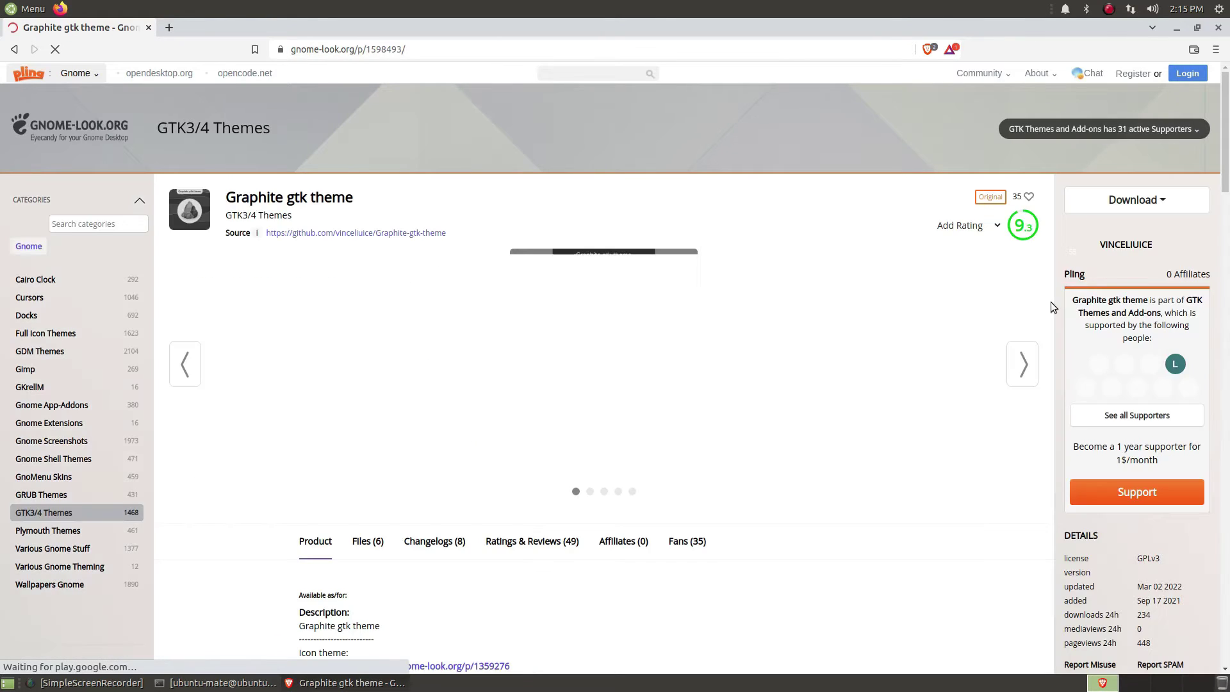
Download the Graphite-dark-nord.tar.xz archive and save it to Downloads.
click(1145, 201)
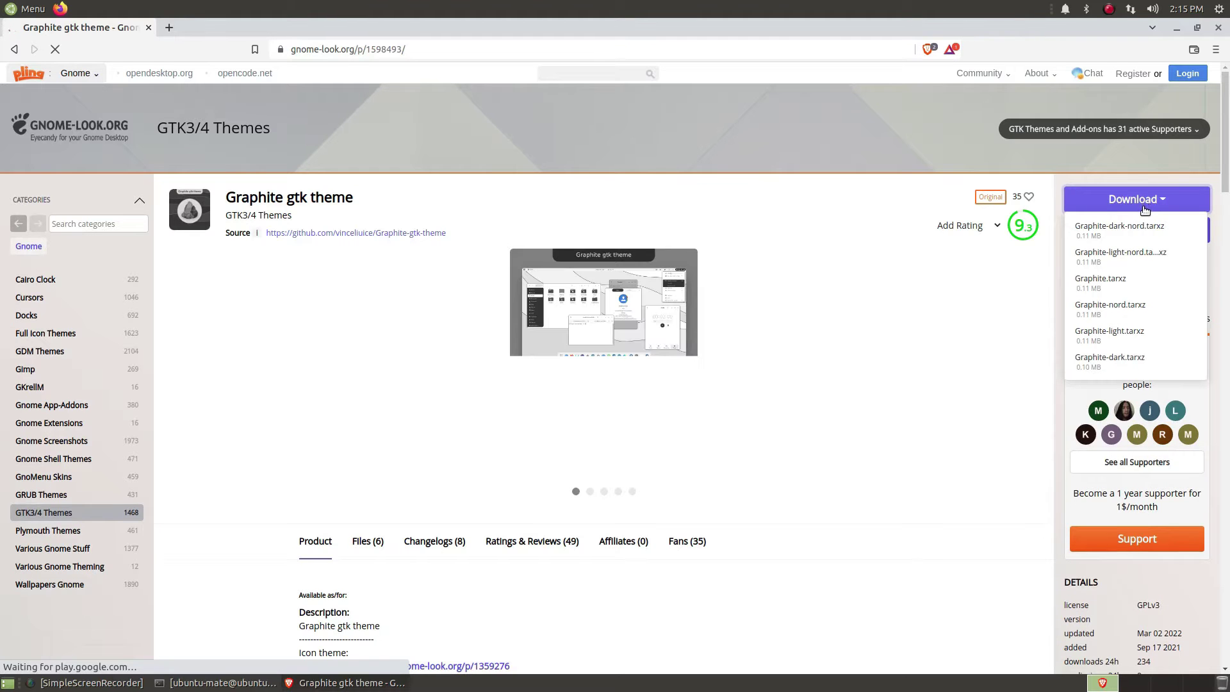
click(1121, 229)
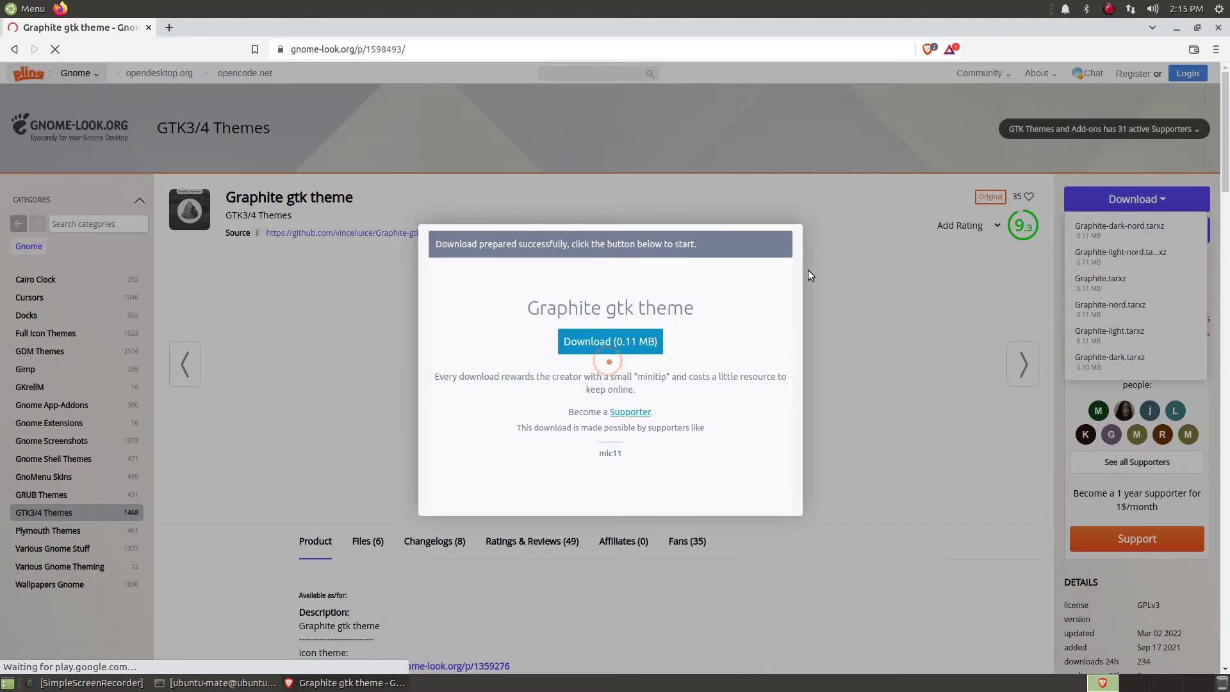
click(646, 347)
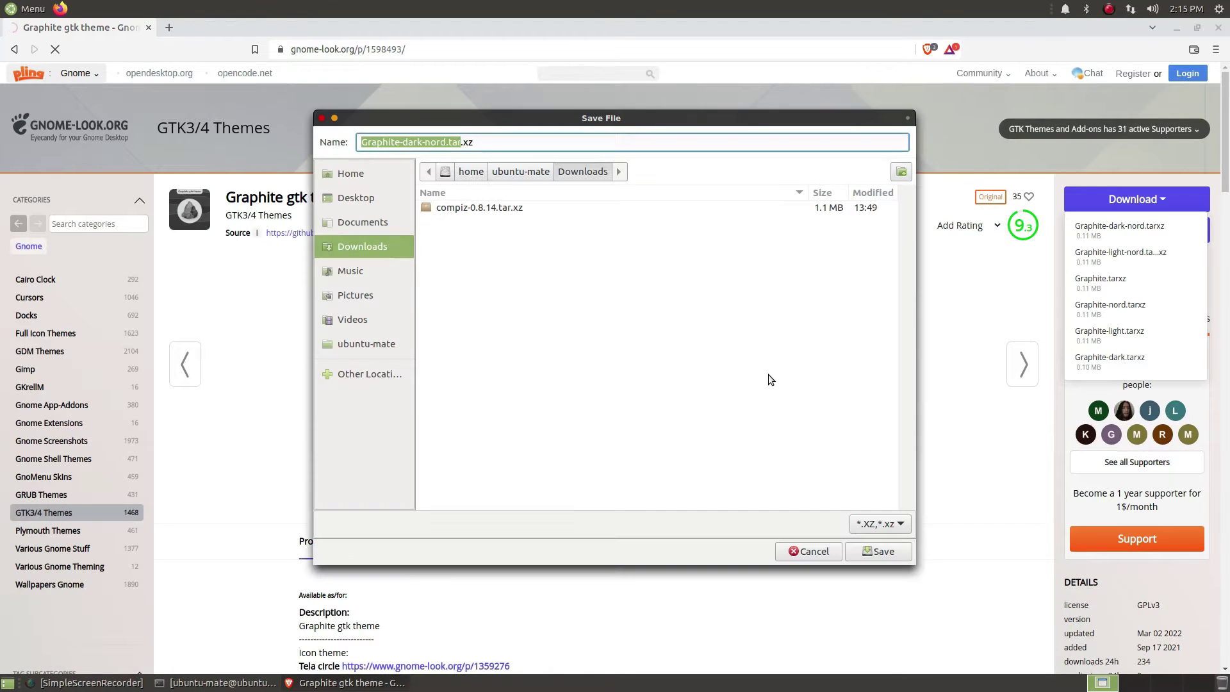
click(878, 551)
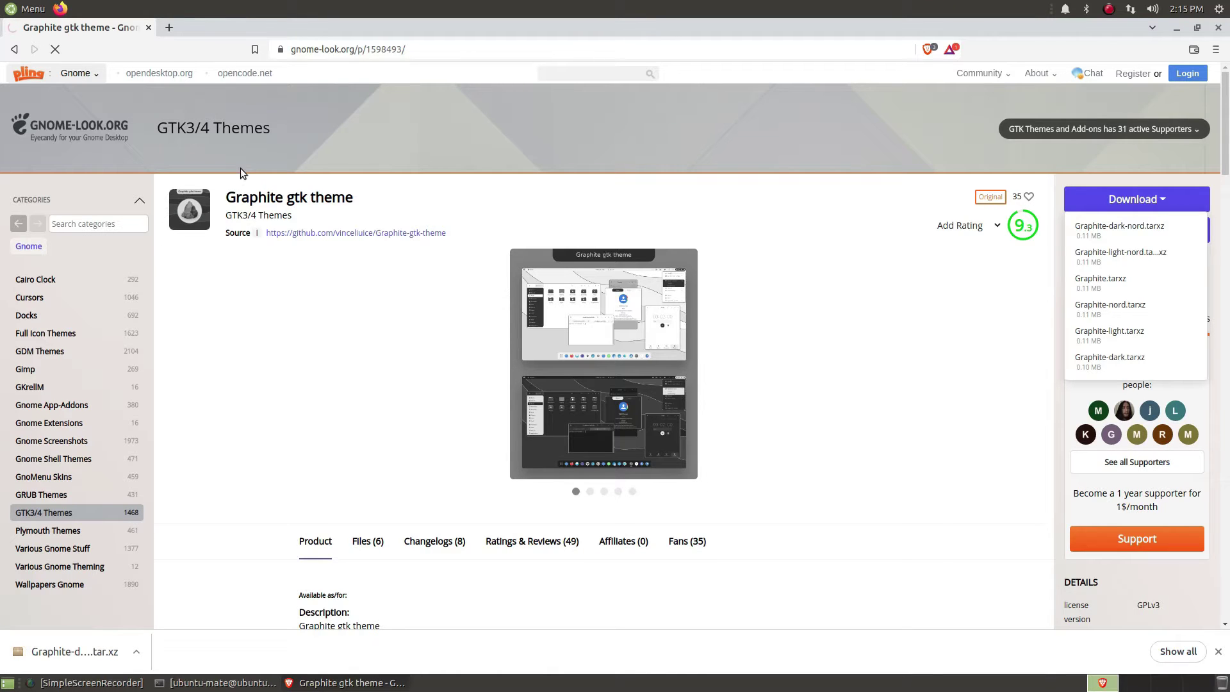
scroll(243, 171, down, 4)
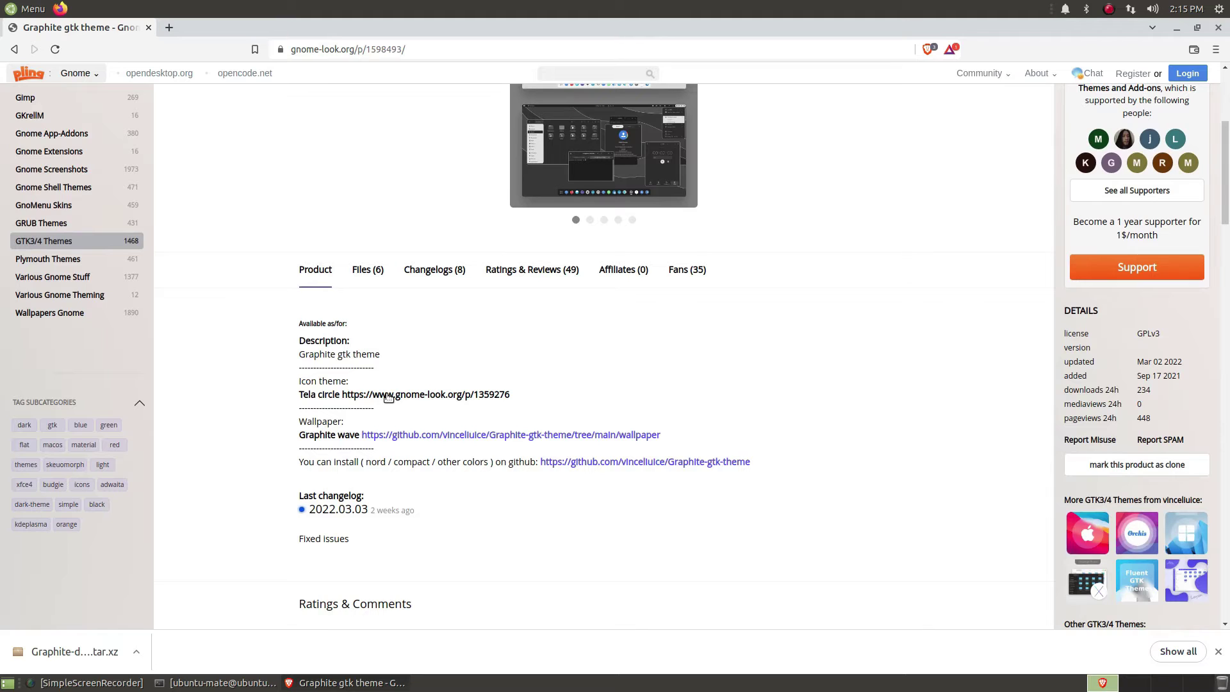
Open the Tela circle icon theme page and save Tela-circle-black.tar.xz to Downloads.
click(389, 397)
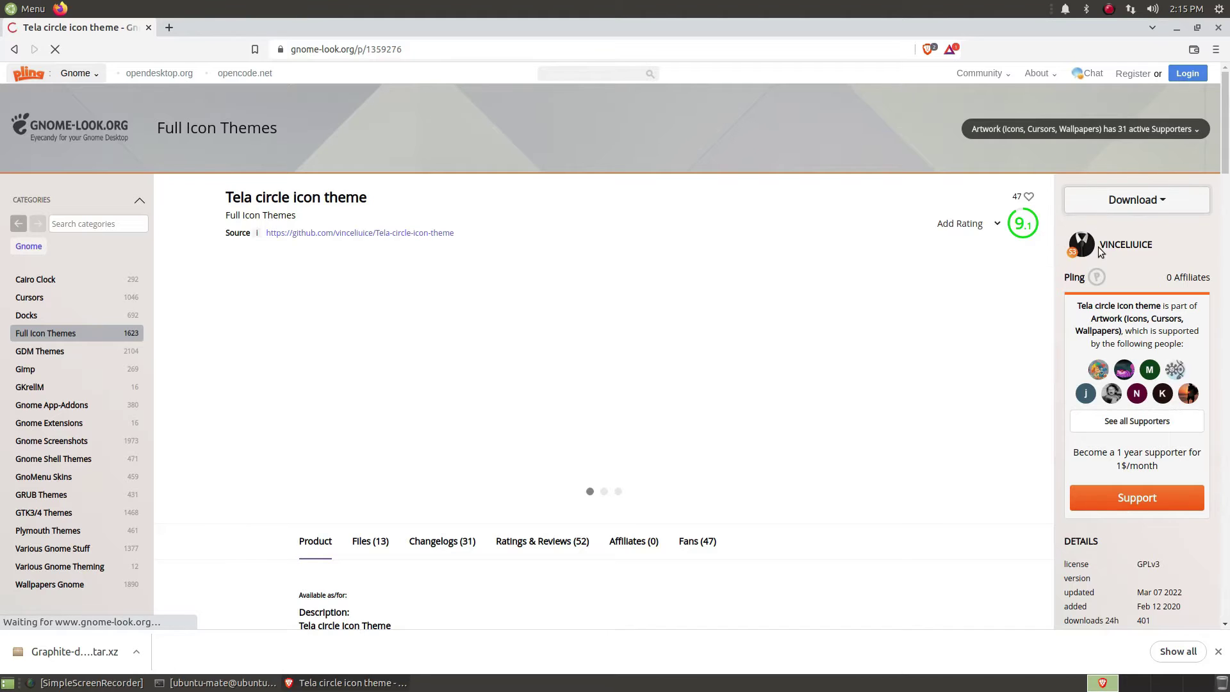
click(1129, 197)
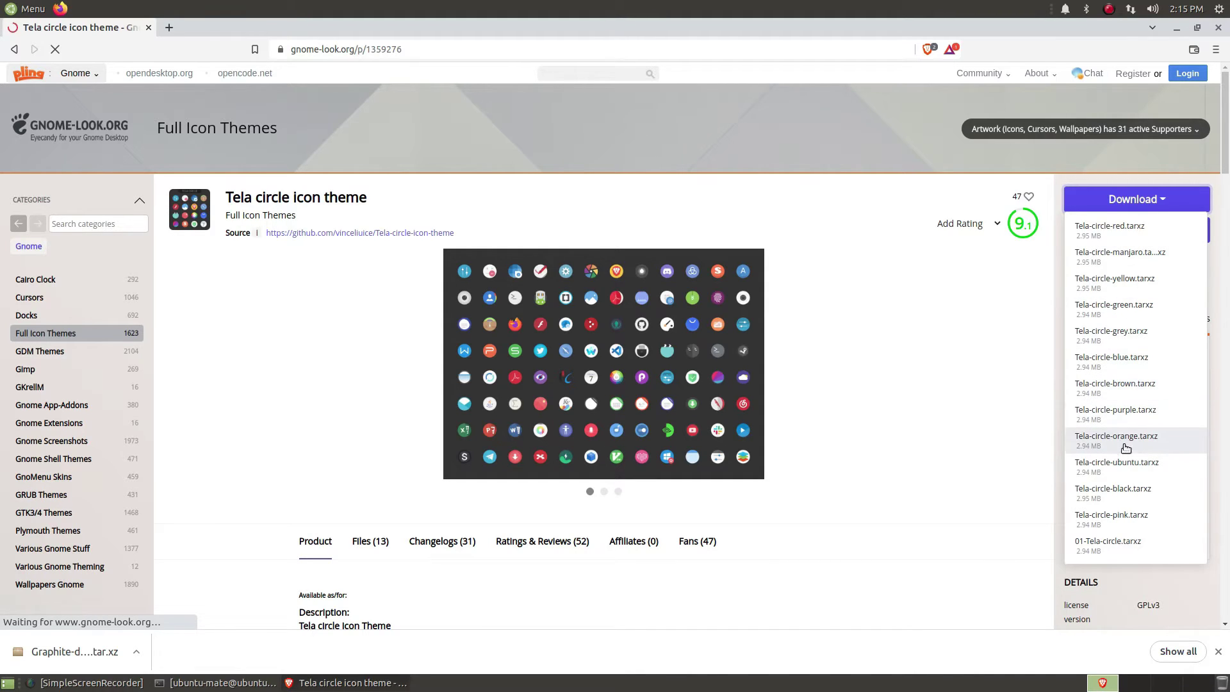
click(1129, 494)
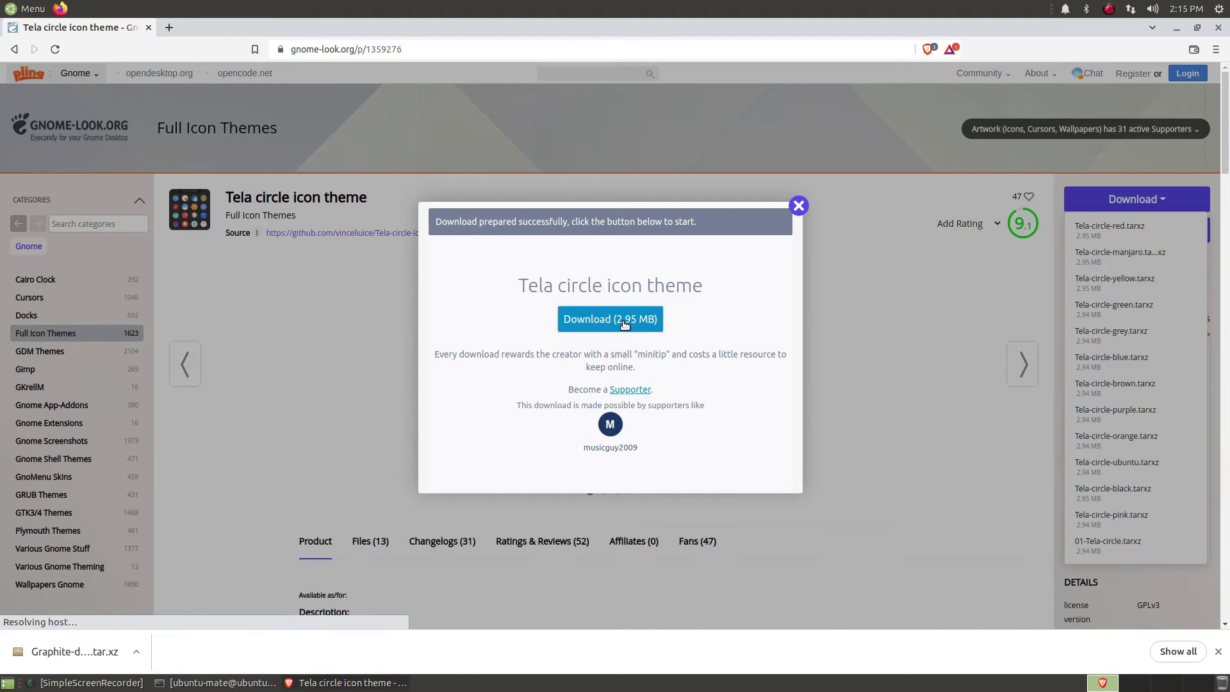
click(621, 324)
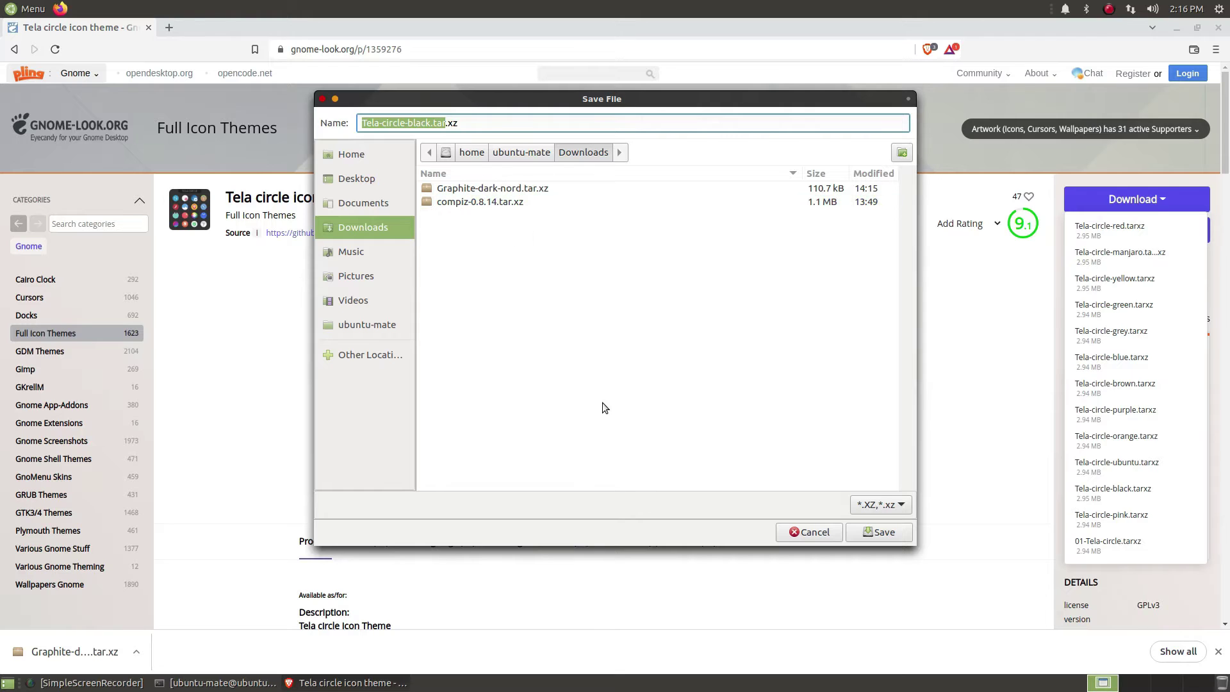
click(869, 532)
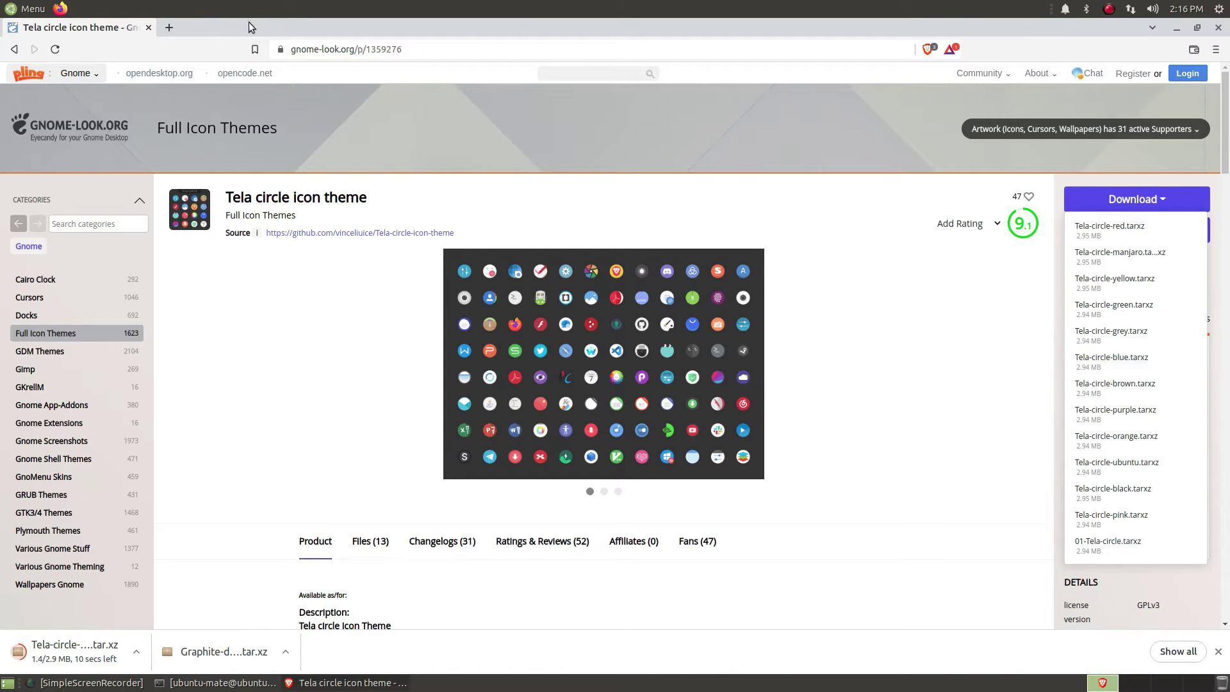
Turn on 'Use system title bars and borders' in Brave, then close the browser.
drag(252, 25, 469, 50)
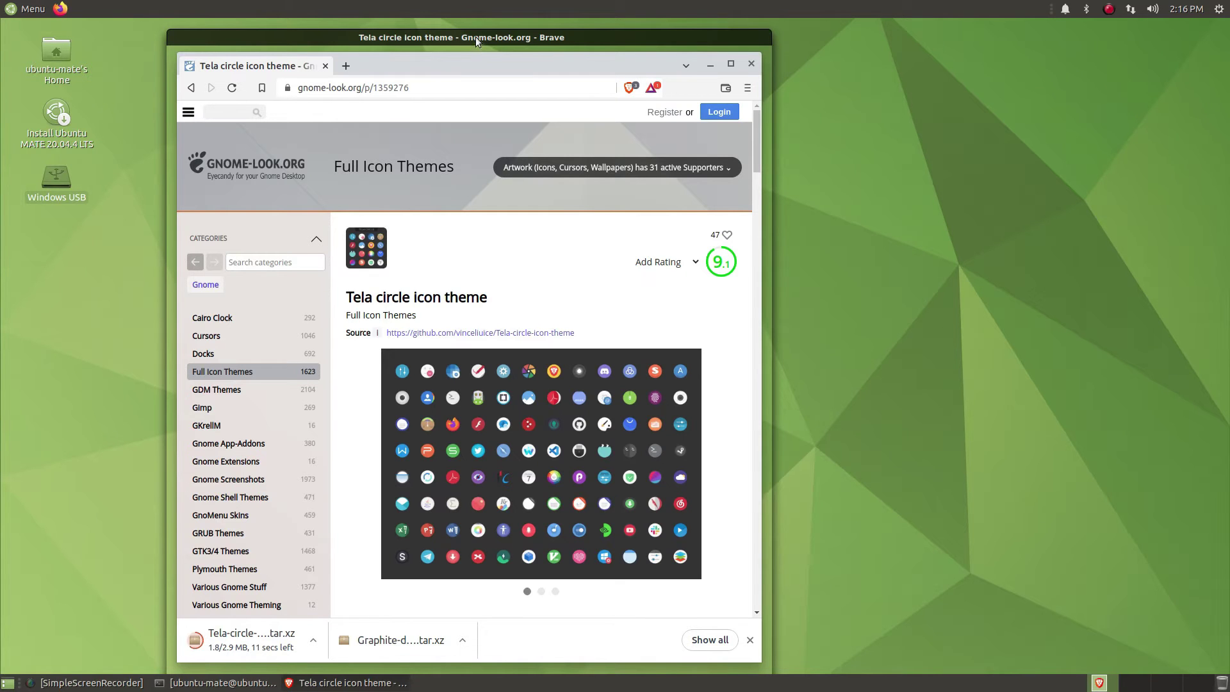
drag(475, 36, 479, 45)
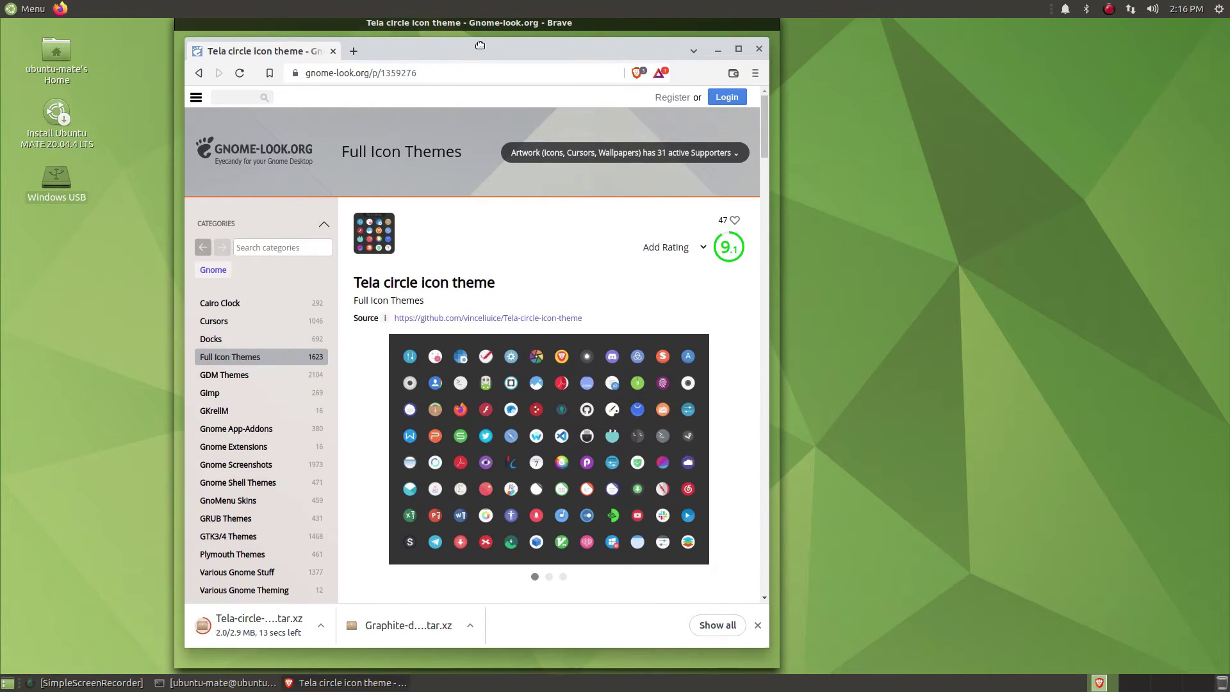
click(737, 52)
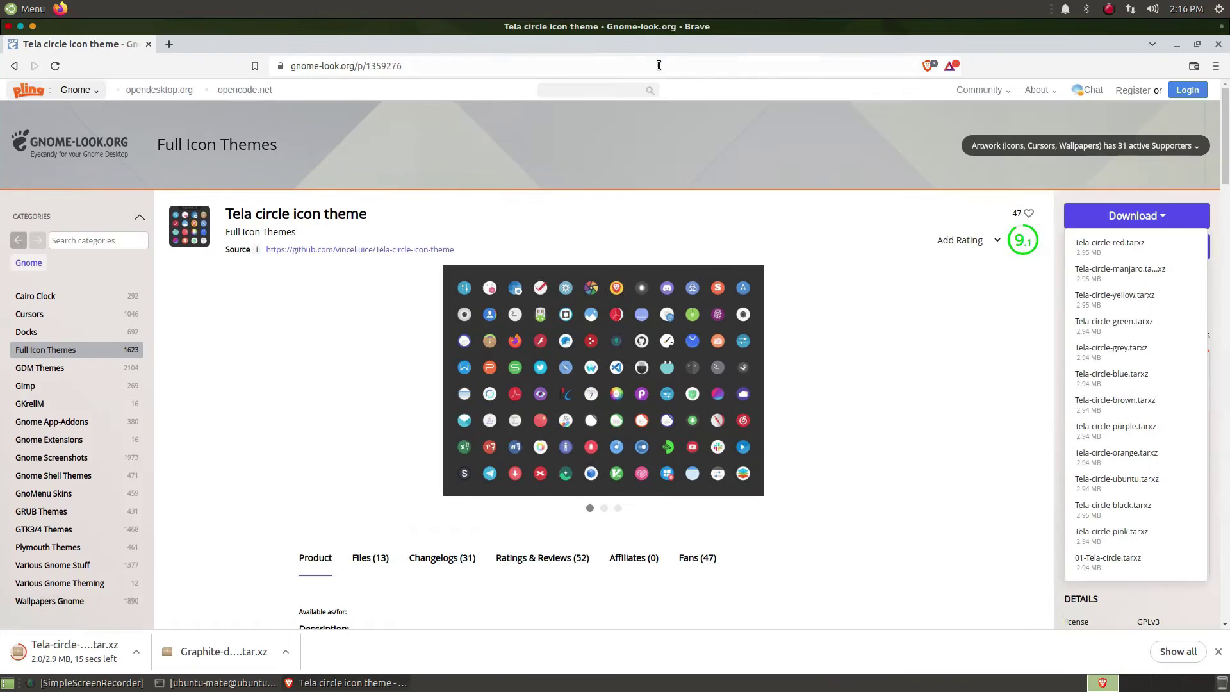
right_click(563, 44)
click(595, 183)
key(alt+F4)
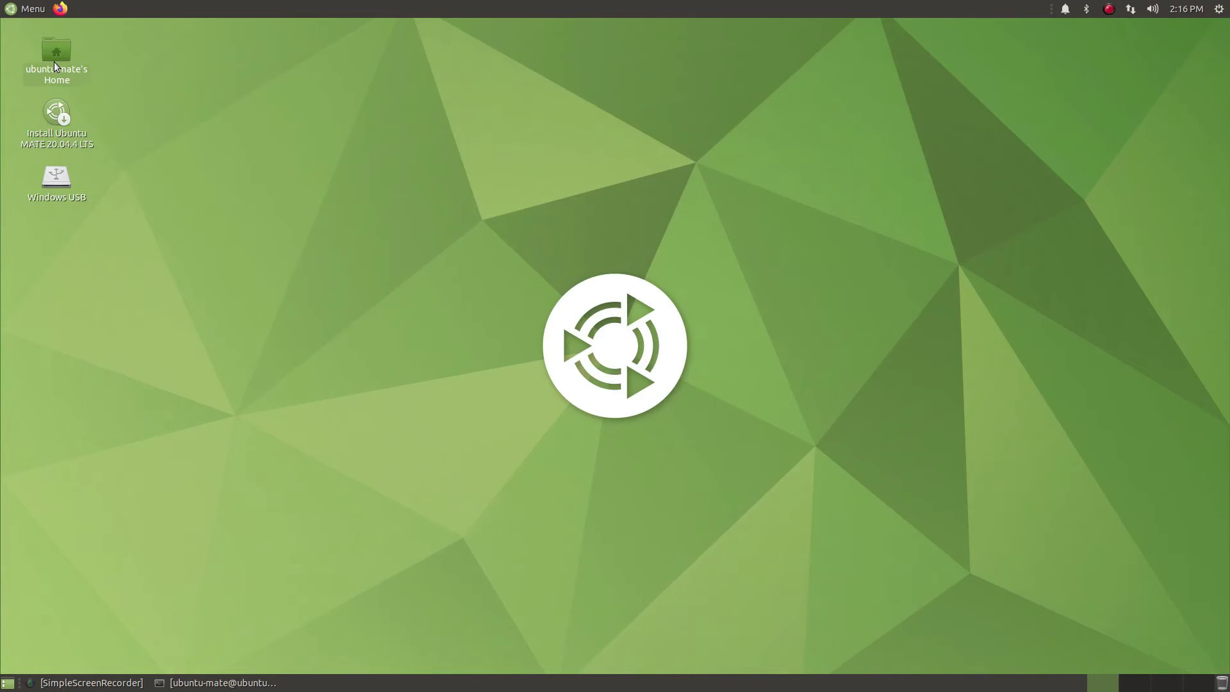
Open the Home folder, show hidden files, and create a .themes folder.
double_click(54, 61)
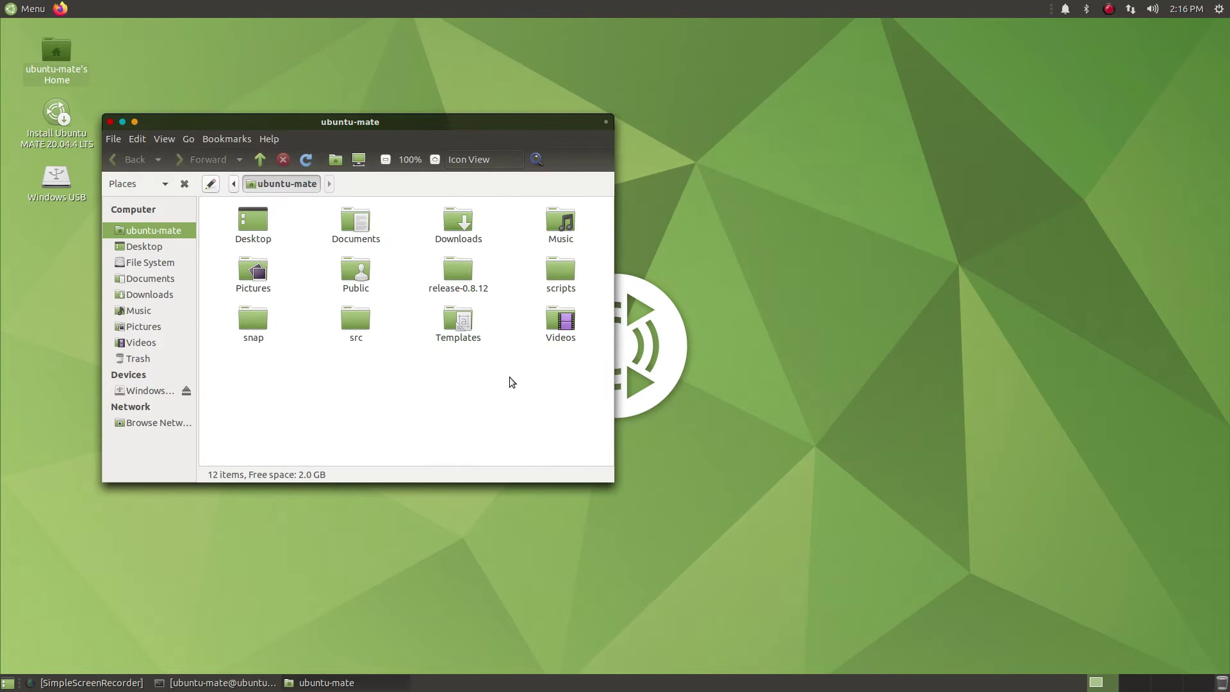
key(ctrl+h)
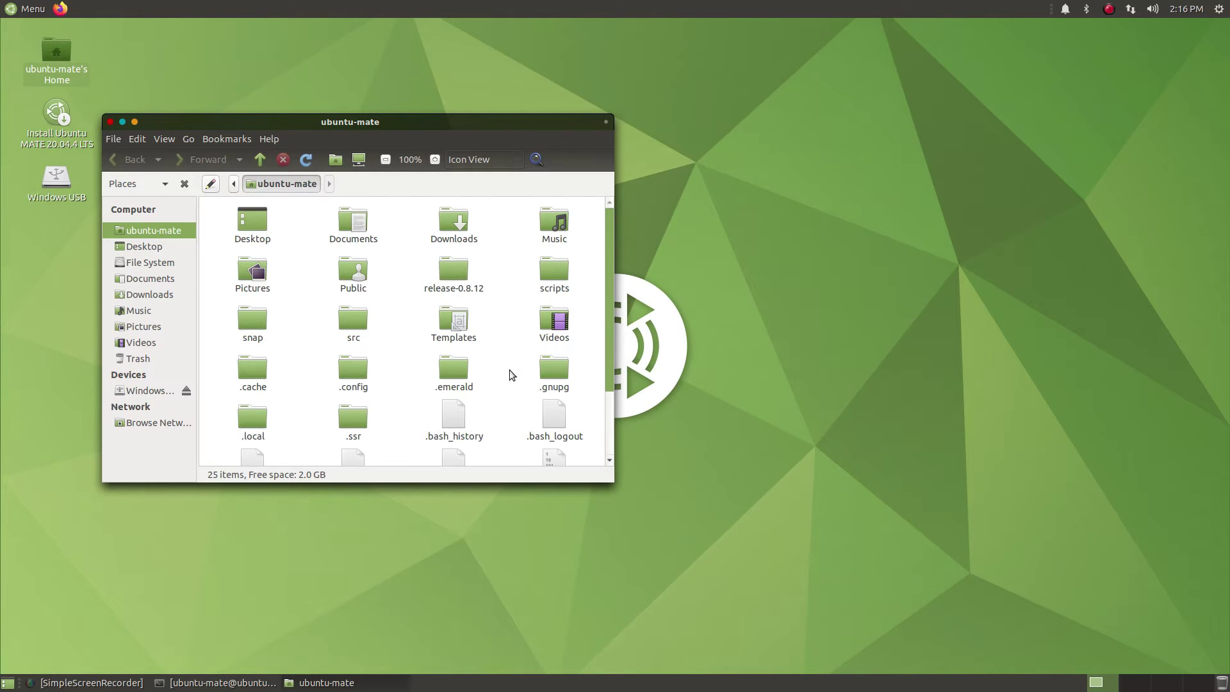
key(ctrl+shift+n)
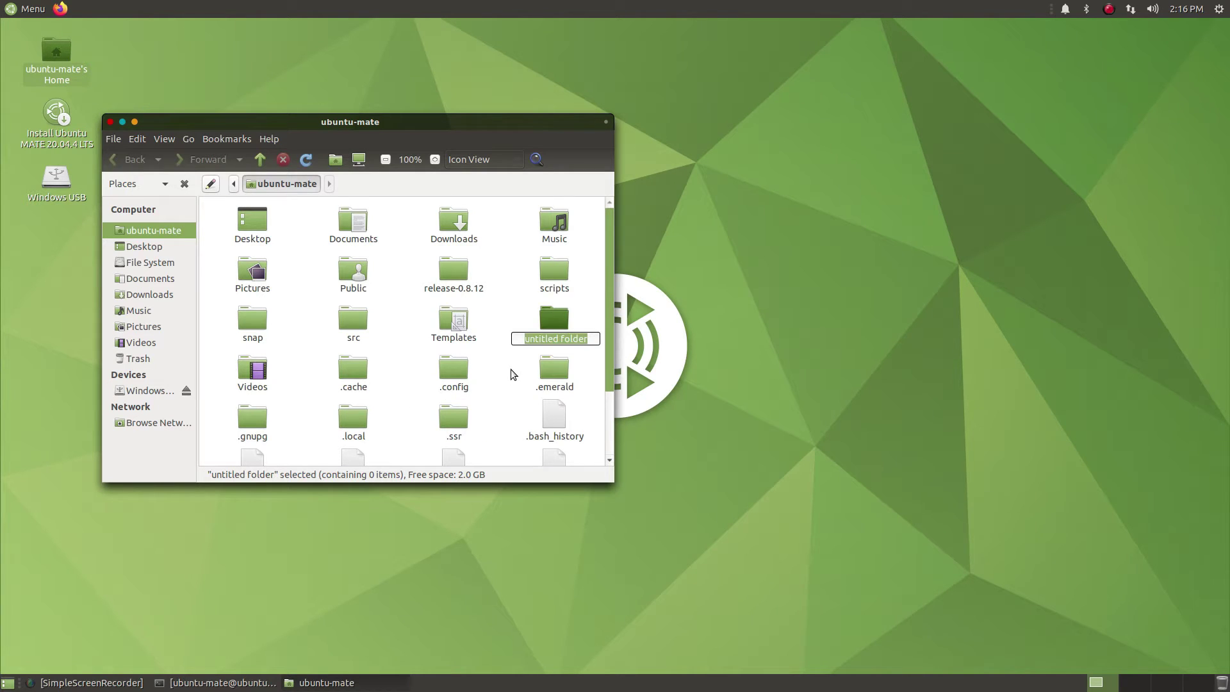
text(.themes)
key(Return)
Create a .icons folder in the home folder and select it.
key(ctrl+shift+n)
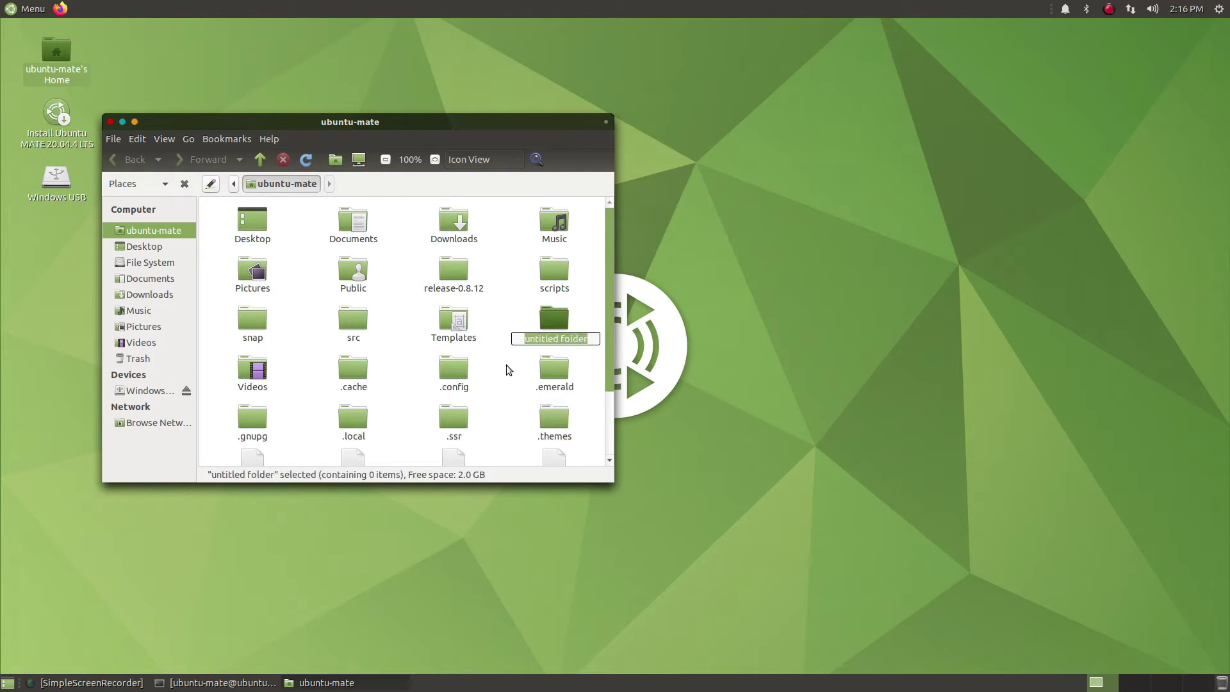
text(.icons)
click(501, 351)
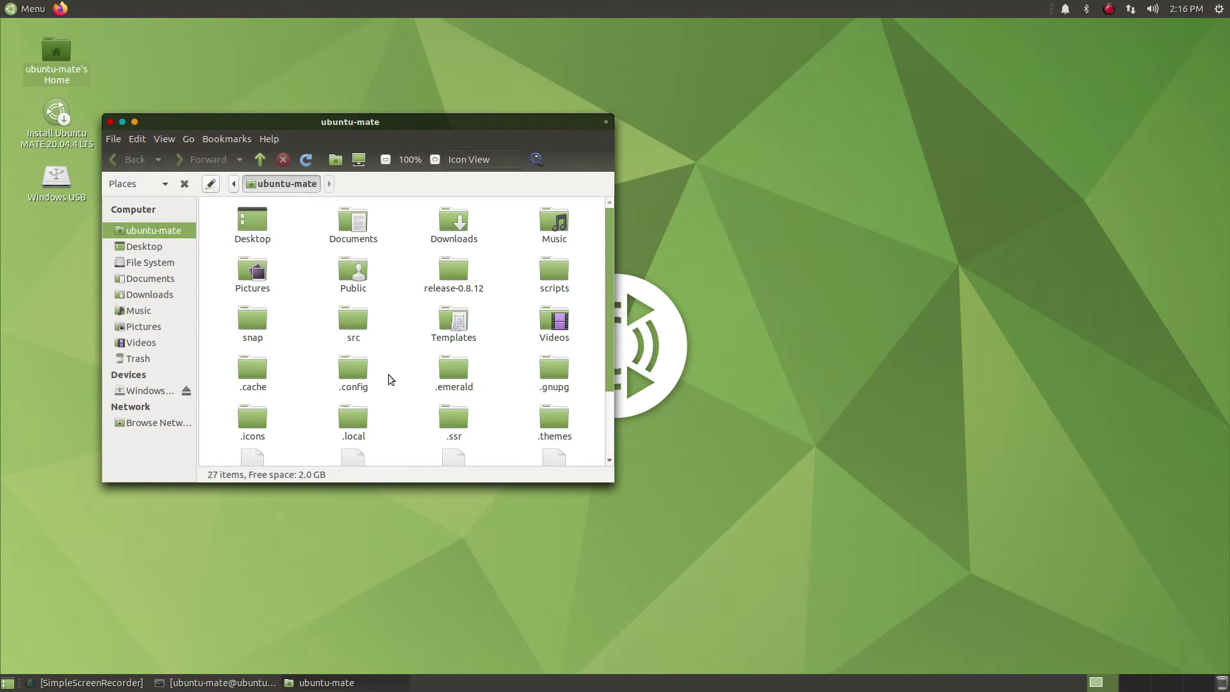
click(256, 428)
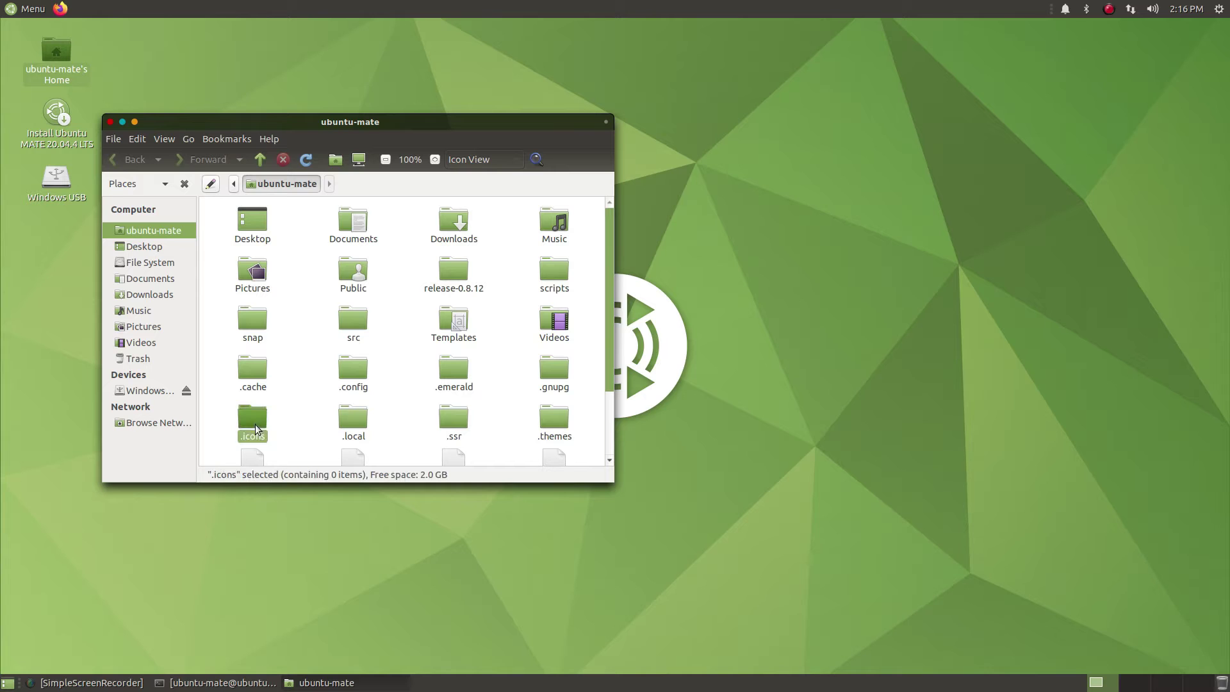
Extract both Tela-circle-black icon folders from the archive into .icons.
key(ctrl+n)
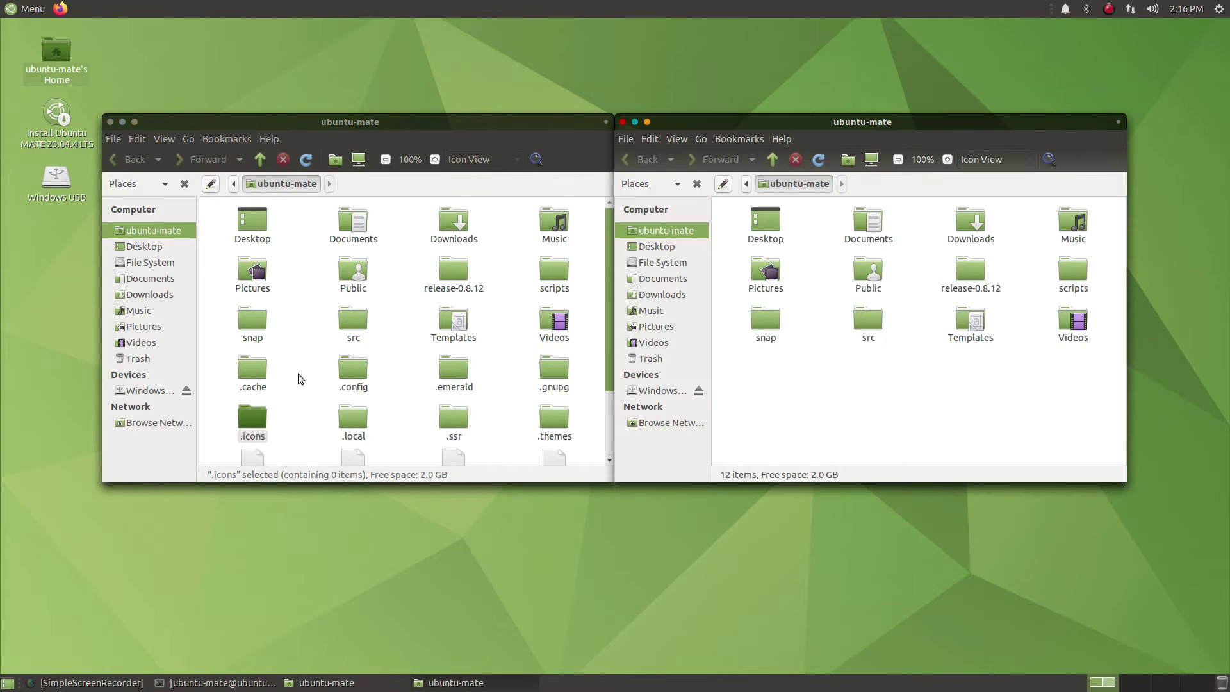
double_click(253, 420)
click(875, 432)
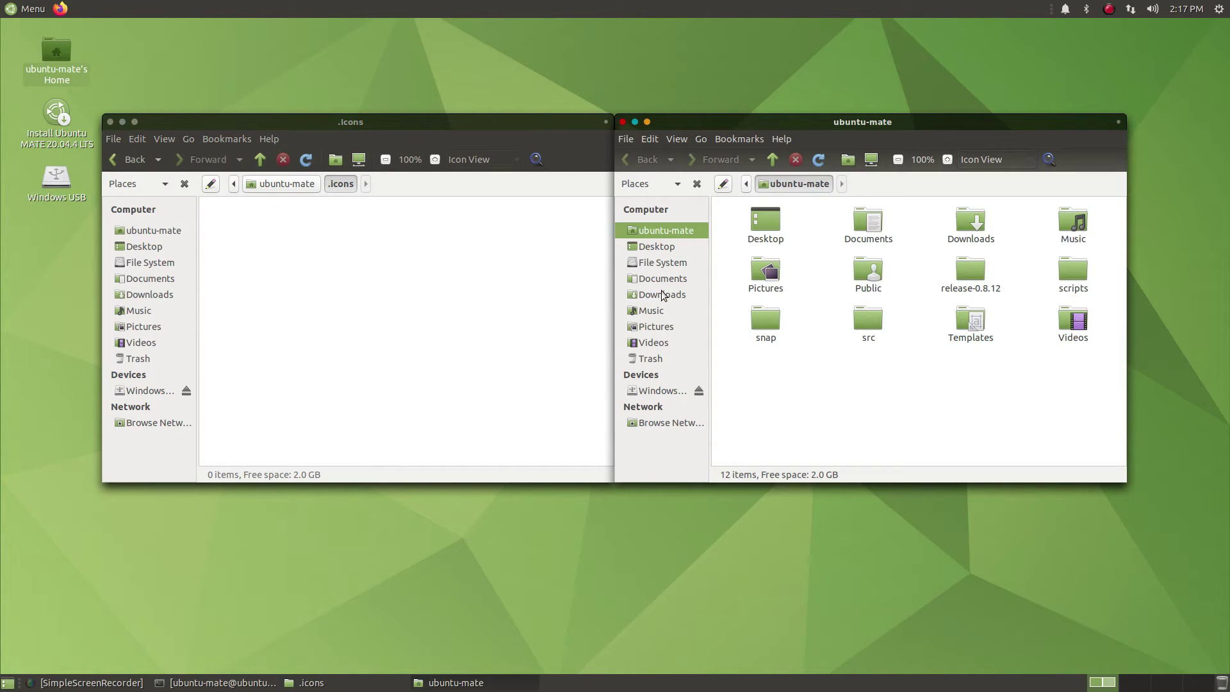
click(662, 298)
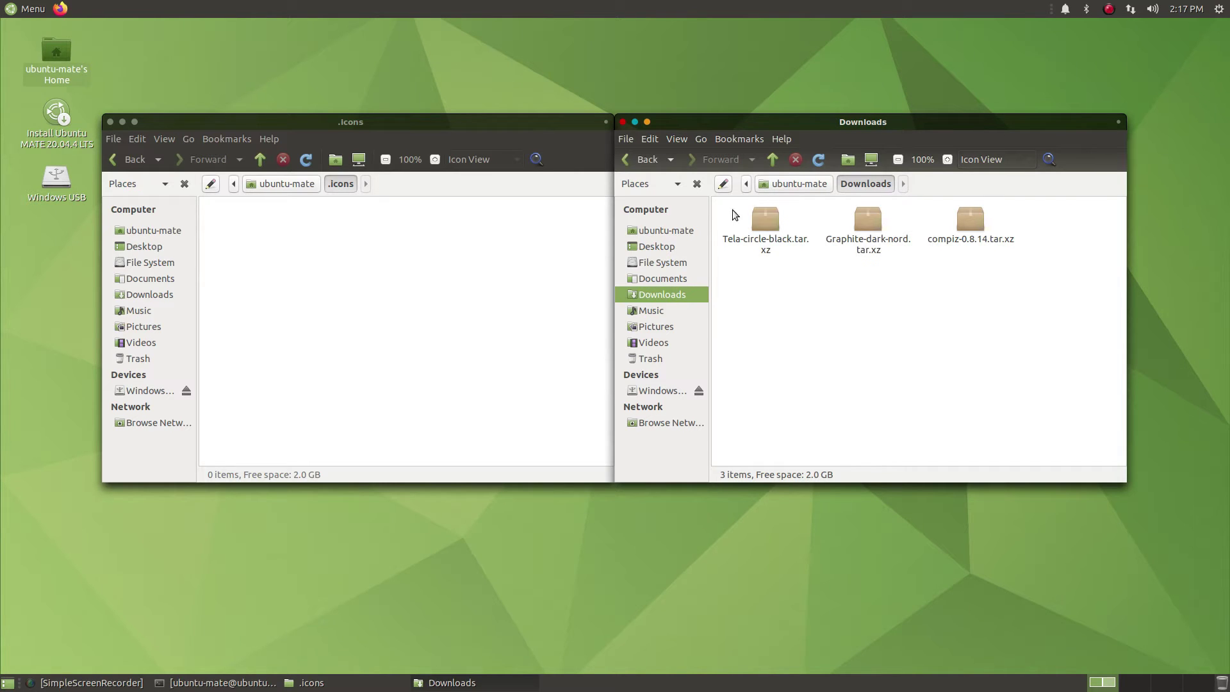
double_click(772, 218)
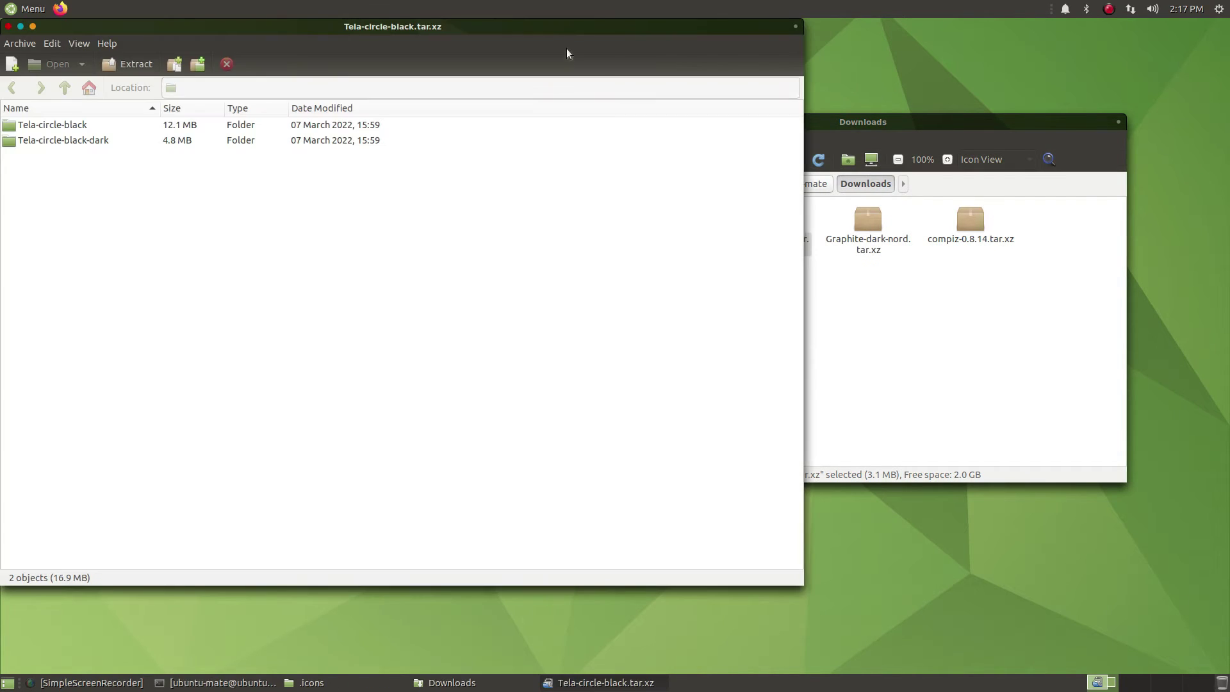
drag(566, 50, 1025, 263)
key(ctrl+a)
drag(576, 347, 303, 331)
Open the .themes folder from home and close the Tela-circle-black archive.
click(315, 333)
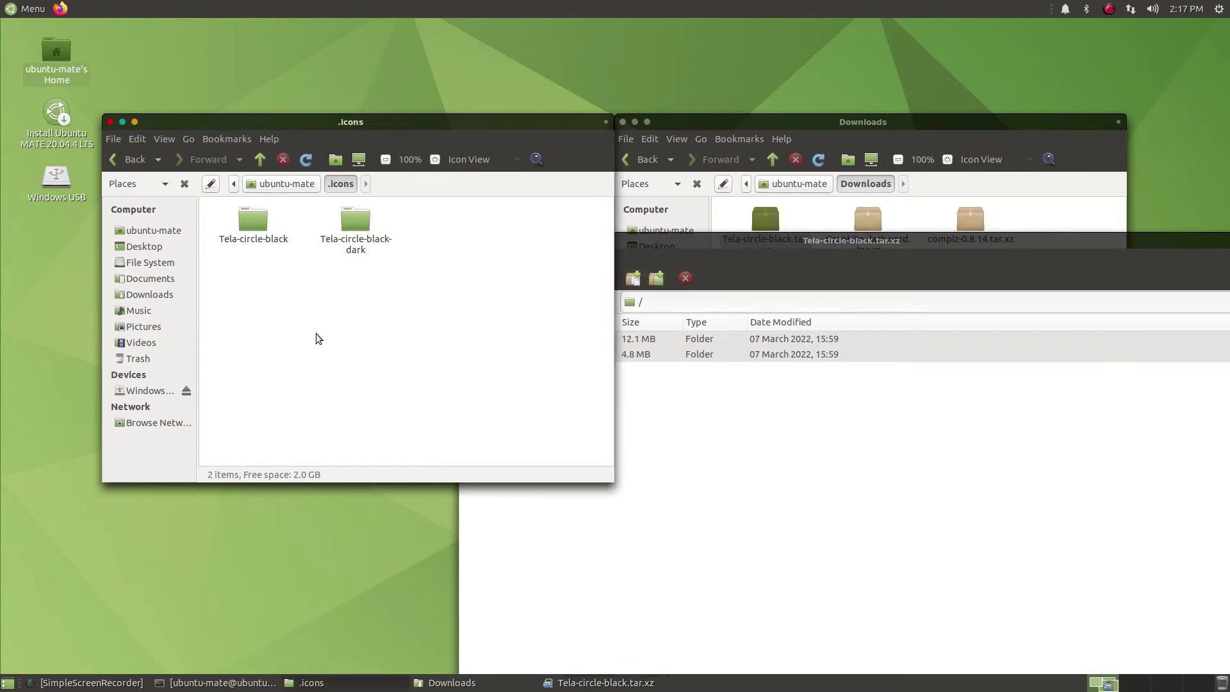
click(295, 183)
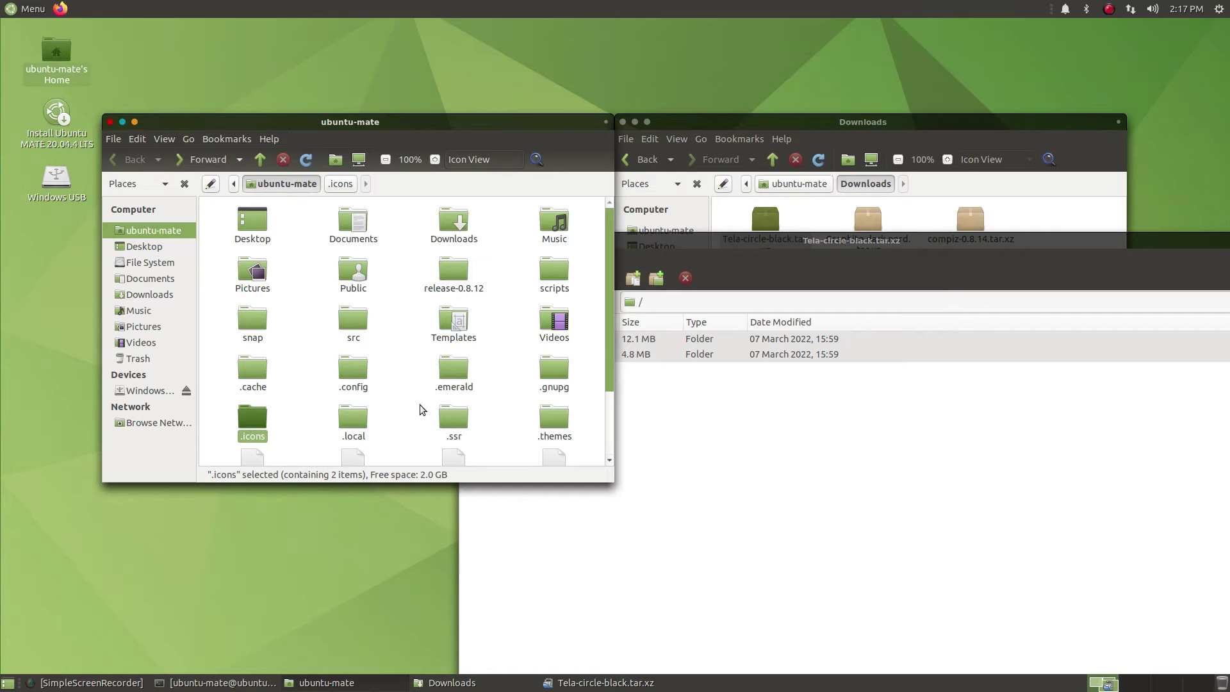
double_click(555, 421)
drag(779, 239, 495, 333)
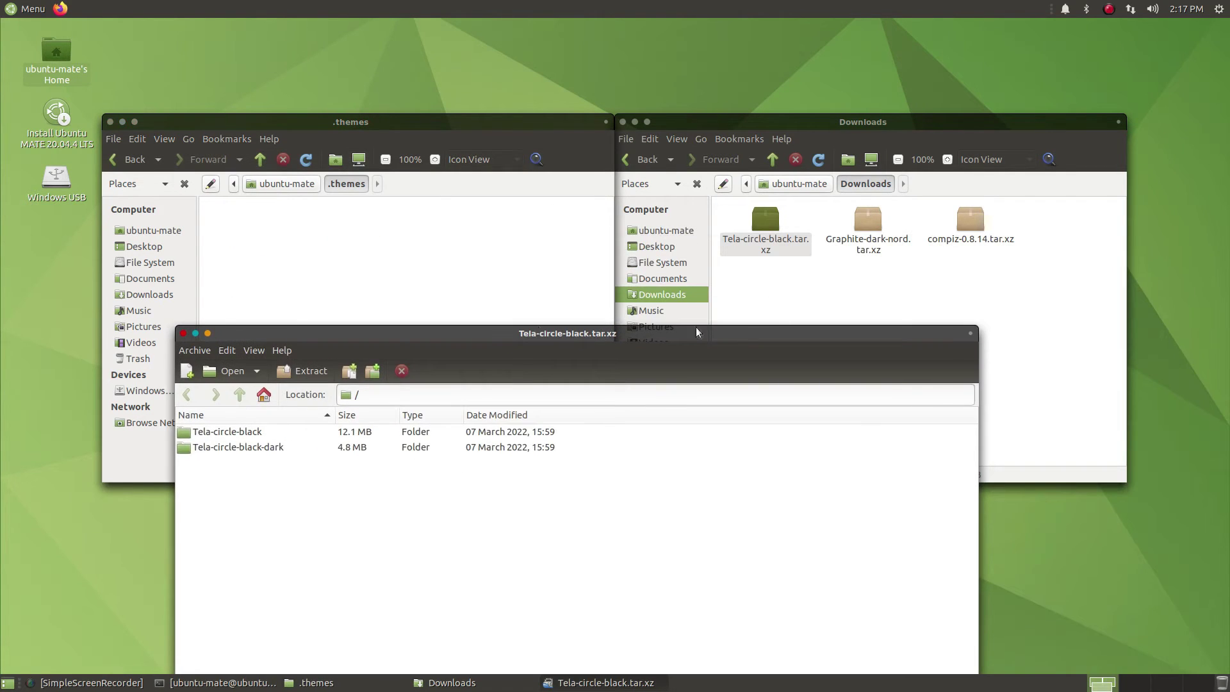
click(183, 333)
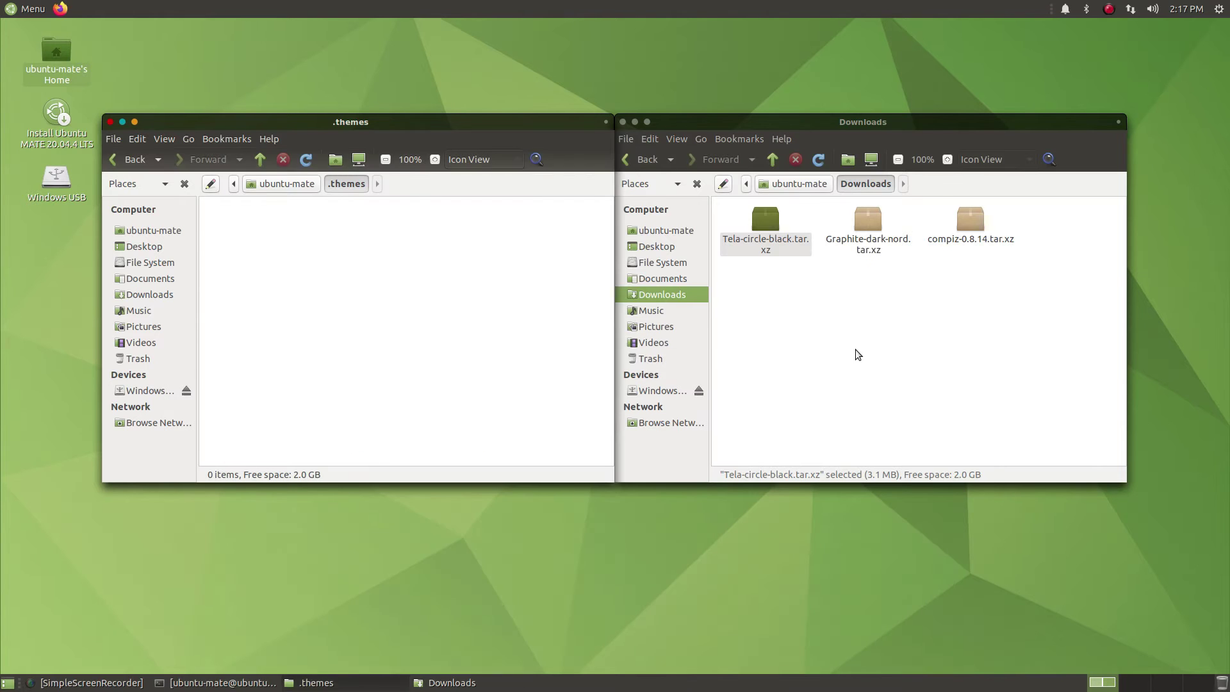
click(856, 349)
Copy the Graphite-dark-nord folder into .themes, then close the .themes and Downloads windows.
double_click(861, 229)
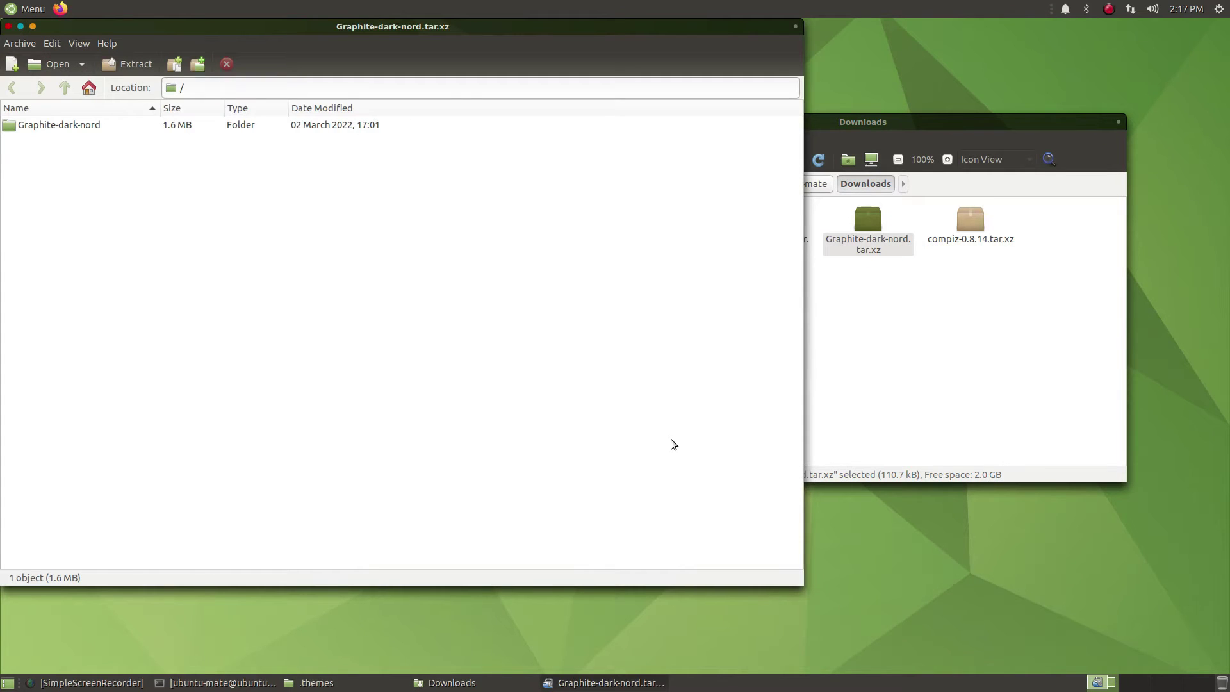
click(499, 124)
drag(480, 27, 1080, 316)
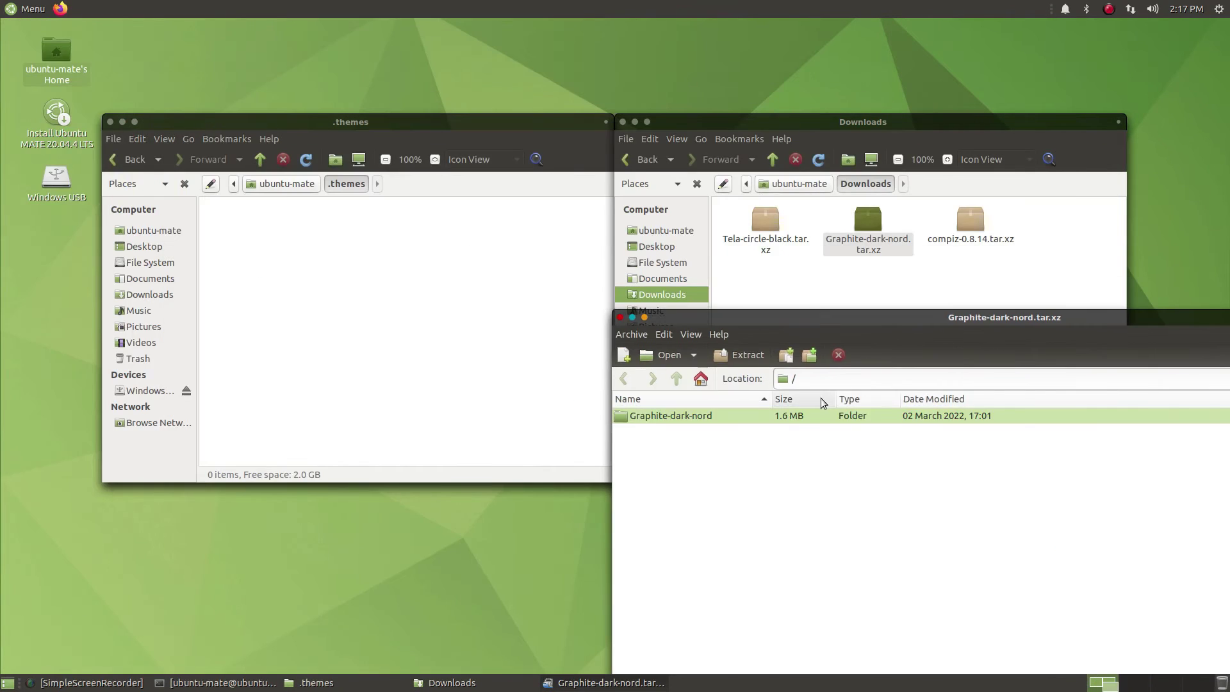
drag(802, 417, 363, 225)
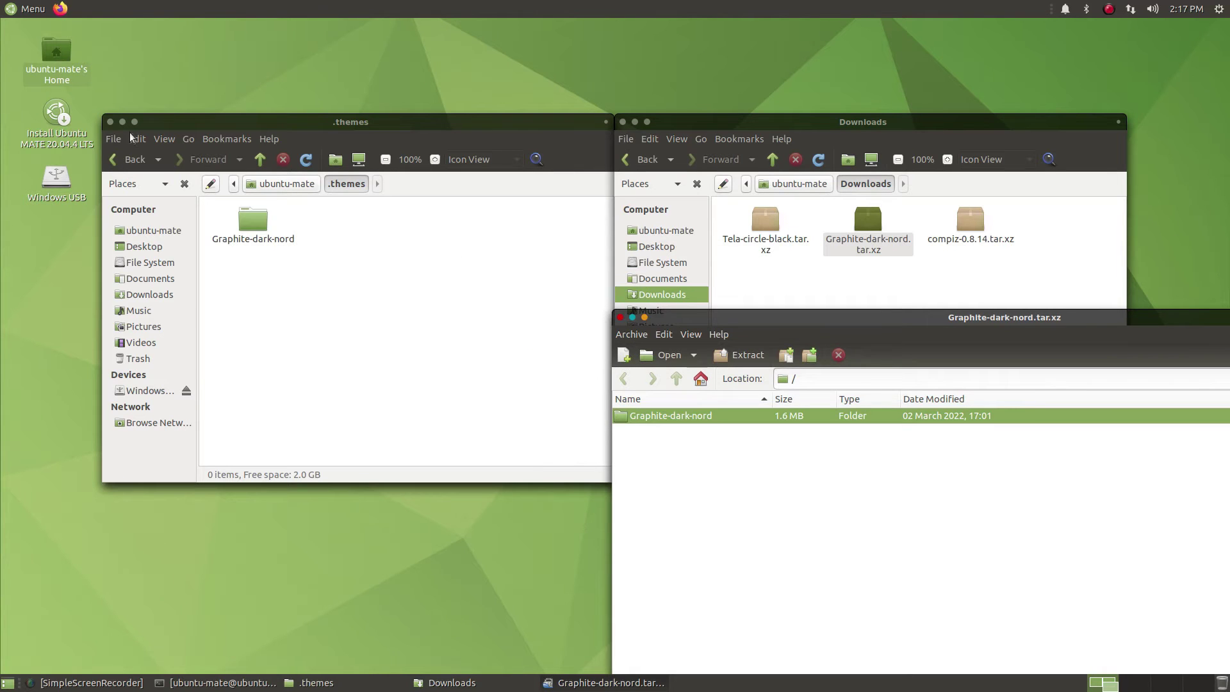
click(110, 121)
click(623, 121)
Close the Graphite-dark-nord archive and launch Appearance Preferences via a menu search for 'appe'.
click(619, 317)
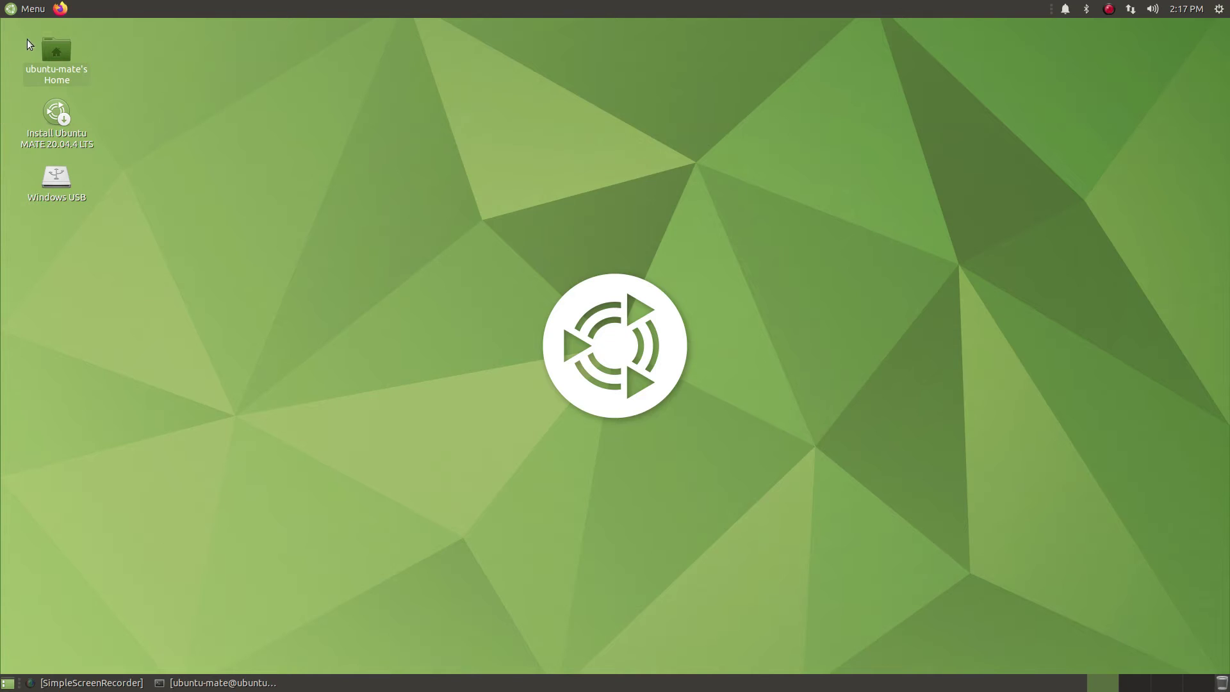
click(29, 13)
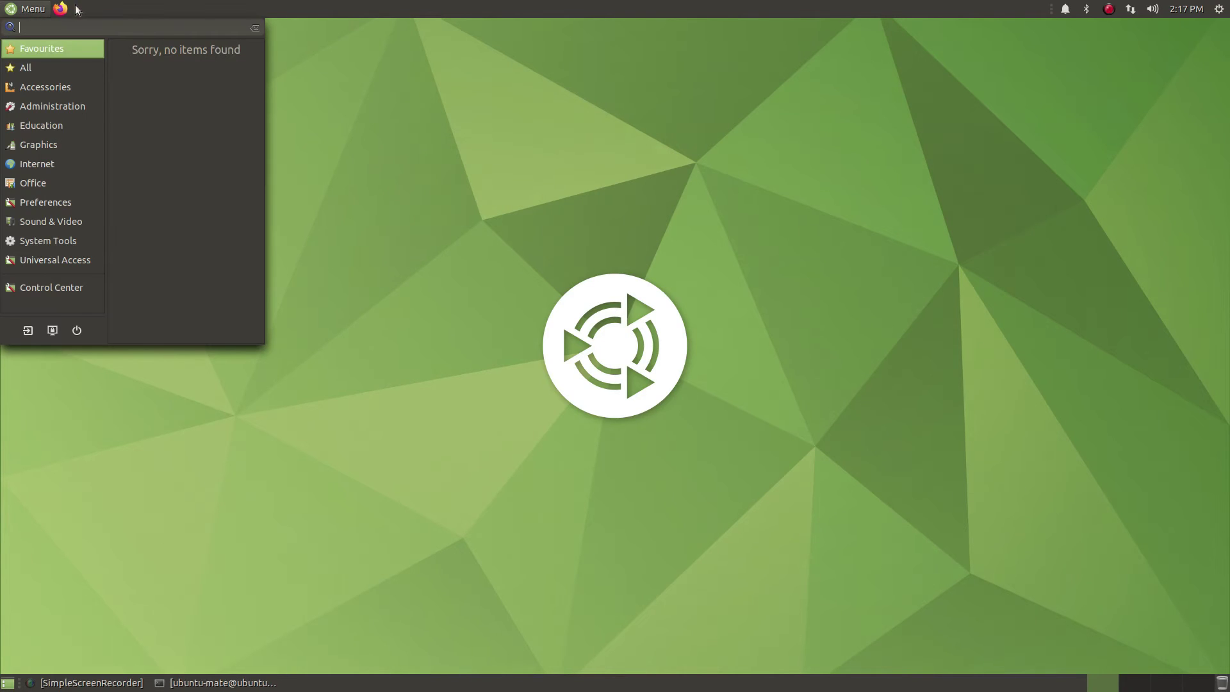
click(100, 24)
text(appe)
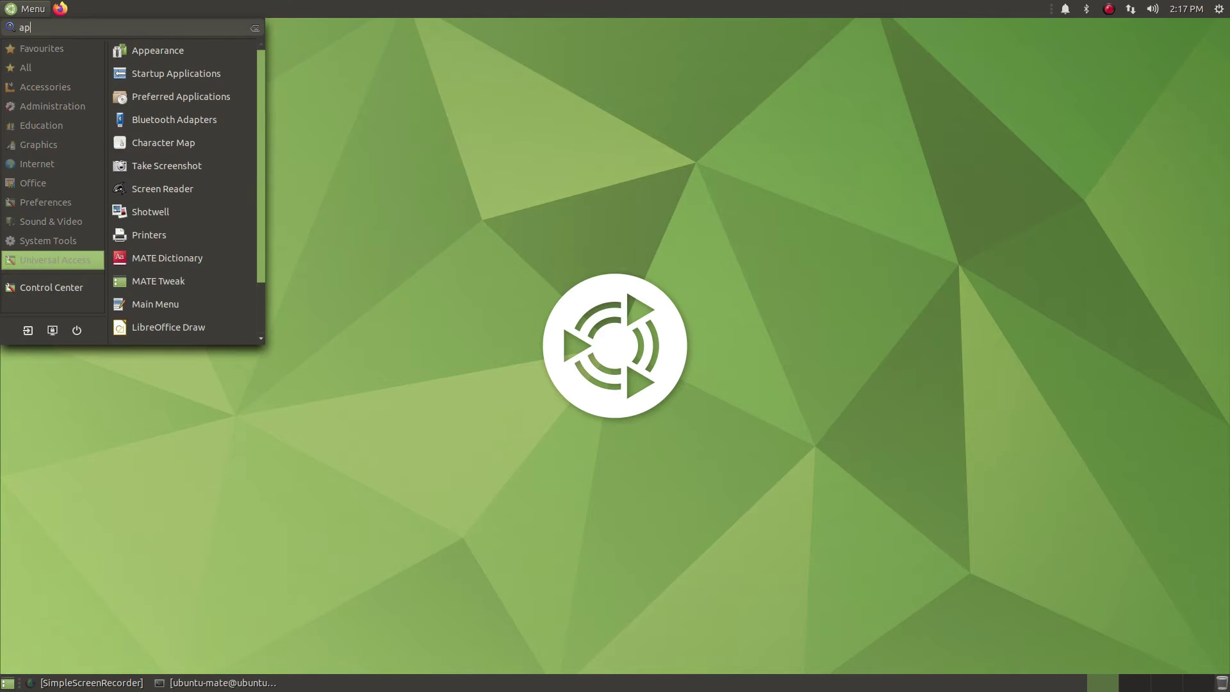
click(160, 46)
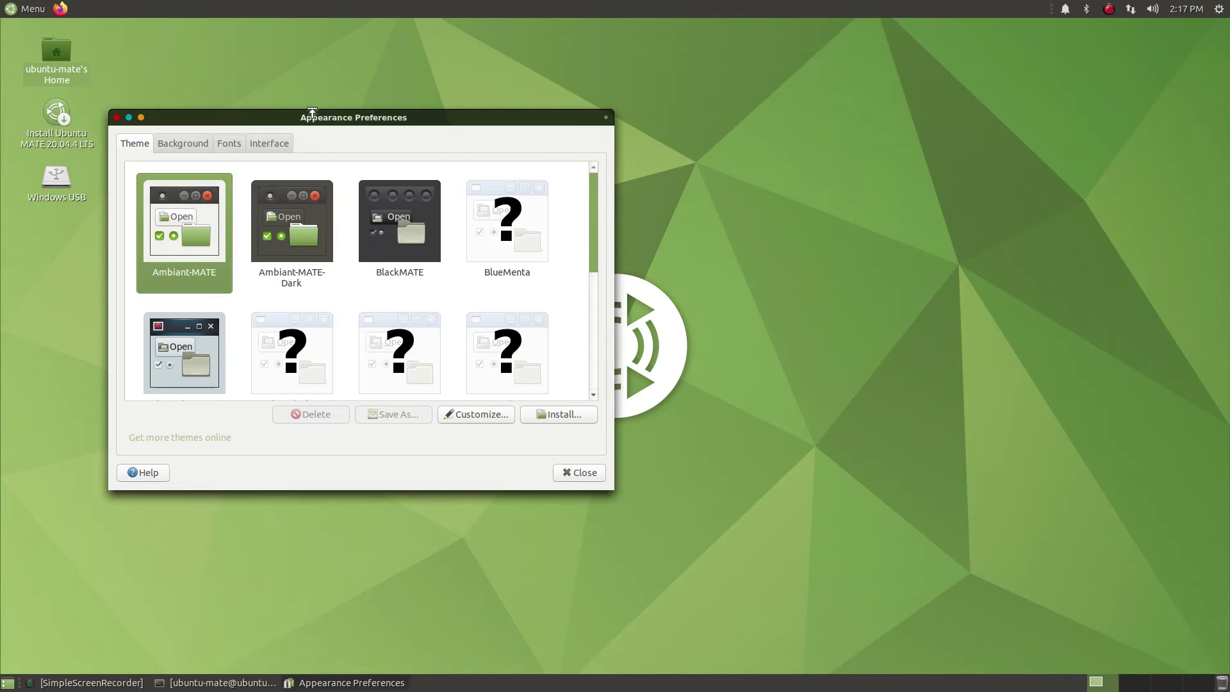
Select Graphite-dark-nord in the Theme list.
scroll(363, 235, down, 2)
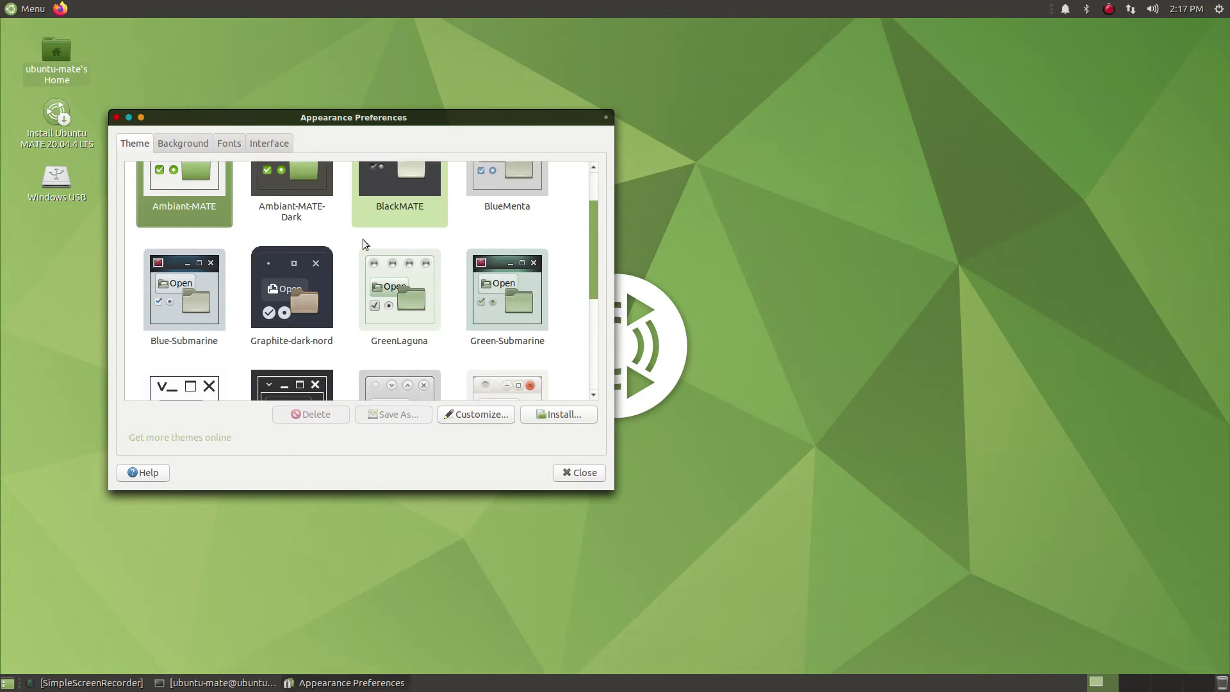
scroll(391, 302, down, 3)
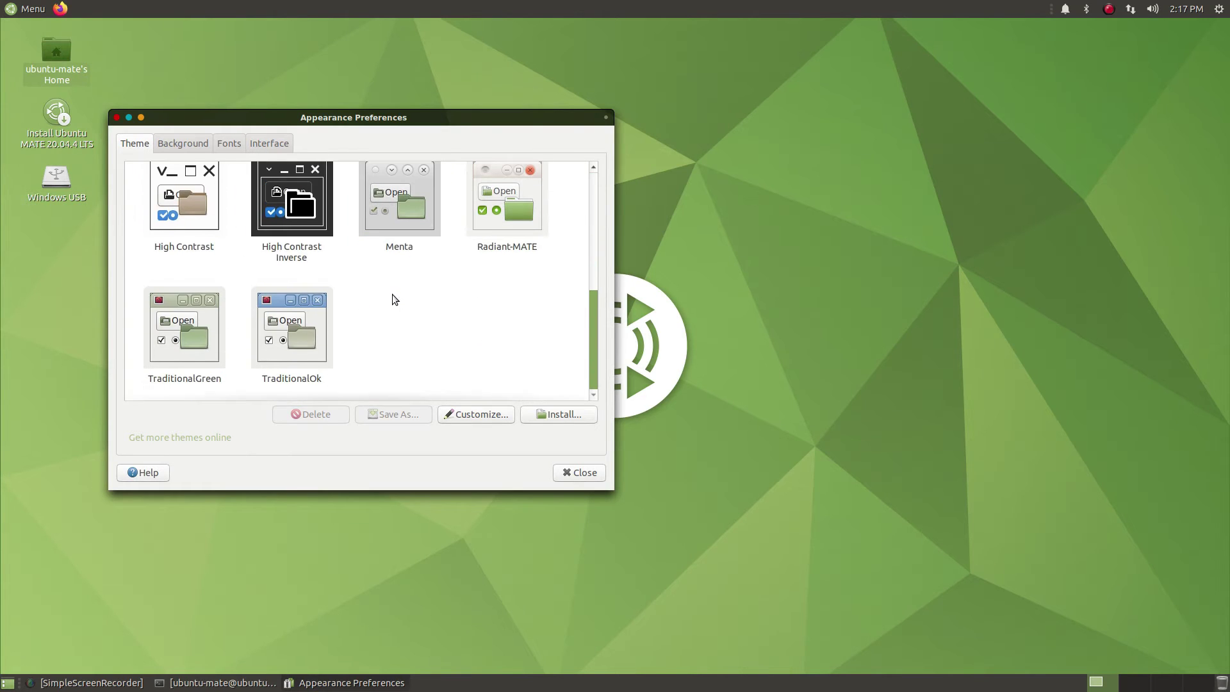
scroll(394, 293, up, 5)
click(309, 298)
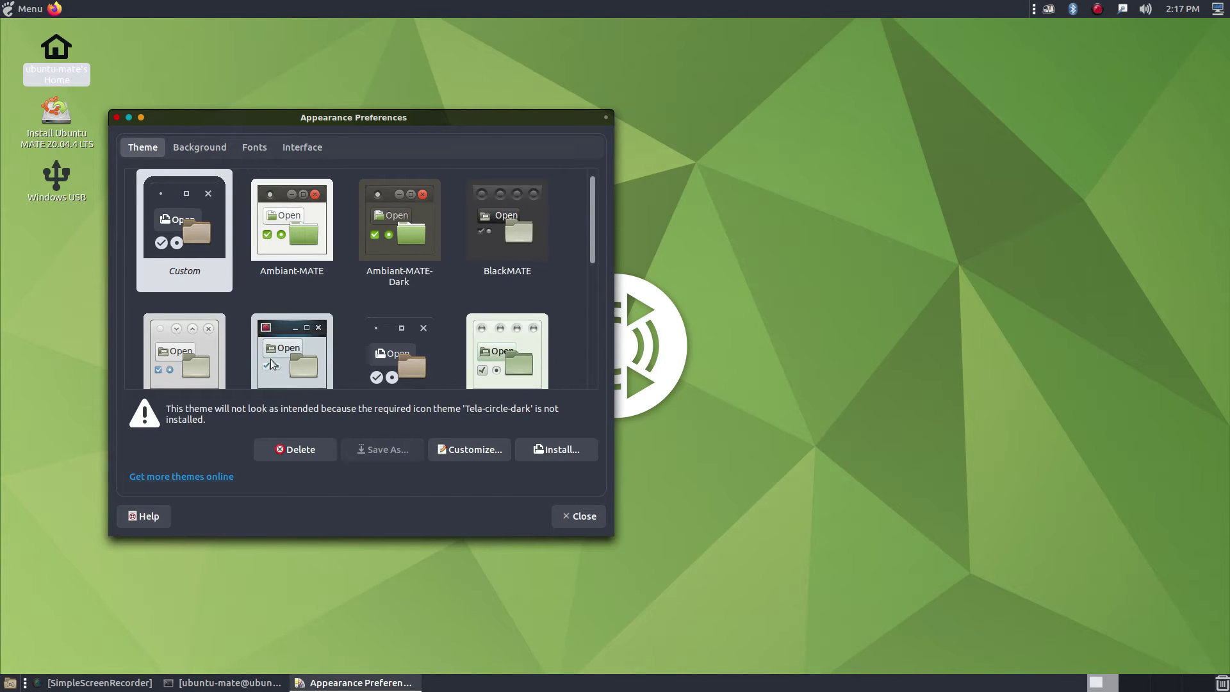
Customize the theme to use the Tela circle black dark icon set, then close the dialog.
click(459, 450)
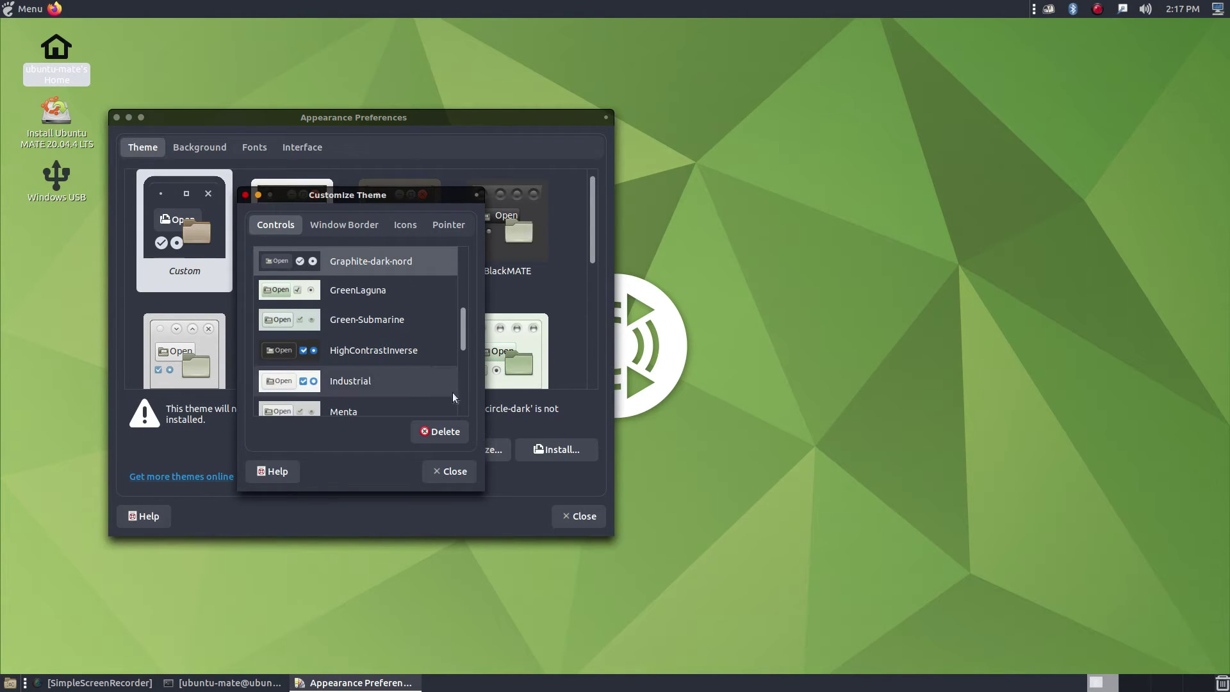
click(402, 225)
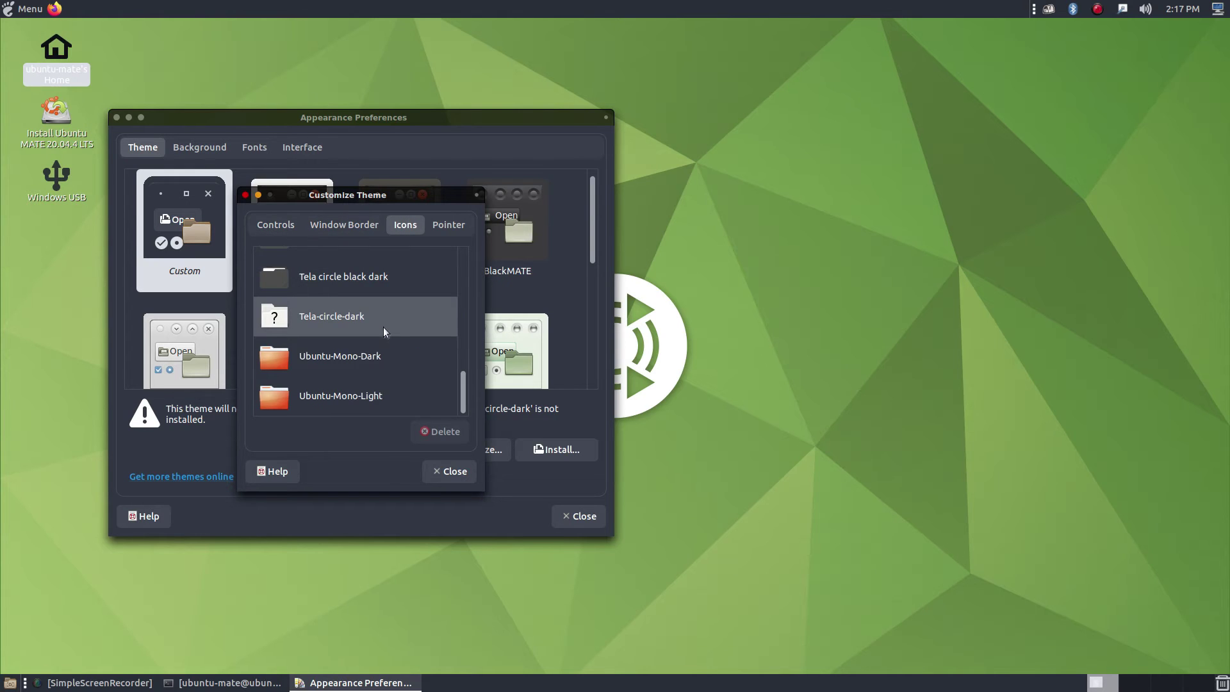
scroll(385, 335, up, 3)
scroll(385, 335, up, 3)
scroll(381, 340, down, 3)
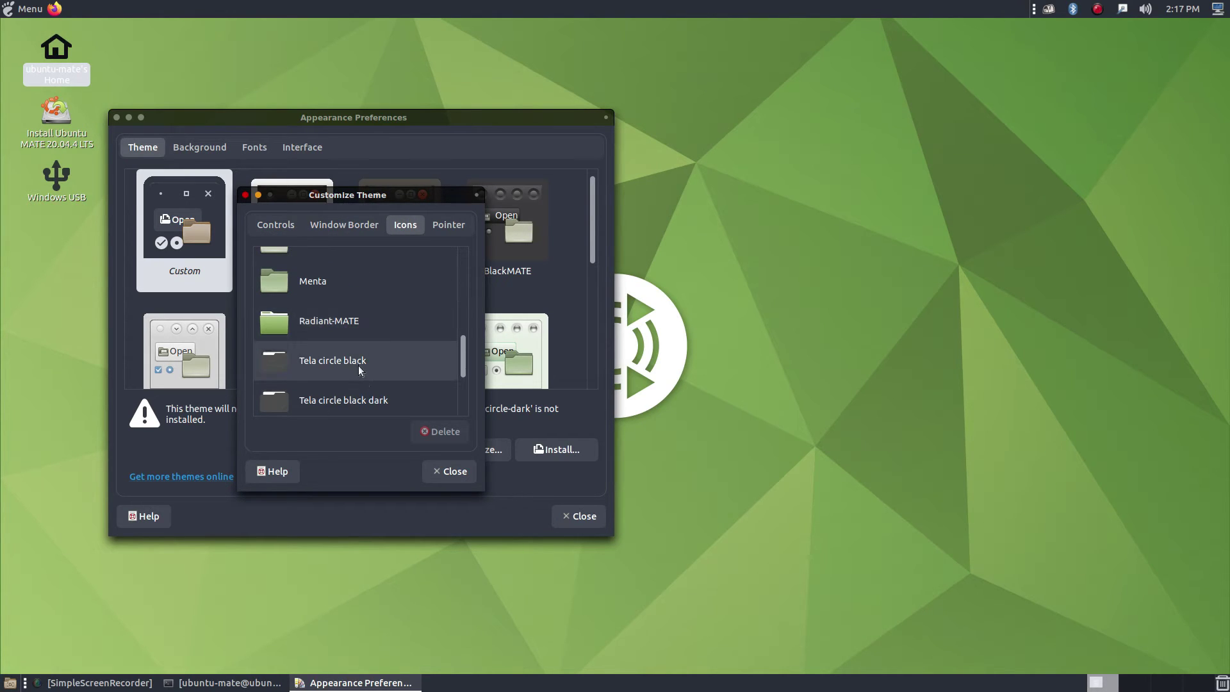
click(359, 398)
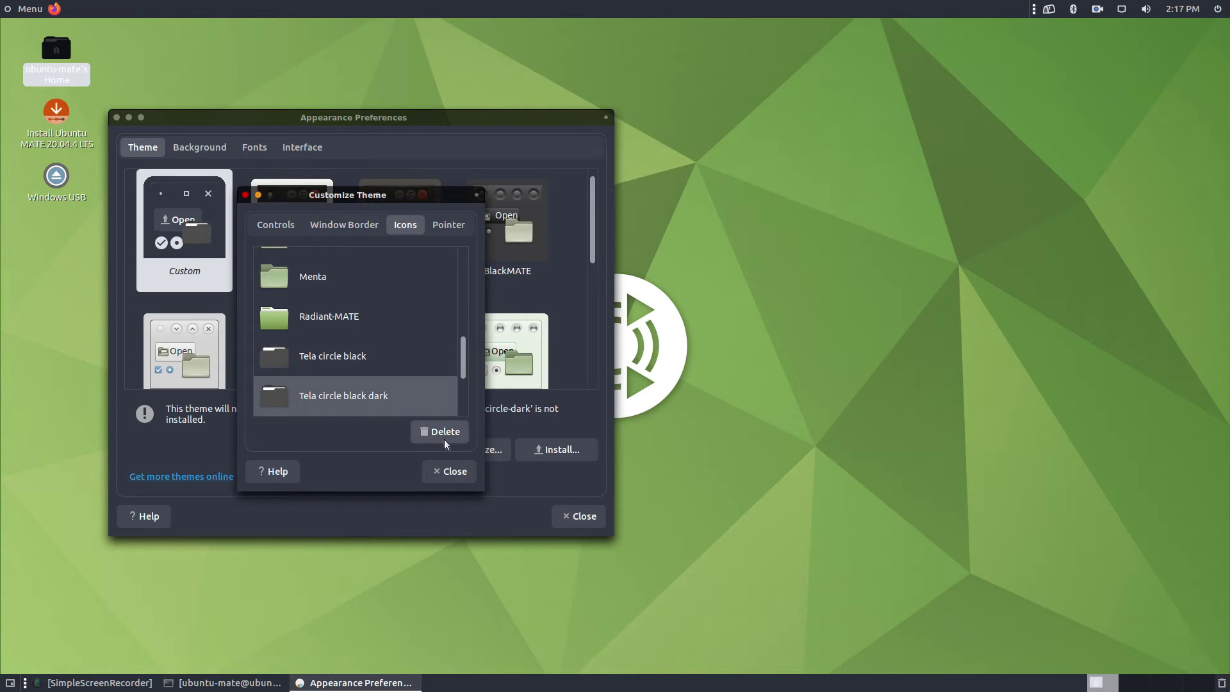
click(457, 473)
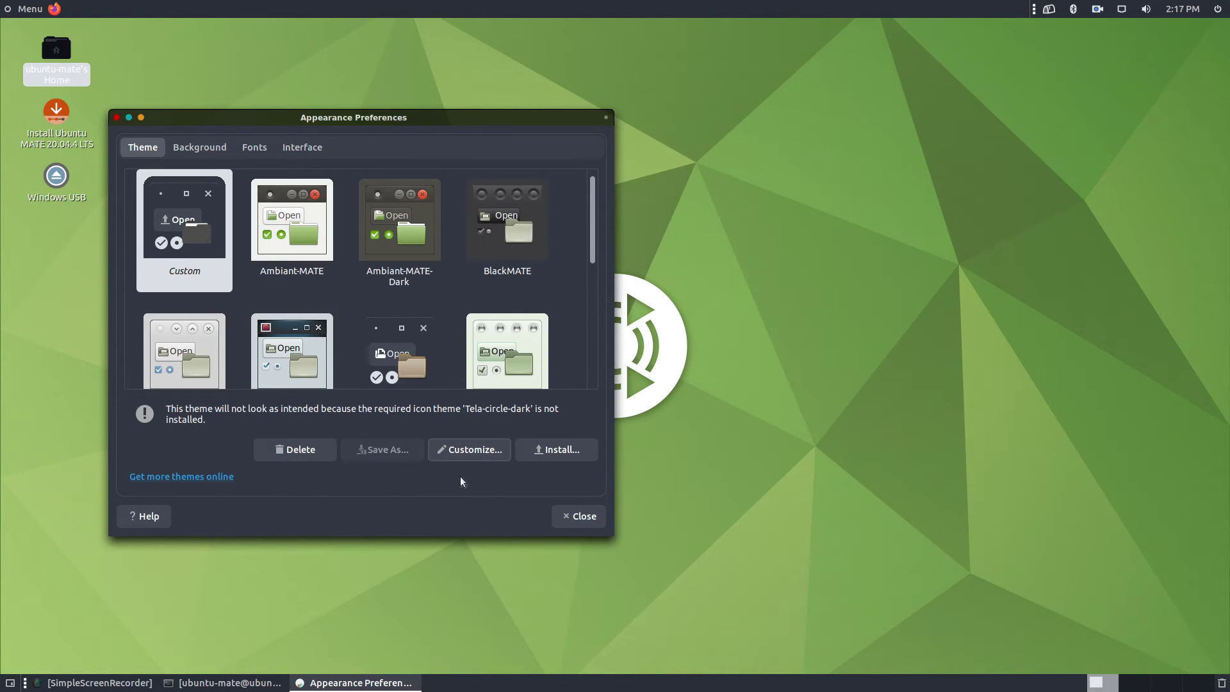
Launch Brave from the menu and open the Pexels site from the Google results.
click(26, 7)
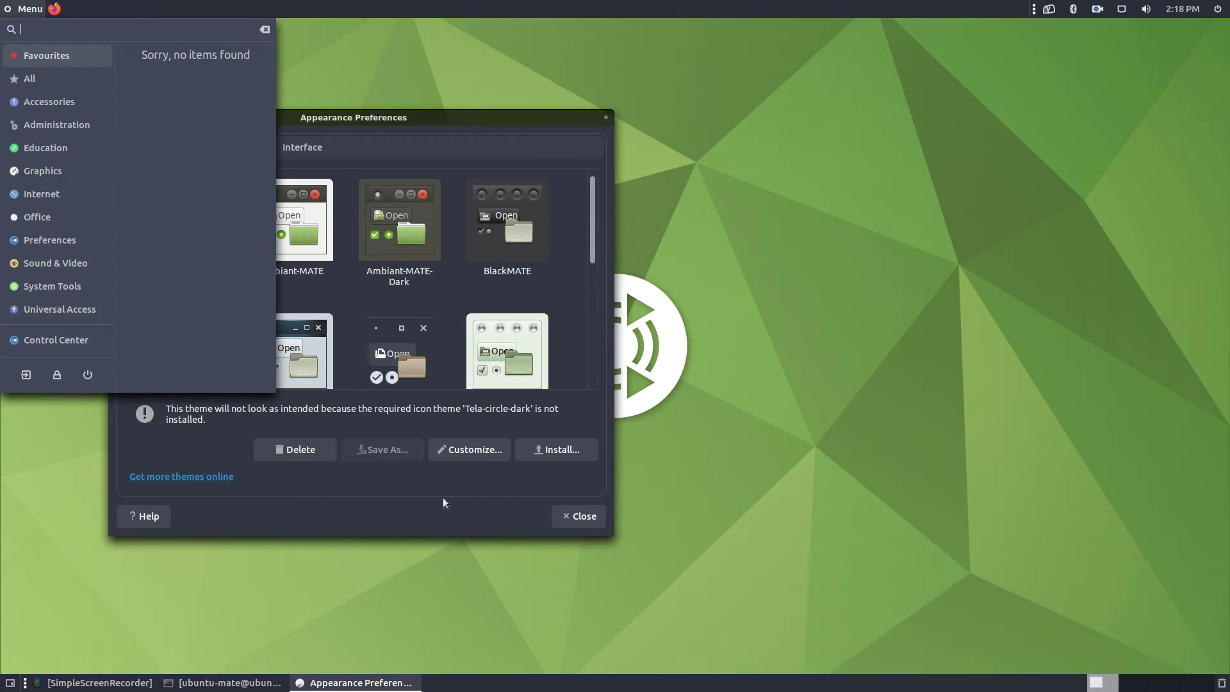
text(brave)
key(Return)
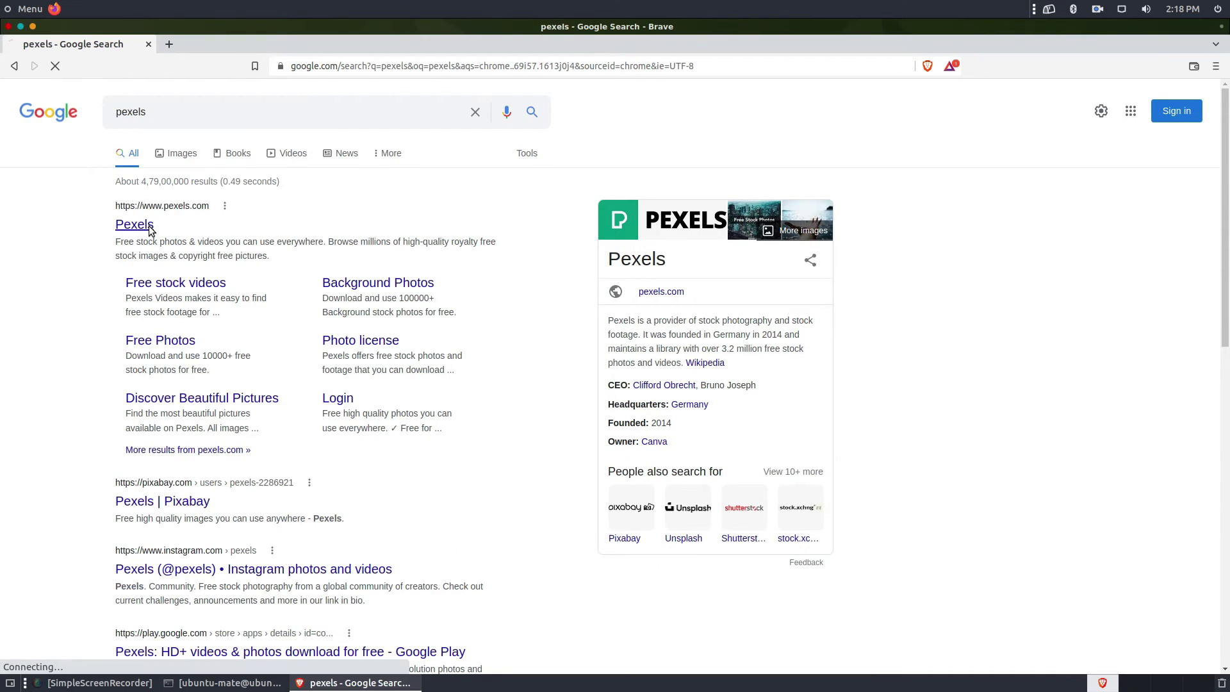
click(149, 225)
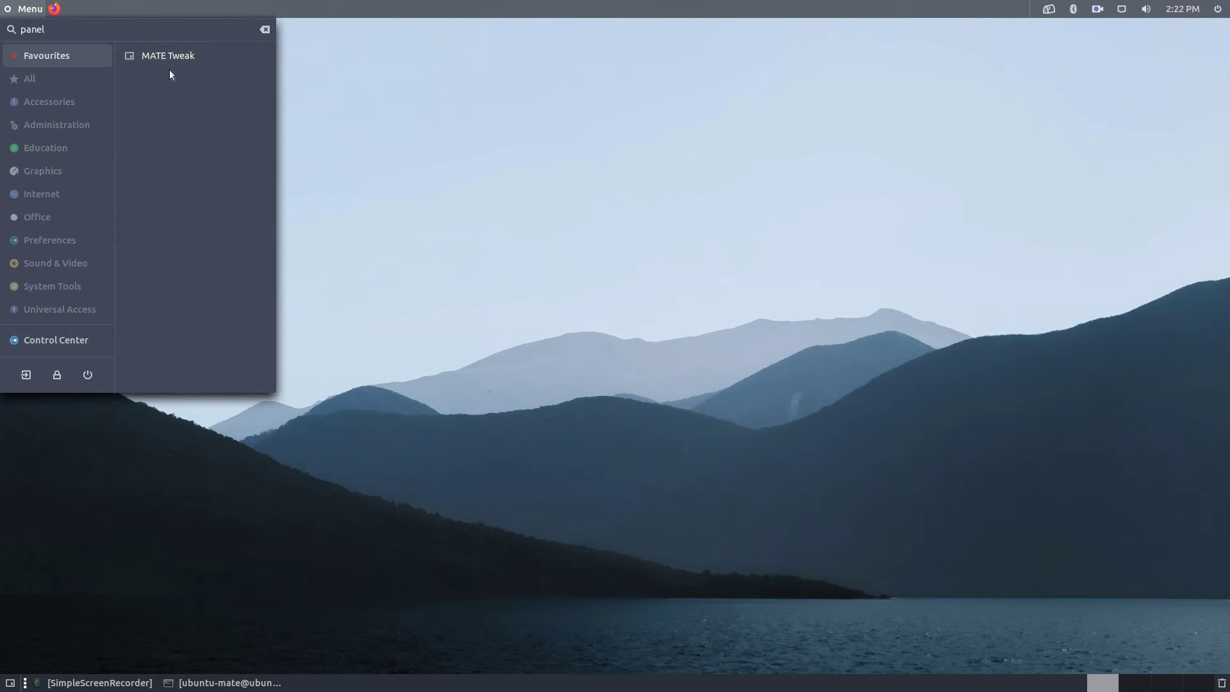
Choose and confirm the Cupertino layout in MATE Tweak's Panel settings, then close it.
click(174, 65)
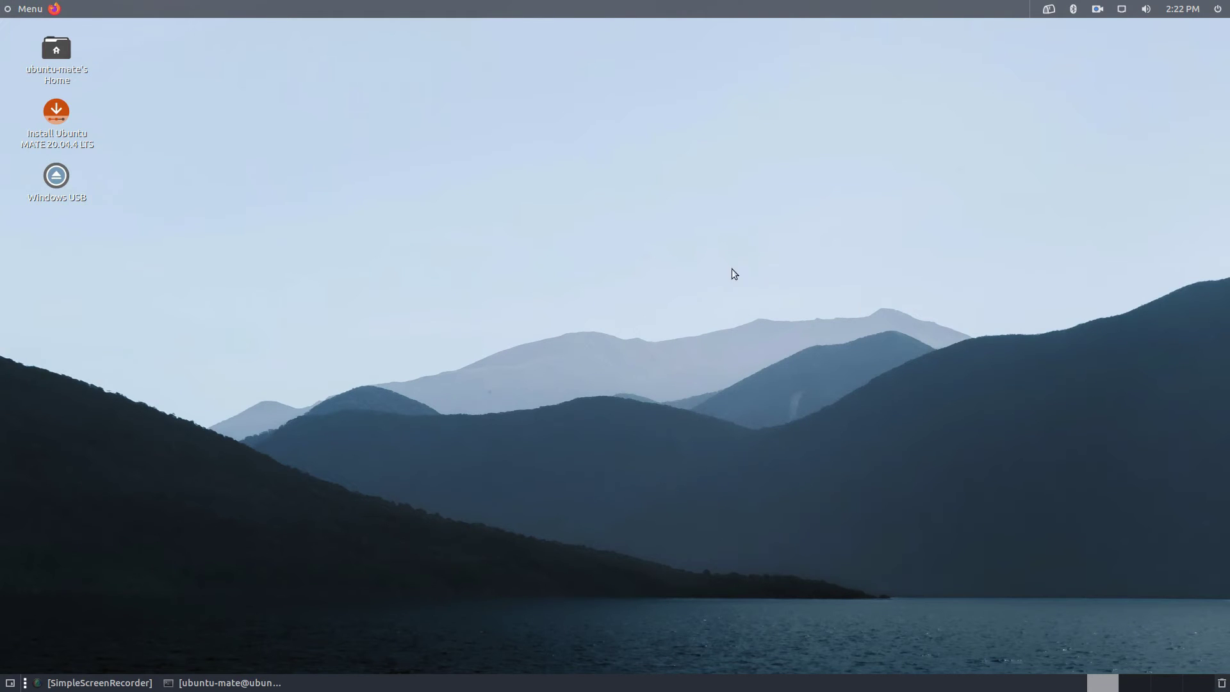
click(445, 224)
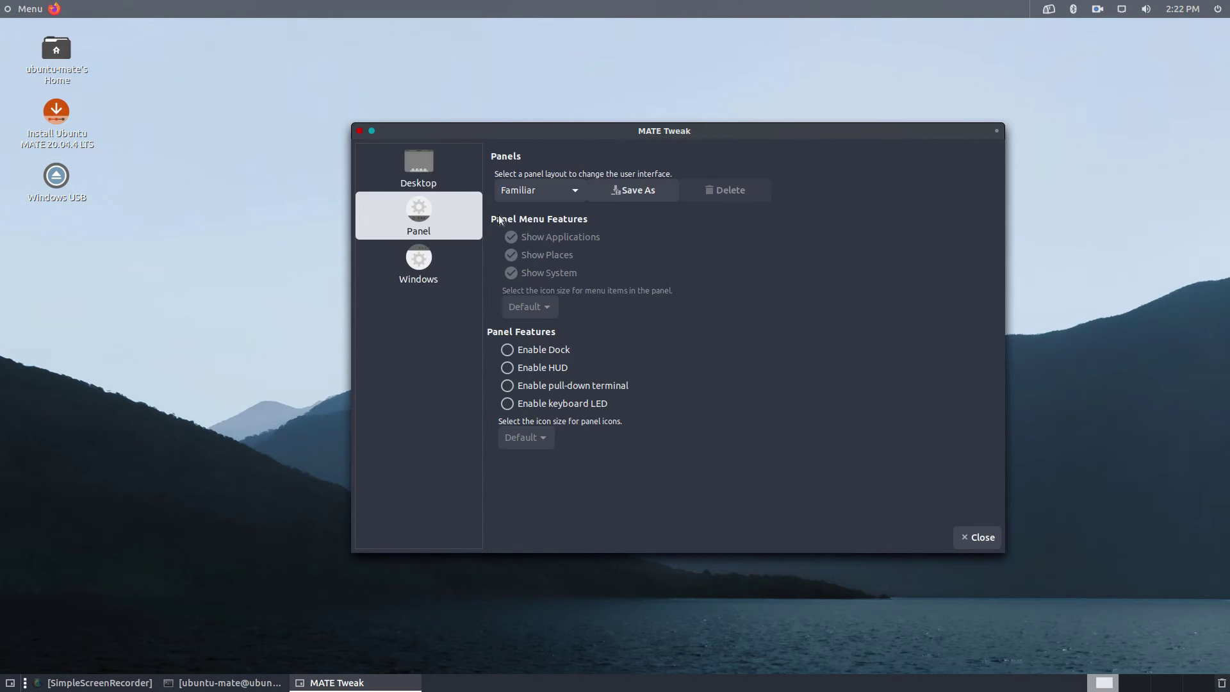
click(542, 196)
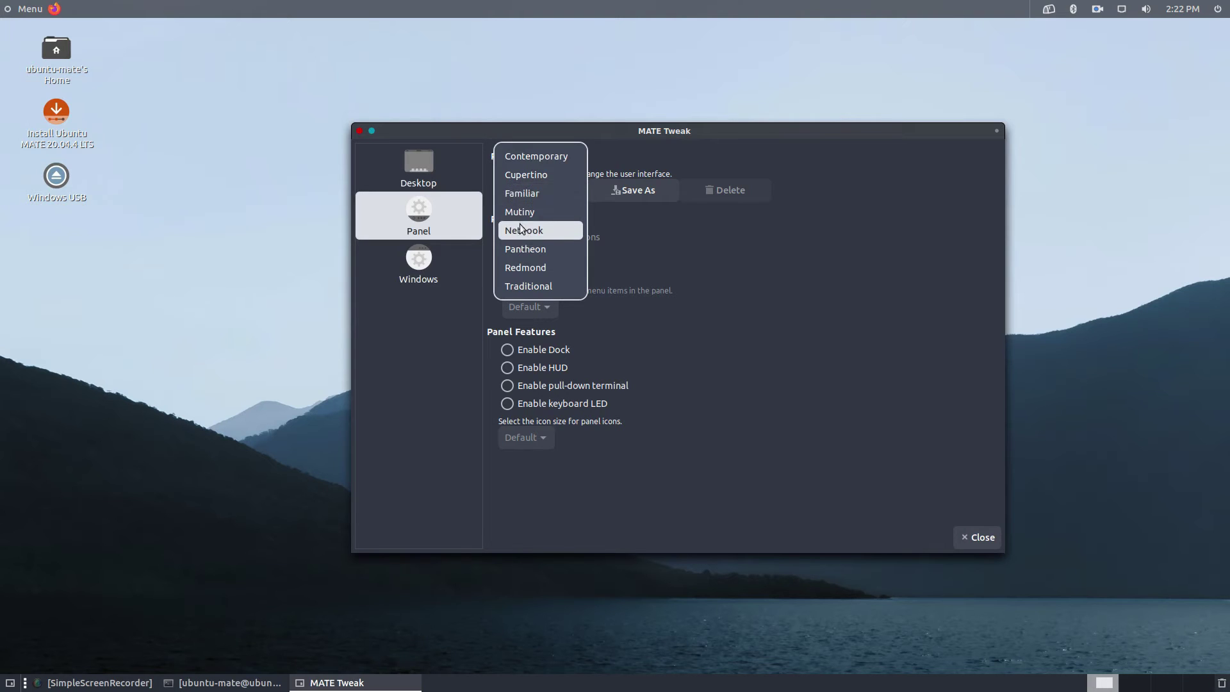
click(533, 176)
click(811, 377)
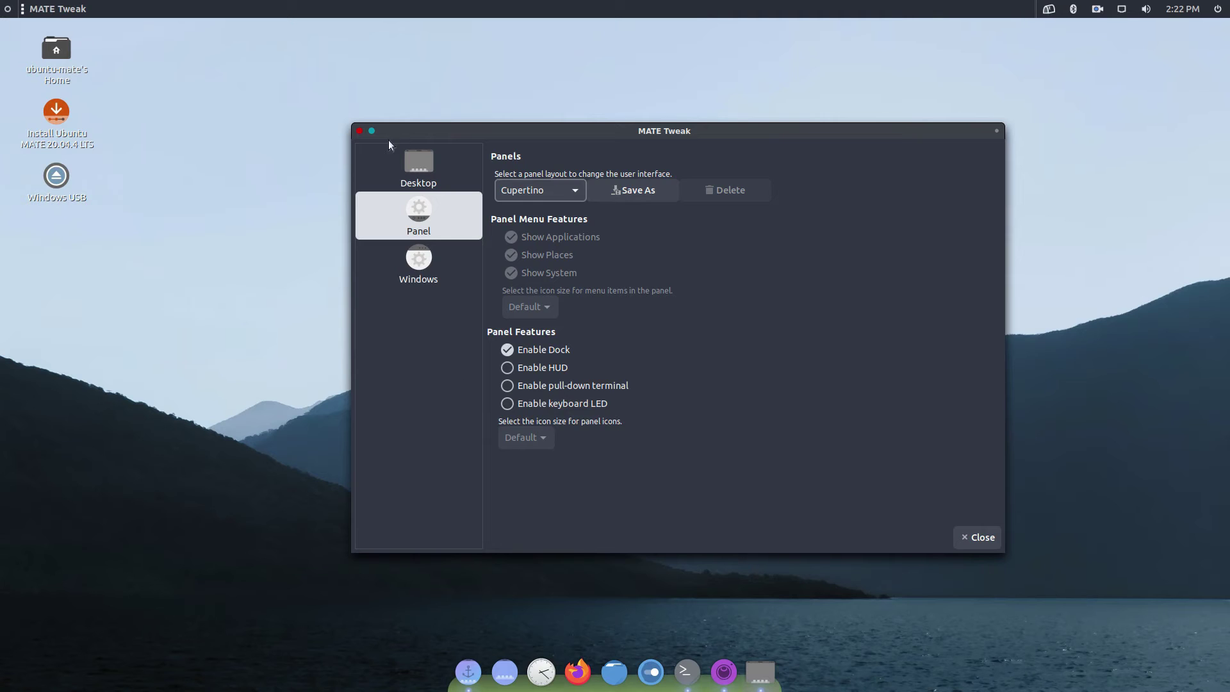
click(359, 132)
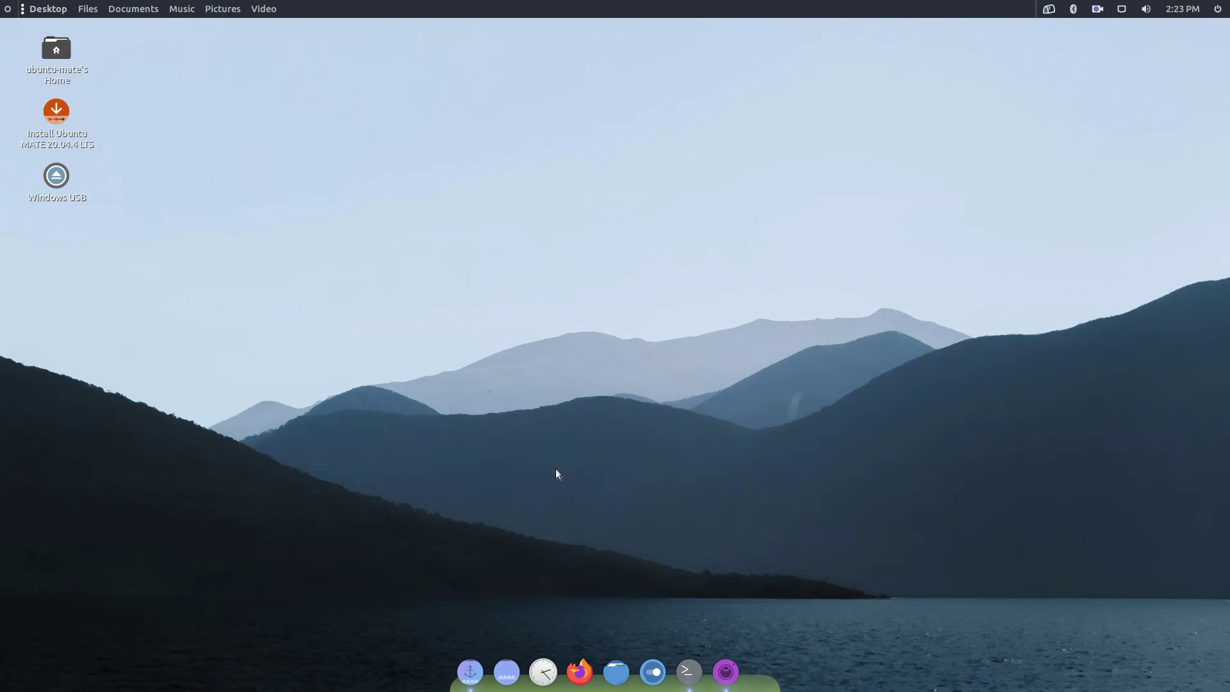
Set the Theme to Transparent in Plank's dock preferences, then close them.
right_click(761, 688)
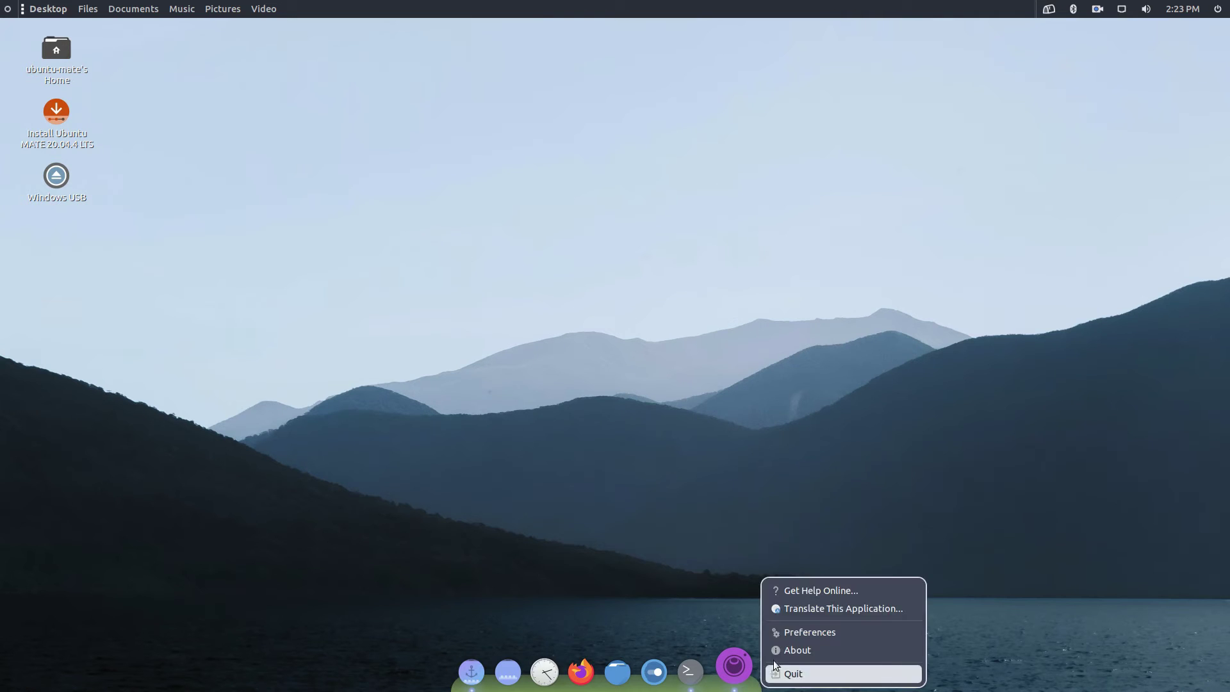
click(783, 633)
click(571, 289)
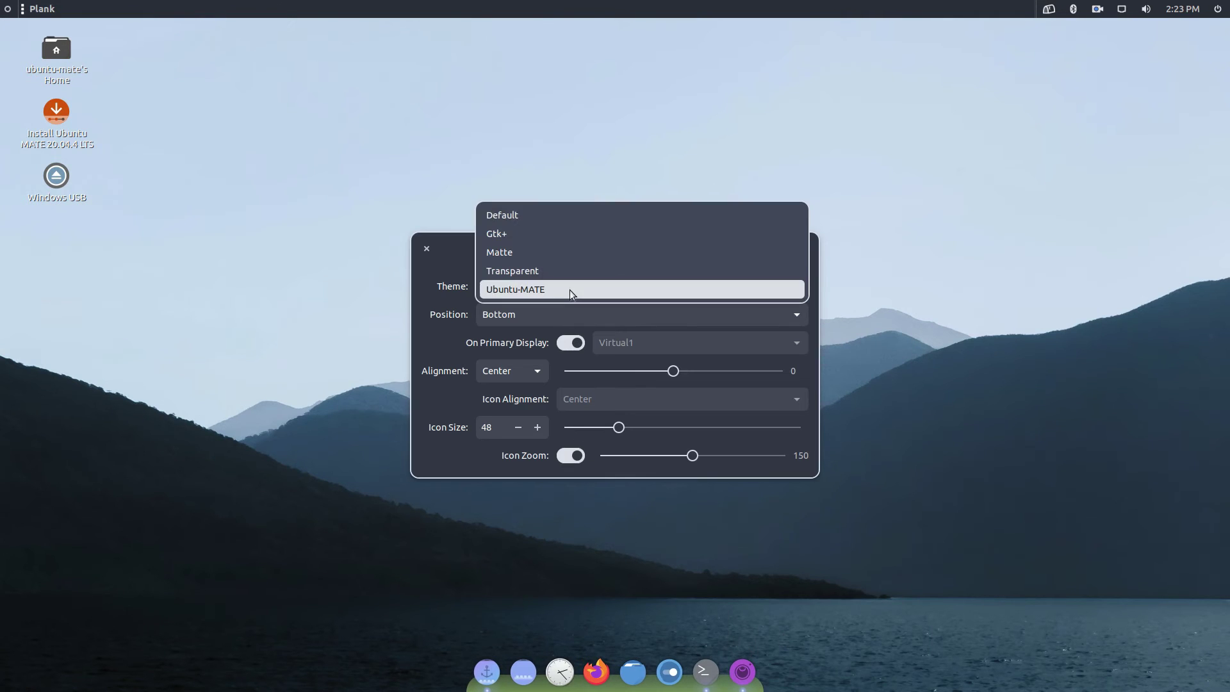
click(570, 275)
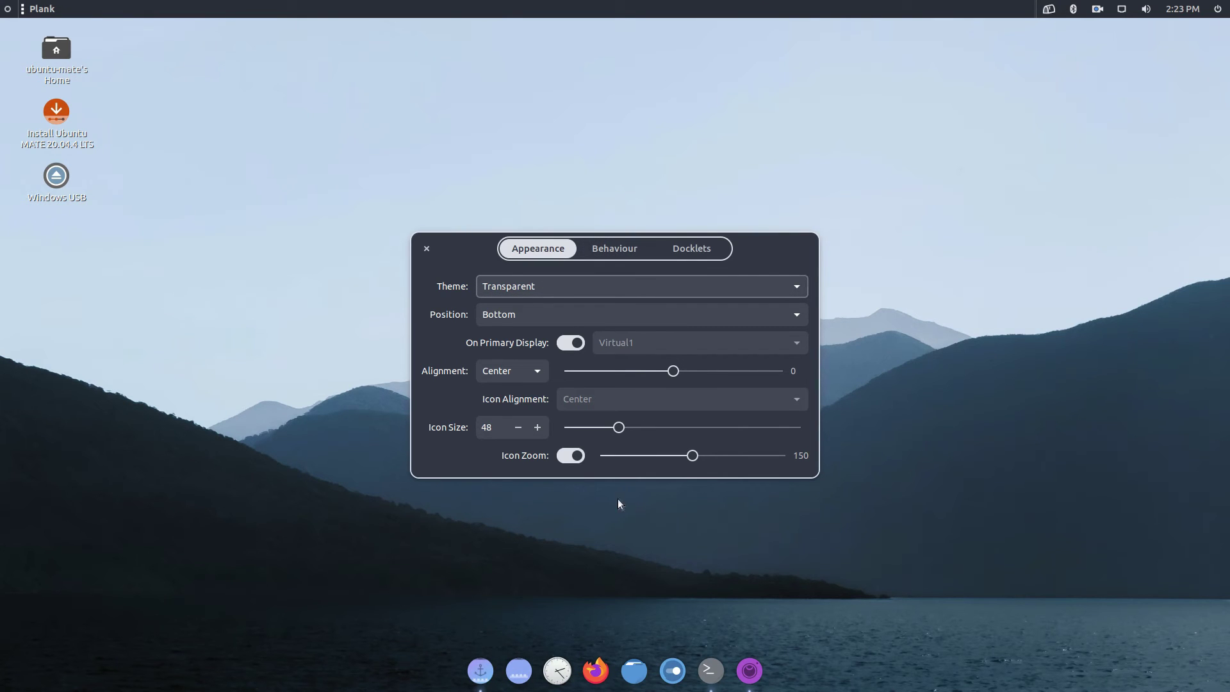
drag(470, 244, 284, 320)
click(239, 328)
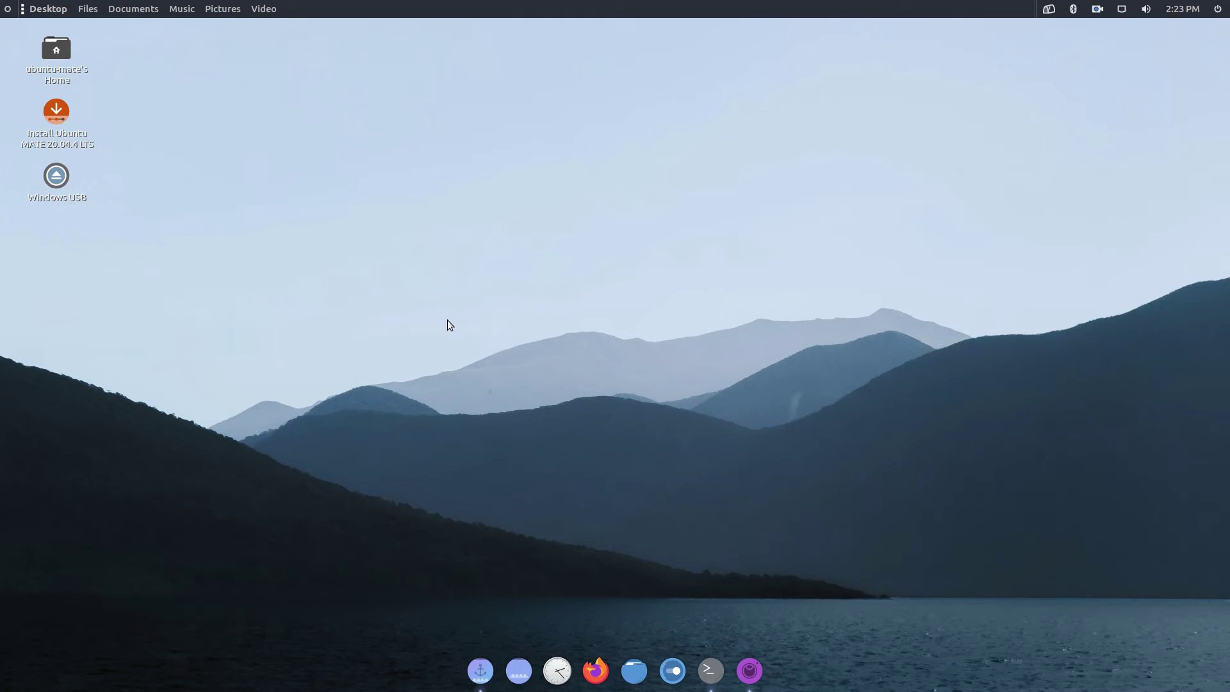
Launch MATE Terminal with a 'ter' menu search, then search the menu for 'comp'.
click(3, 6)
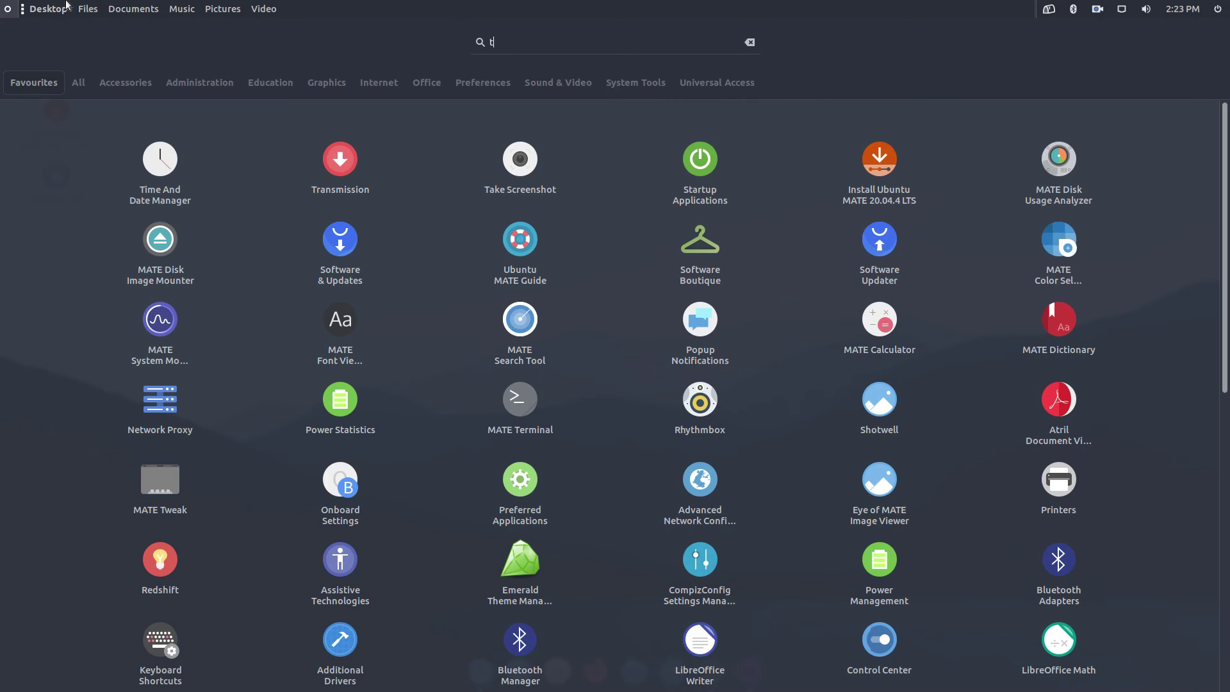
text(ter)
click(294, 154)
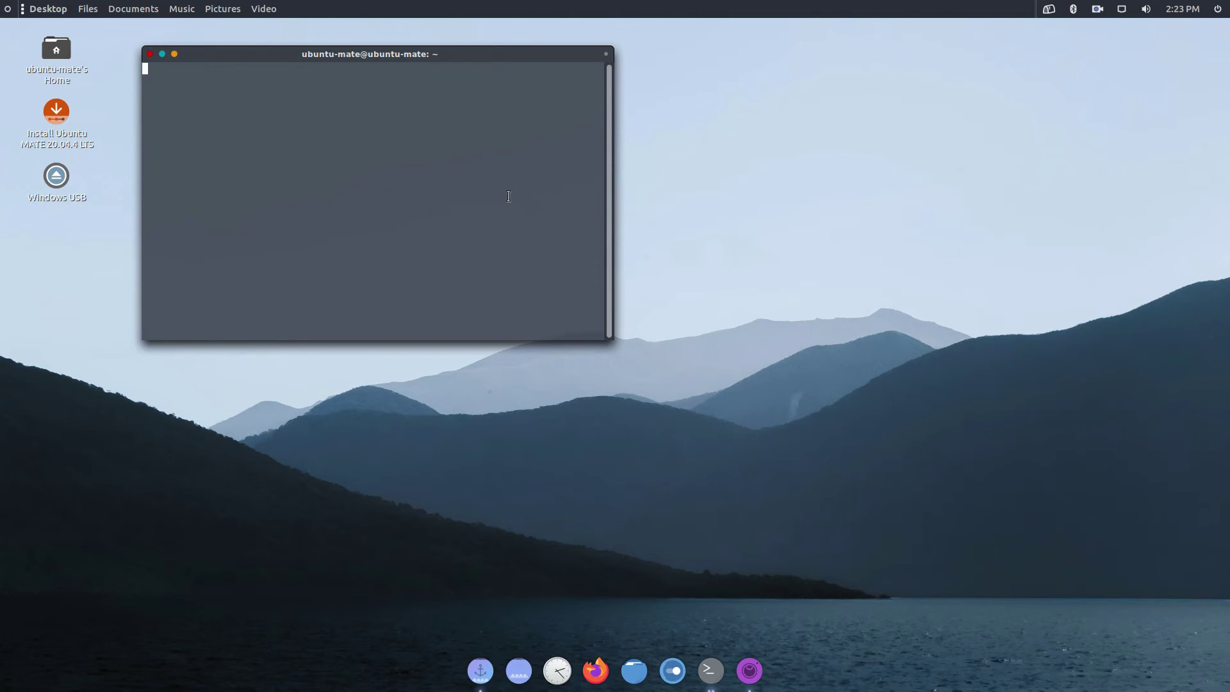
drag(467, 48, 550, 210)
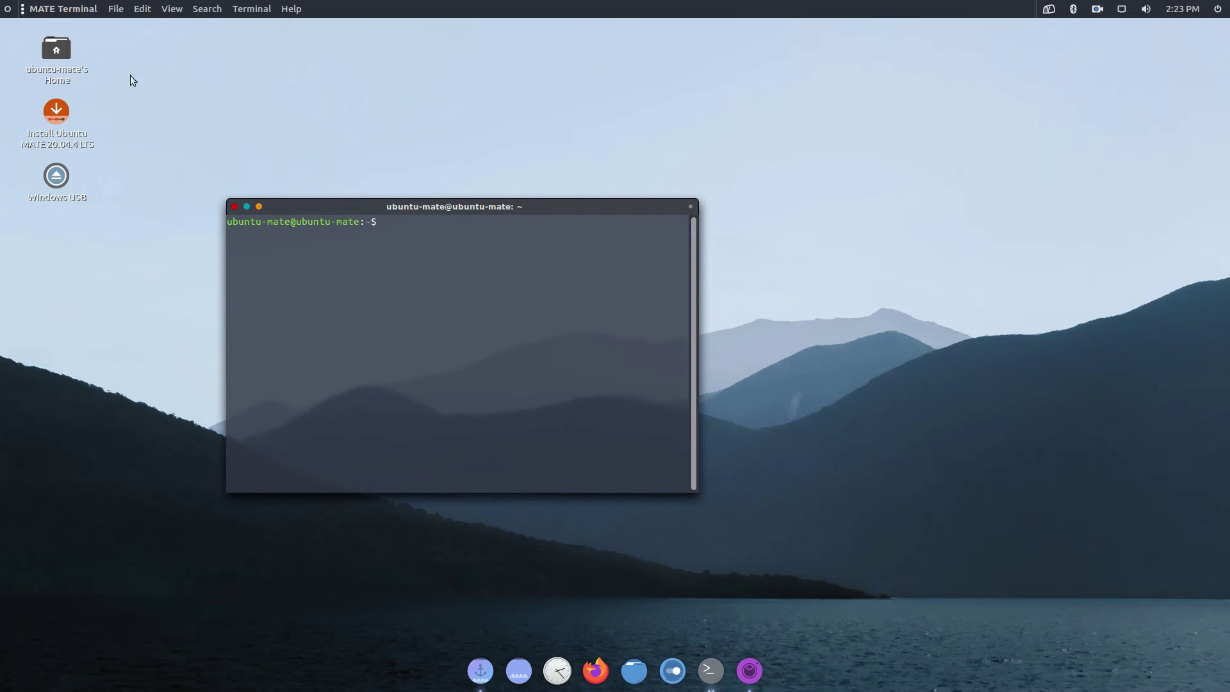
click(3, 6)
text(comp)
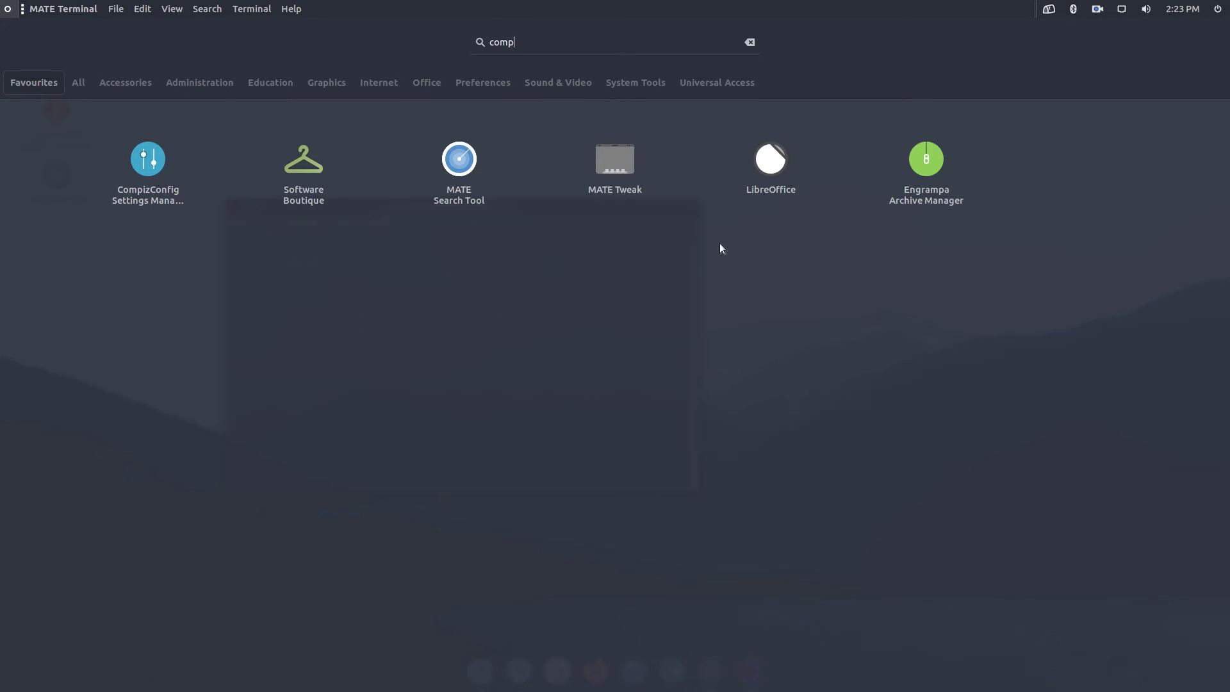
Launch CompizConfig Settings Manager, open Blur Windows, and lower the Gaussian Strength.
click(155, 181)
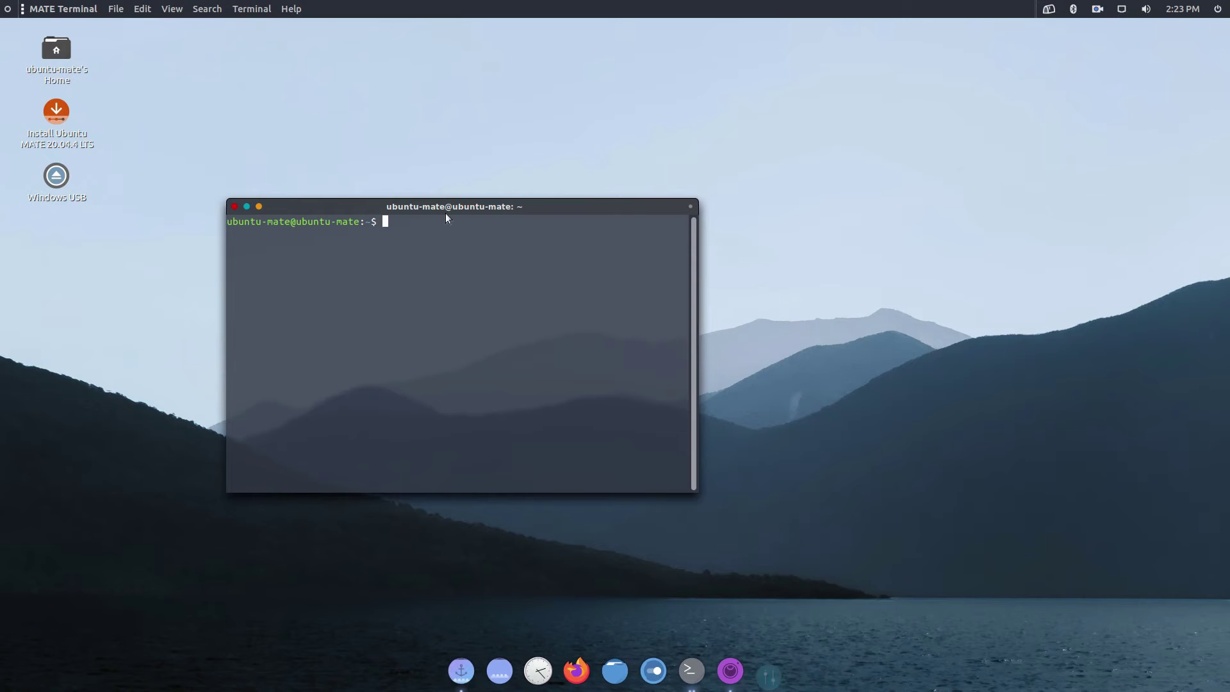
scroll(581, 362, down, 10)
click(828, 242)
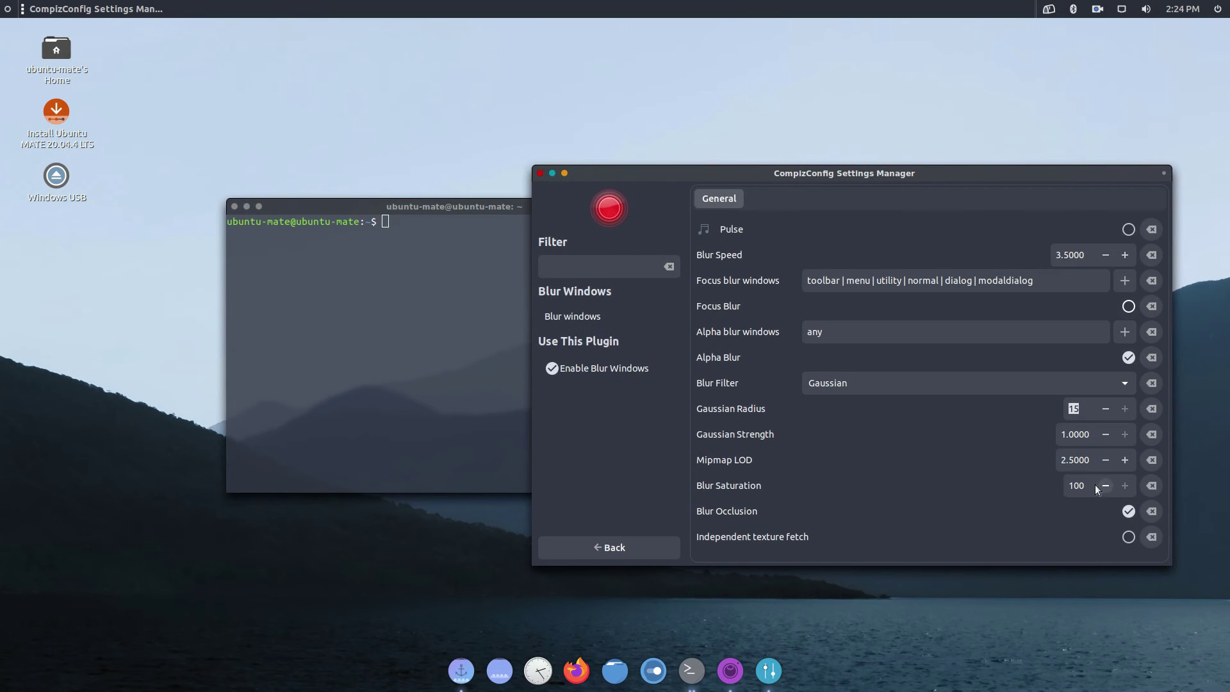
click(1072, 485)
click(1067, 433)
click(1105, 436)
Adjust Gaussian Radius, ending back at 15, and lower the Mipmap LOD.
drag(515, 208, 495, 248)
click(928, 502)
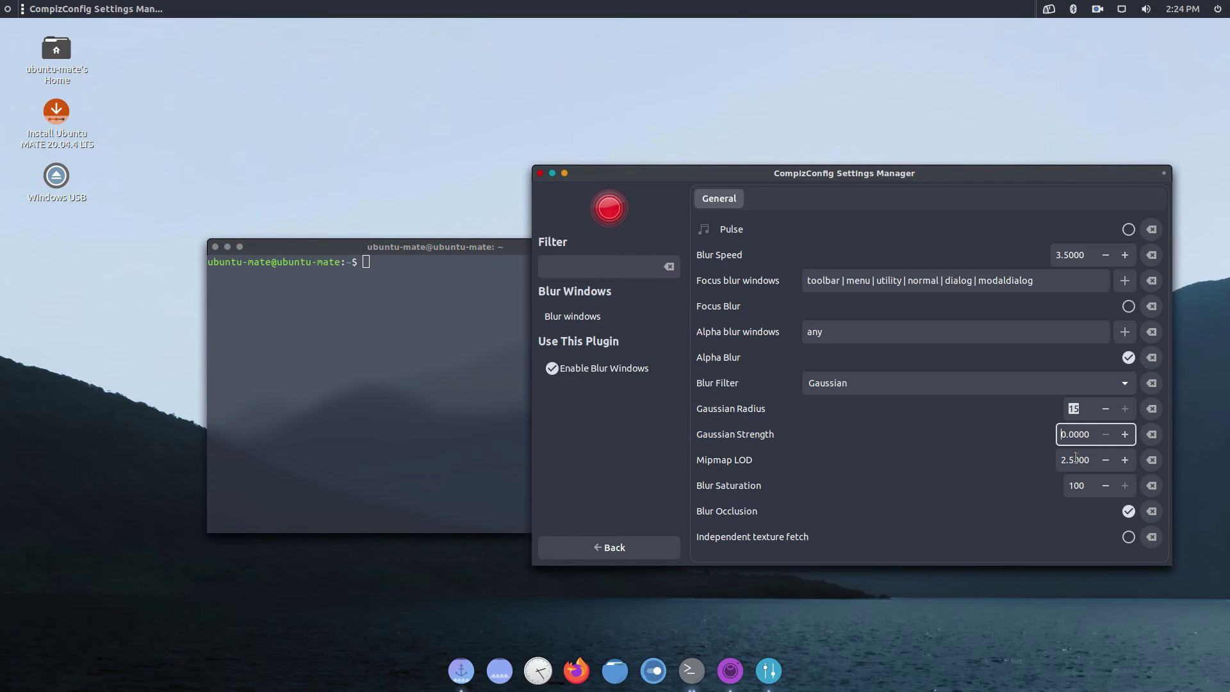
click(1102, 413)
click(1102, 413)
click(1102, 413)
click(1104, 411)
click(1103, 410)
click(1125, 409)
click(1125, 408)
click(1106, 461)
click(1106, 462)
click(1106, 461)
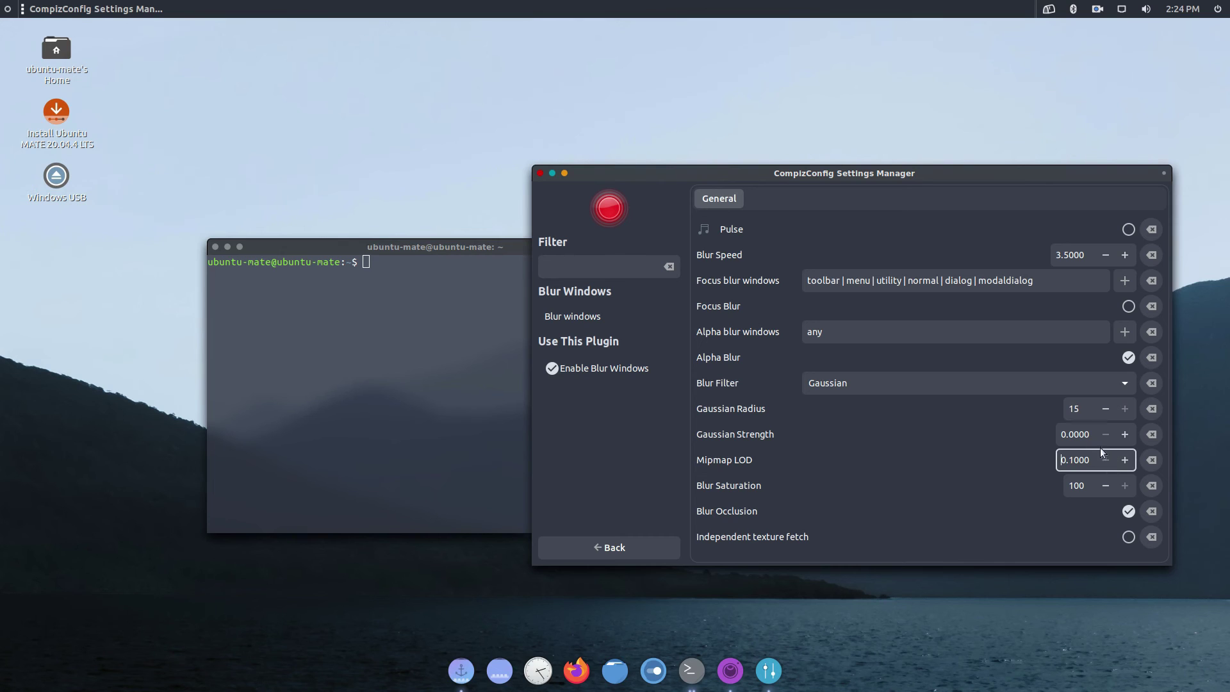
Switch the blur filter to Mipmap and set Mipmap LOD to about 6.
click(1005, 383)
click(971, 405)
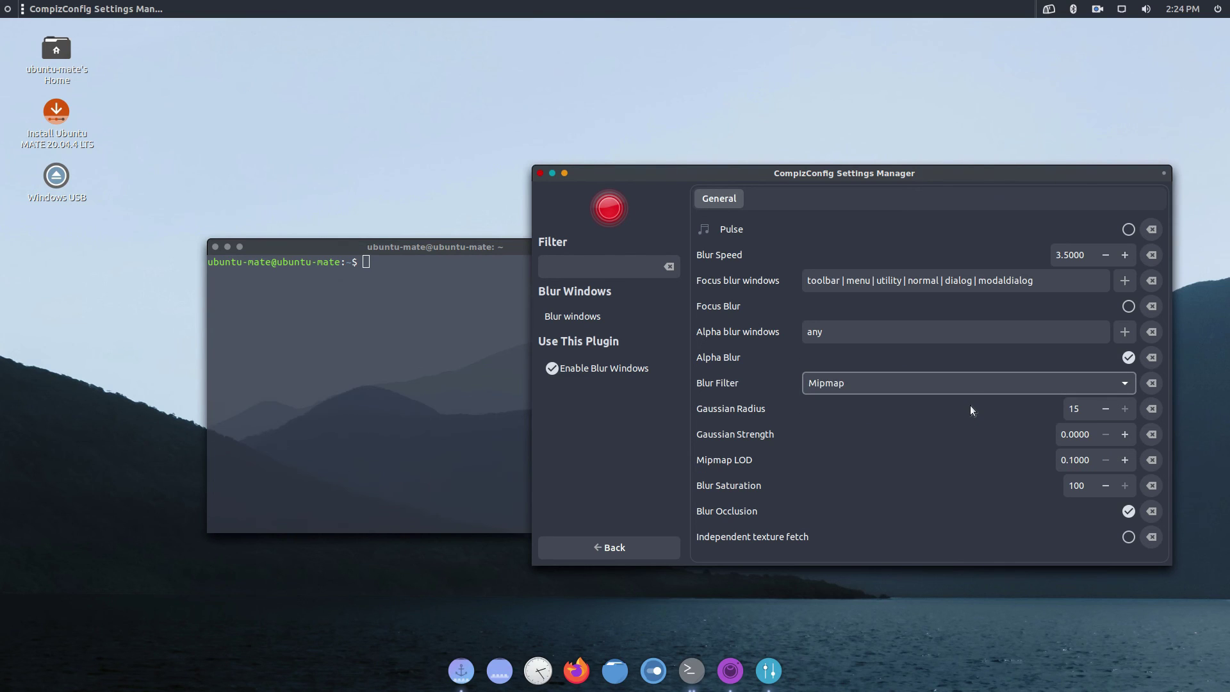
click(970, 392)
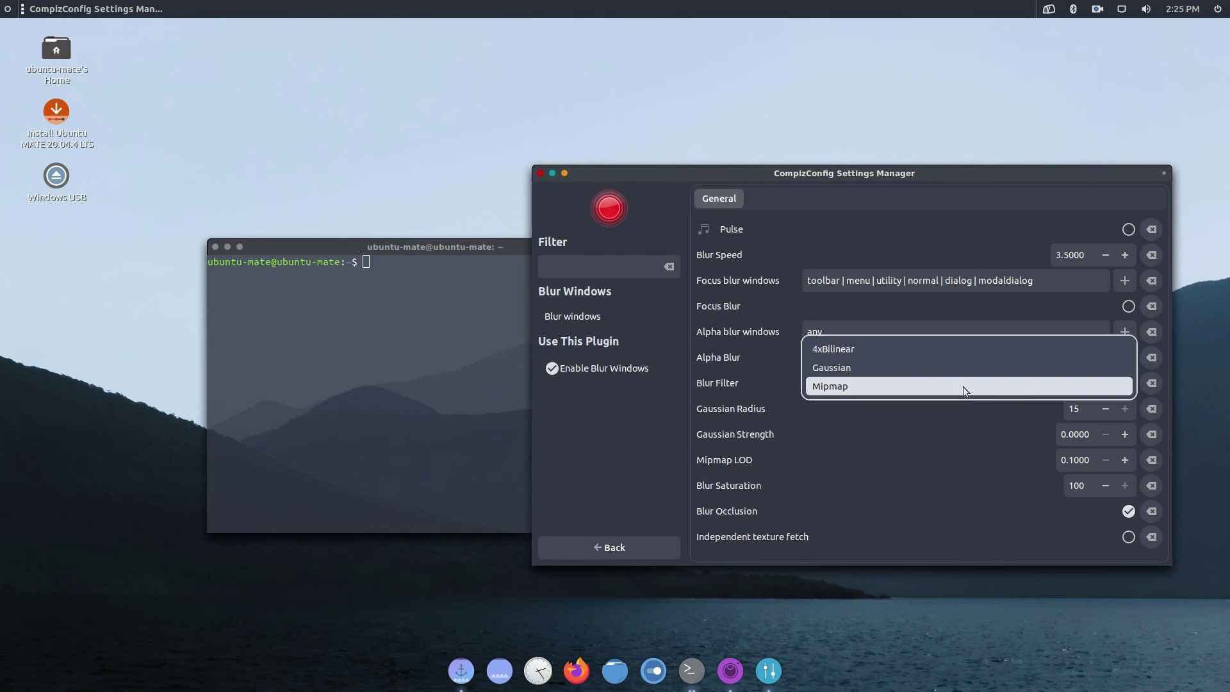
click(1125, 460)
click(1126, 460)
click(1126, 460)
click(1126, 460)
click(1126, 460)
click(1125, 460)
click(1125, 460)
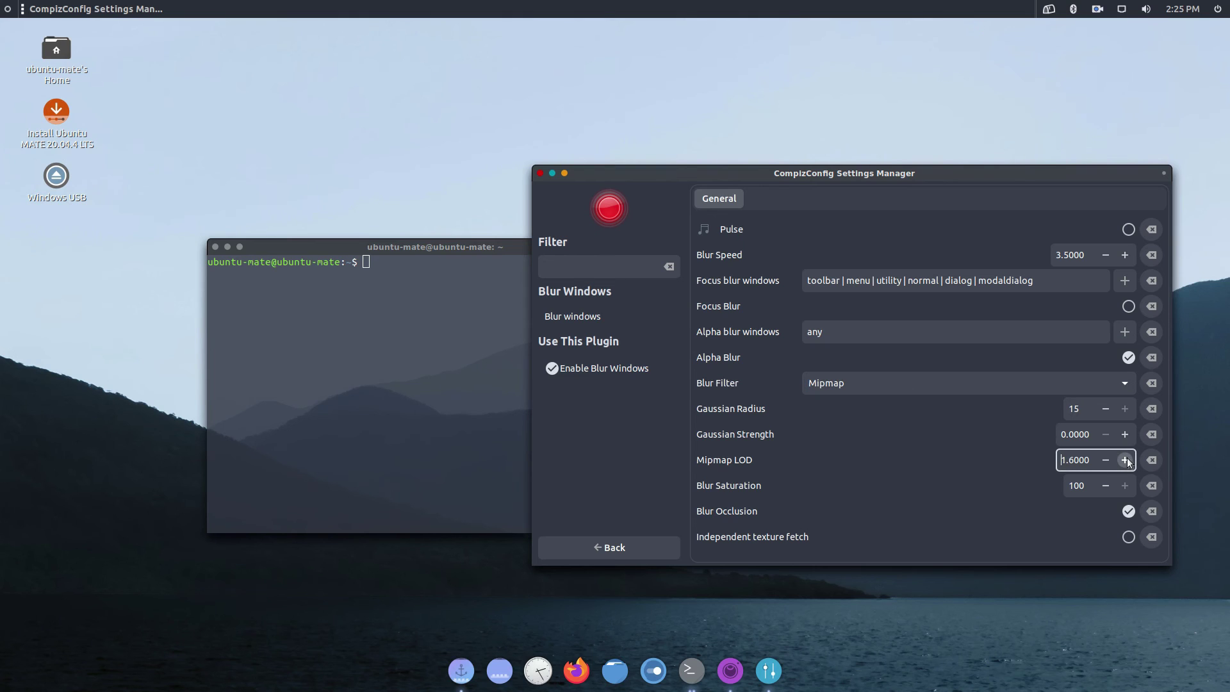
click(1126, 460)
click(1125, 460)
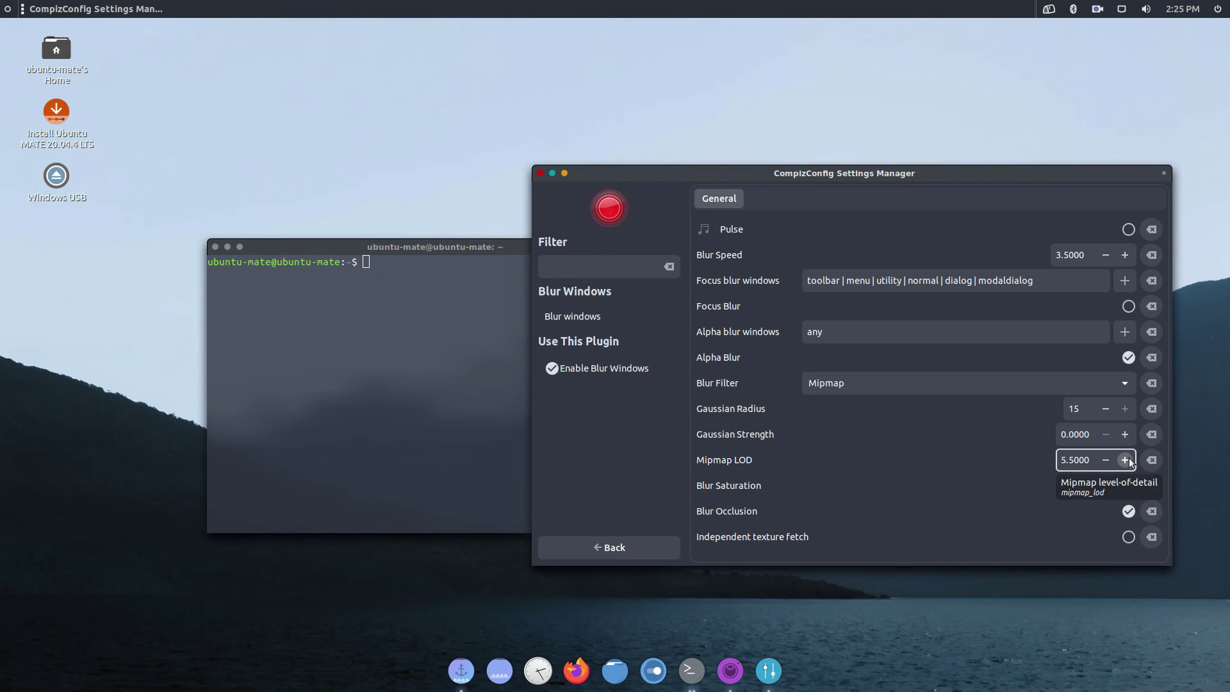
click(1103, 460)
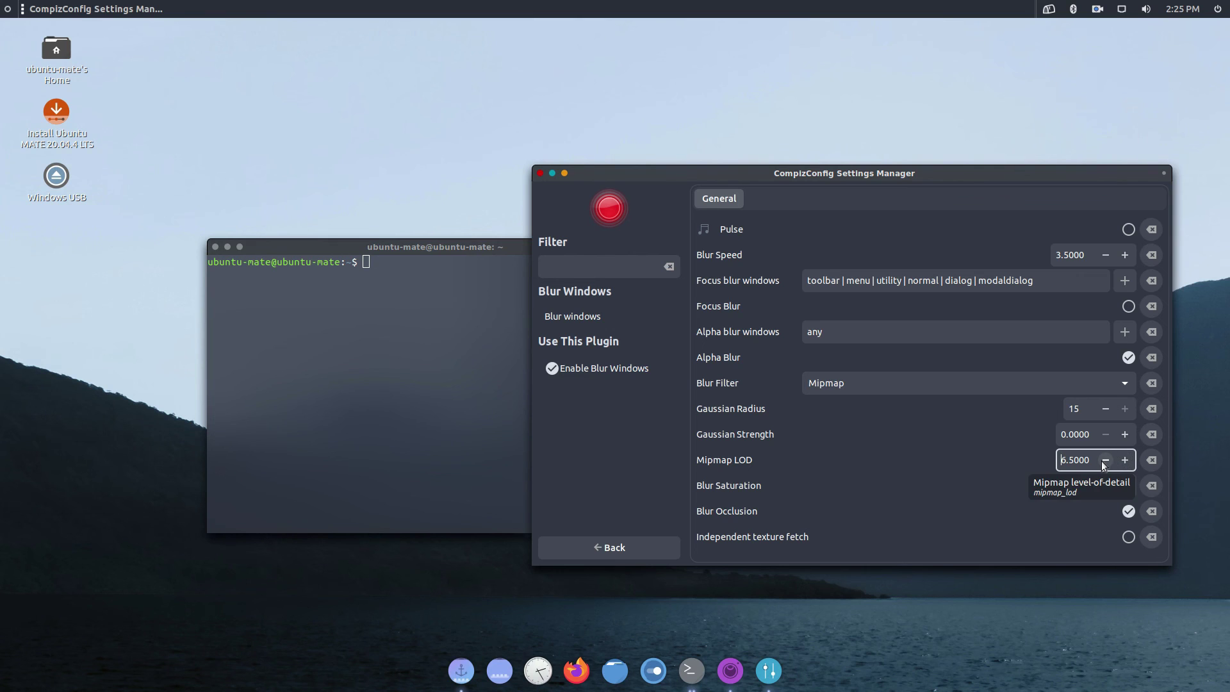
click(1103, 460)
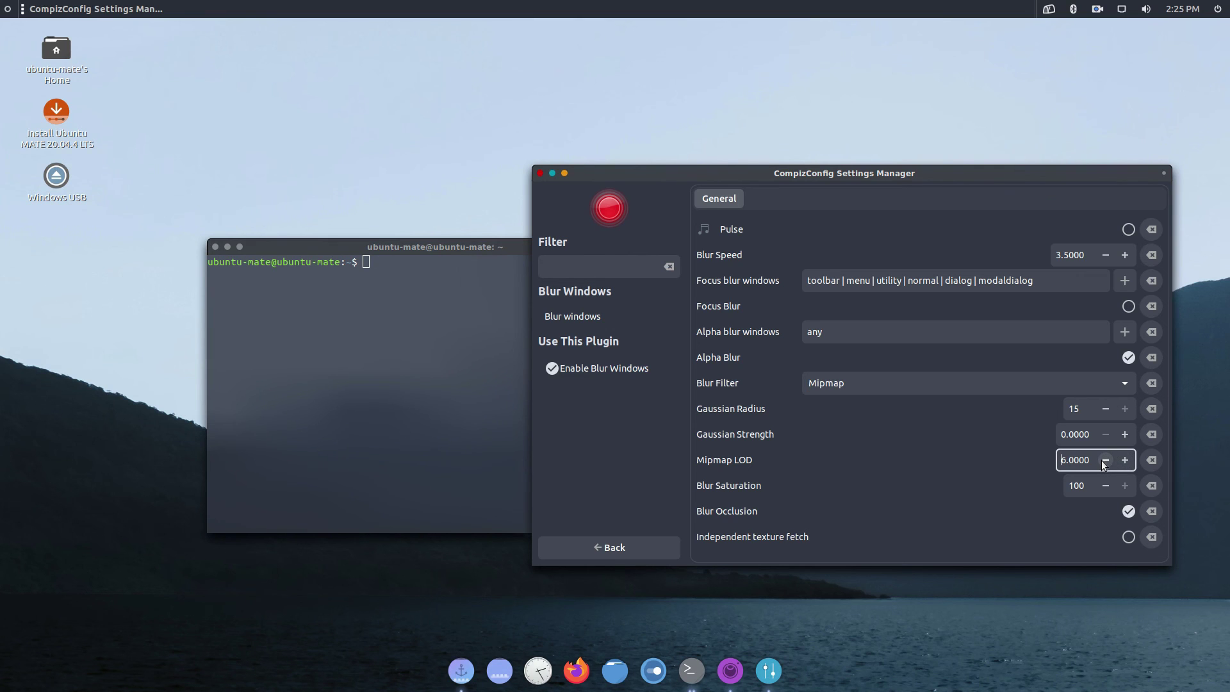
Enable Animations (accepting Regex Matching), review its Close and Minimize tabs, then minimize the window.
click(393, 472)
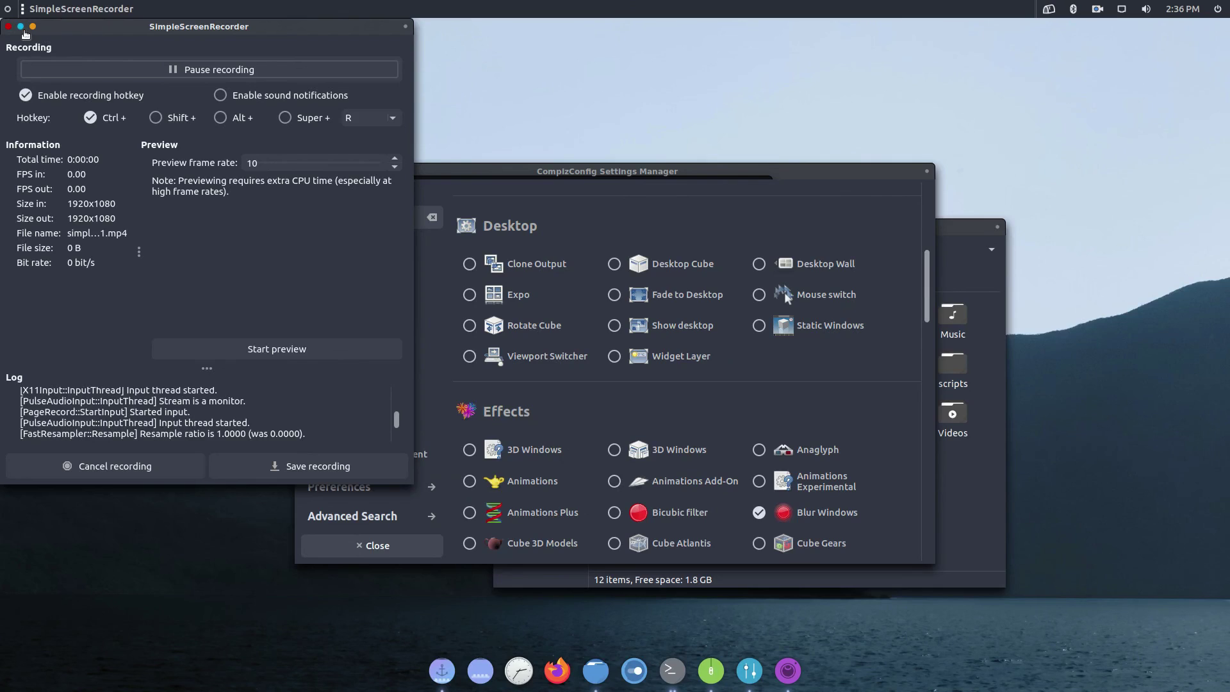
click(23, 30)
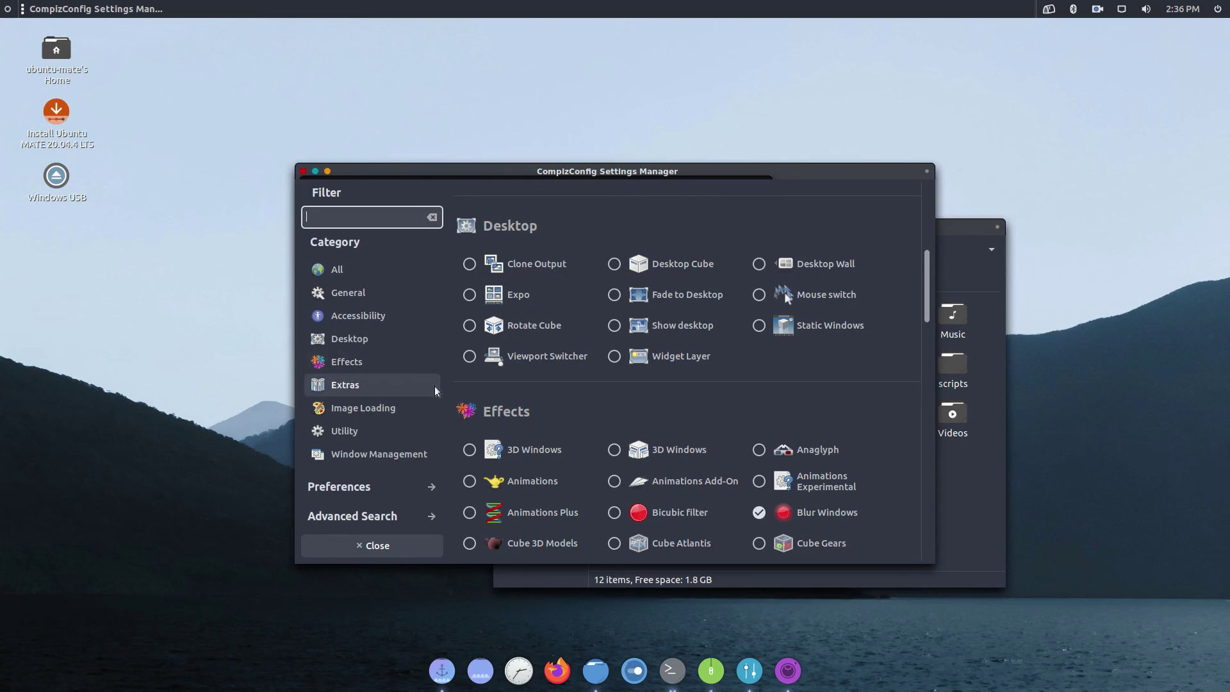
click(469, 481)
click(670, 413)
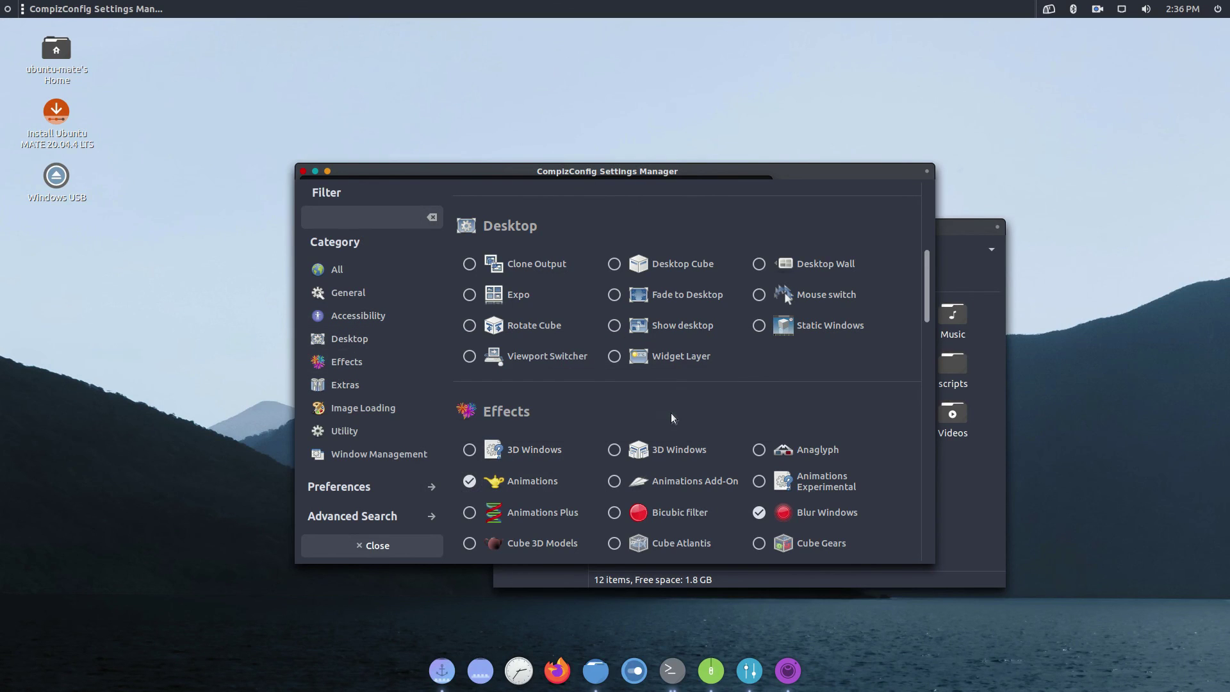
click(514, 481)
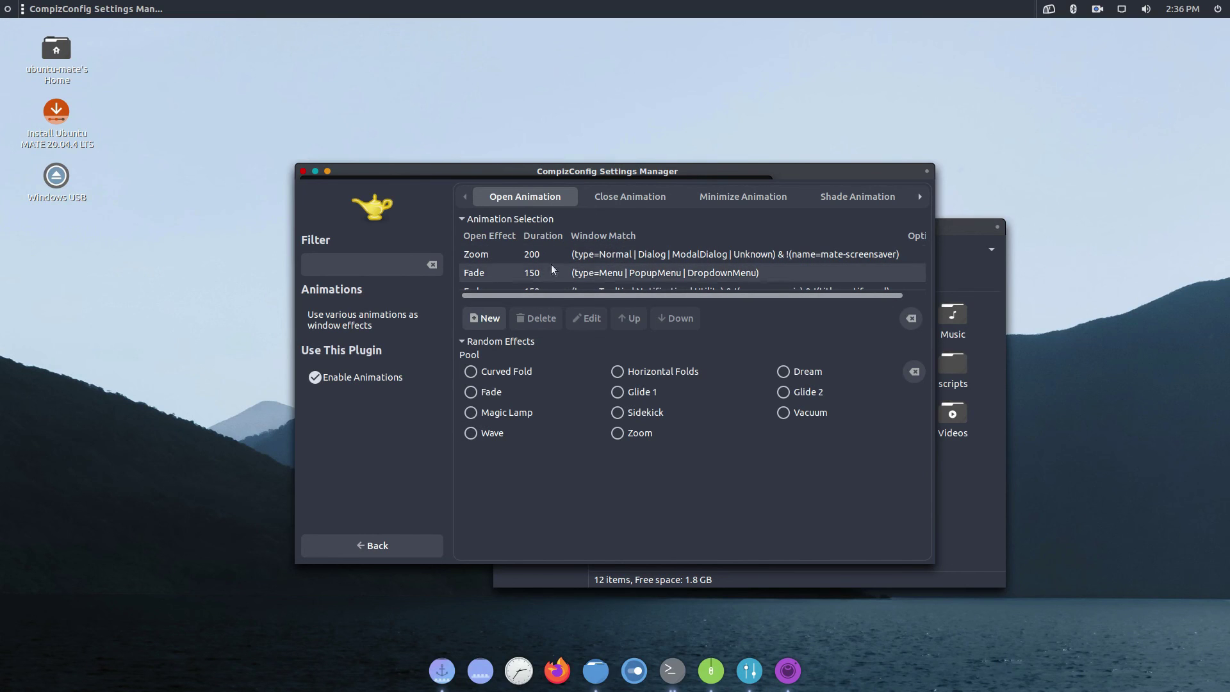
click(628, 195)
click(710, 196)
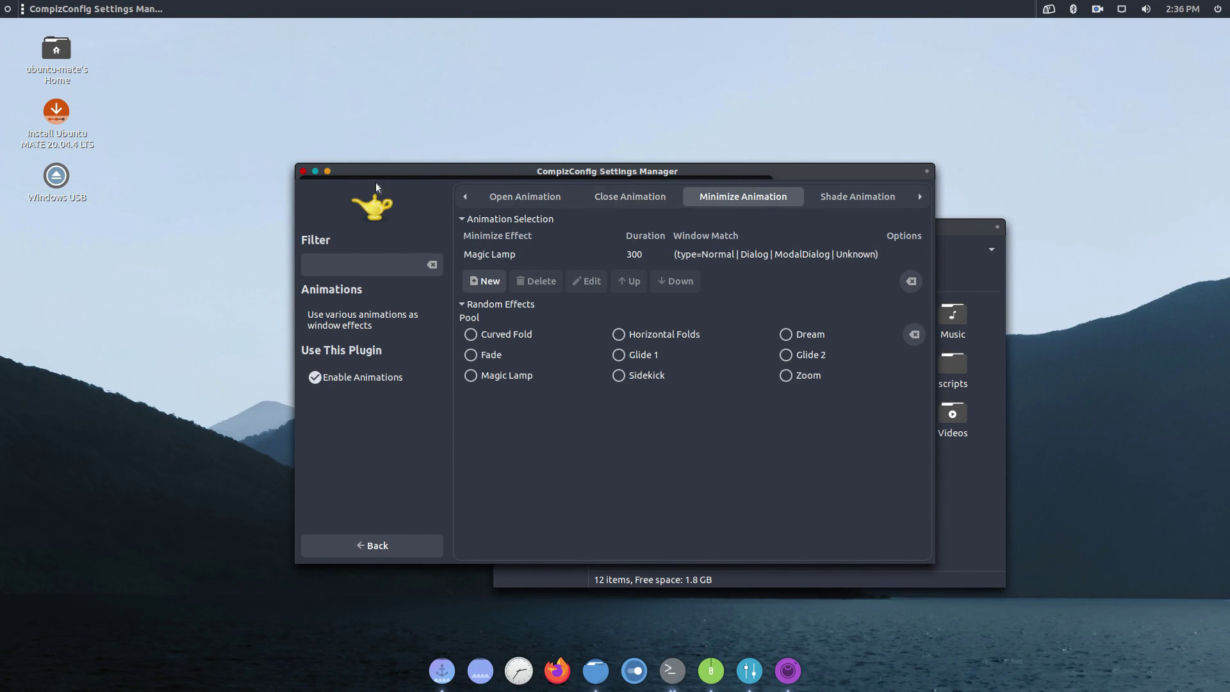
click(317, 172)
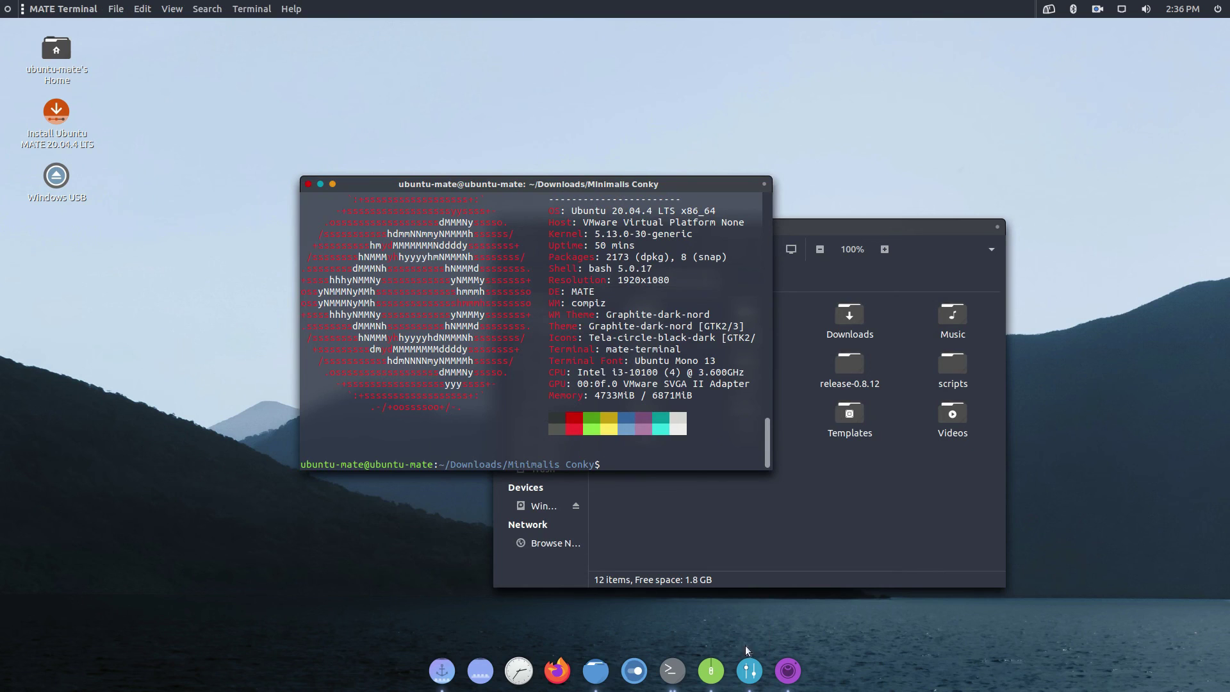
Restore and close the Compiz settings window, and close the open file manager window.
click(737, 663)
click(303, 171)
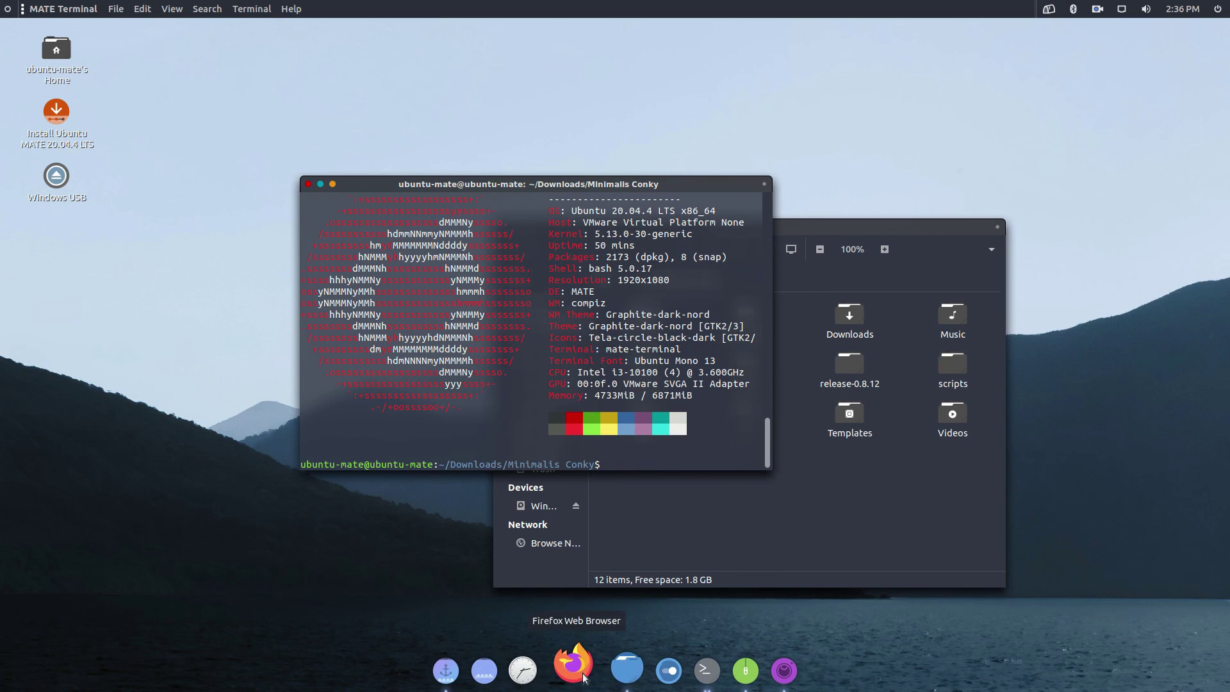
click(615, 673)
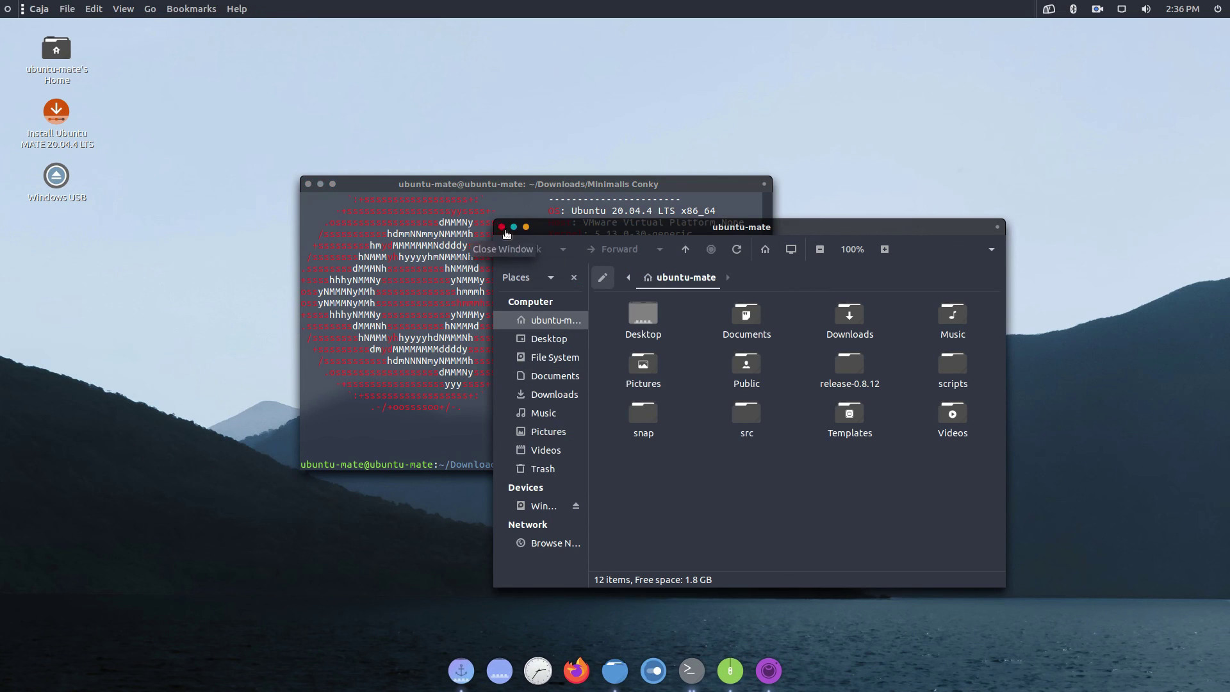
click(502, 227)
Open the home folder in Caja from the dock, place it centre-right, and browse its menus.
click(615, 671)
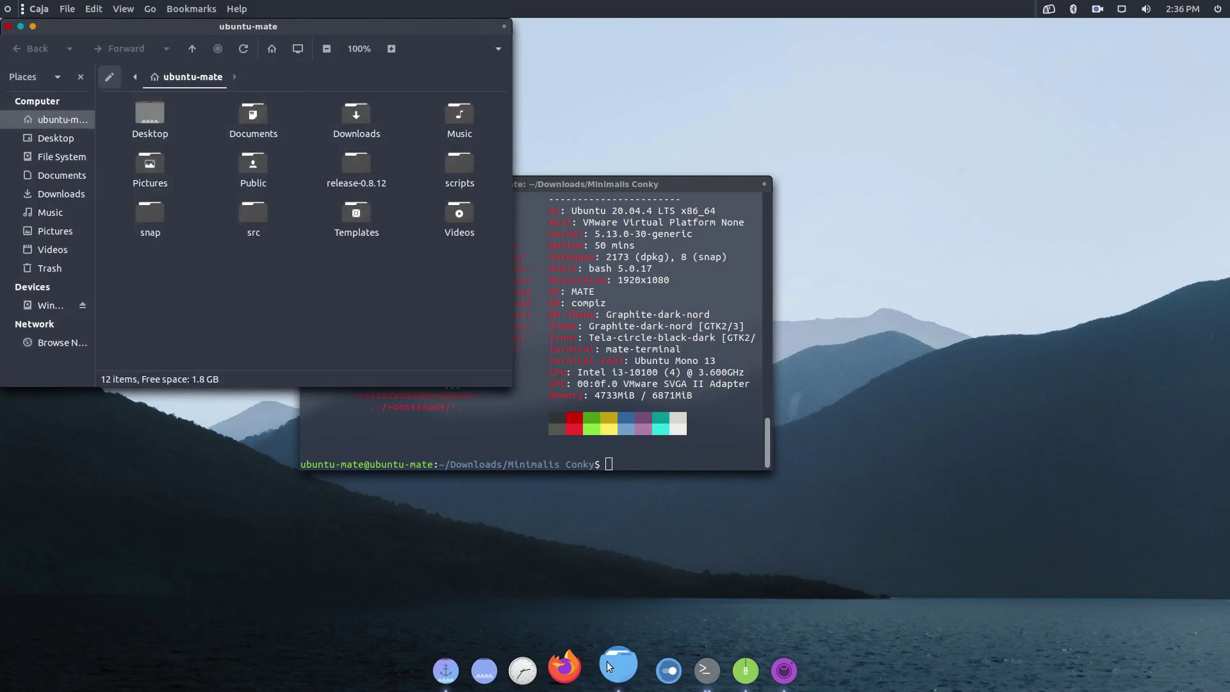
drag(186, 29, 596, 203)
click(482, 196)
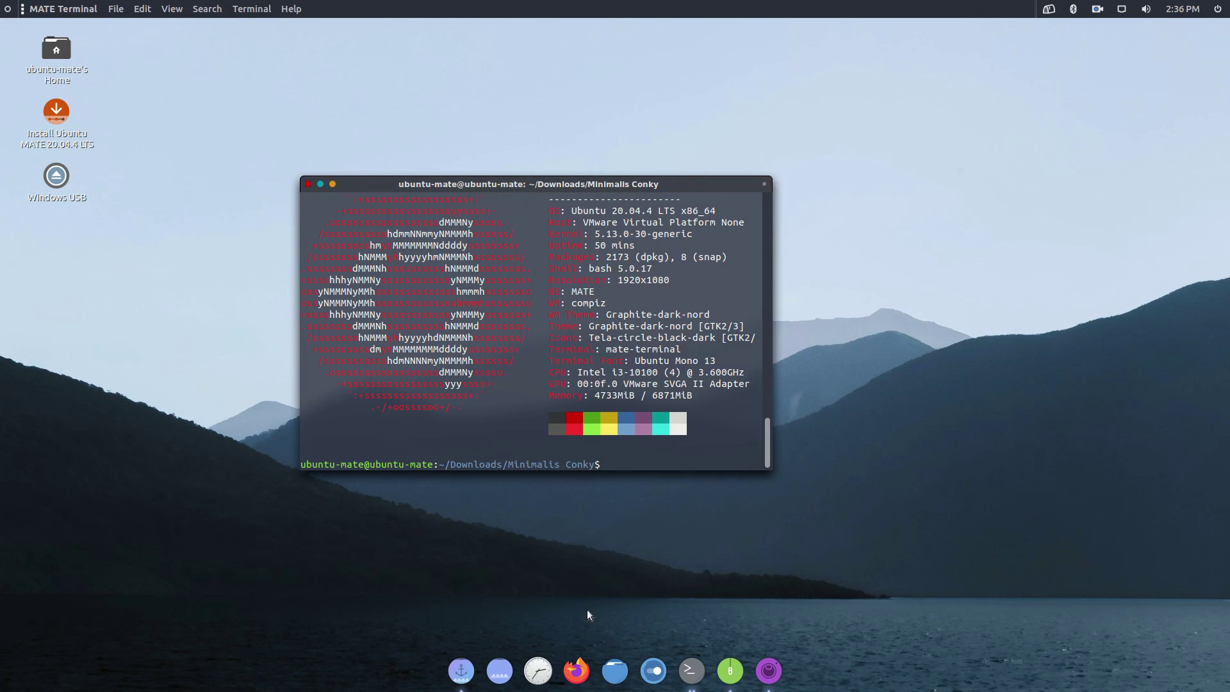
click(612, 668)
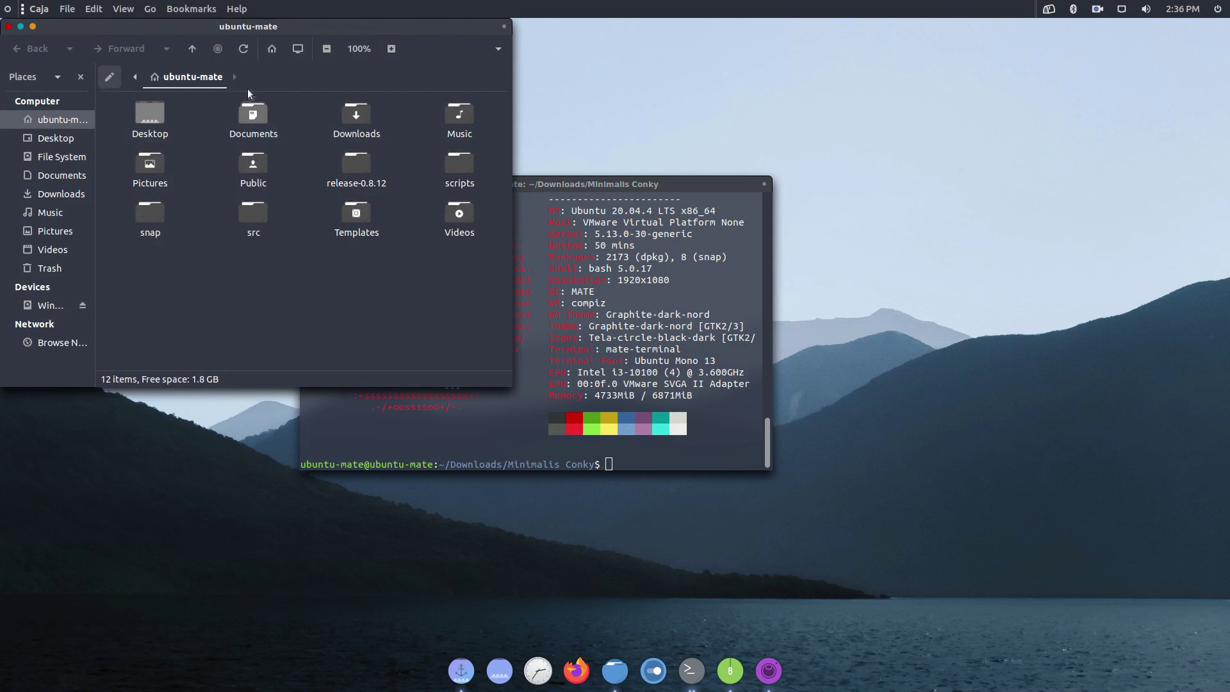
drag(277, 27, 805, 226)
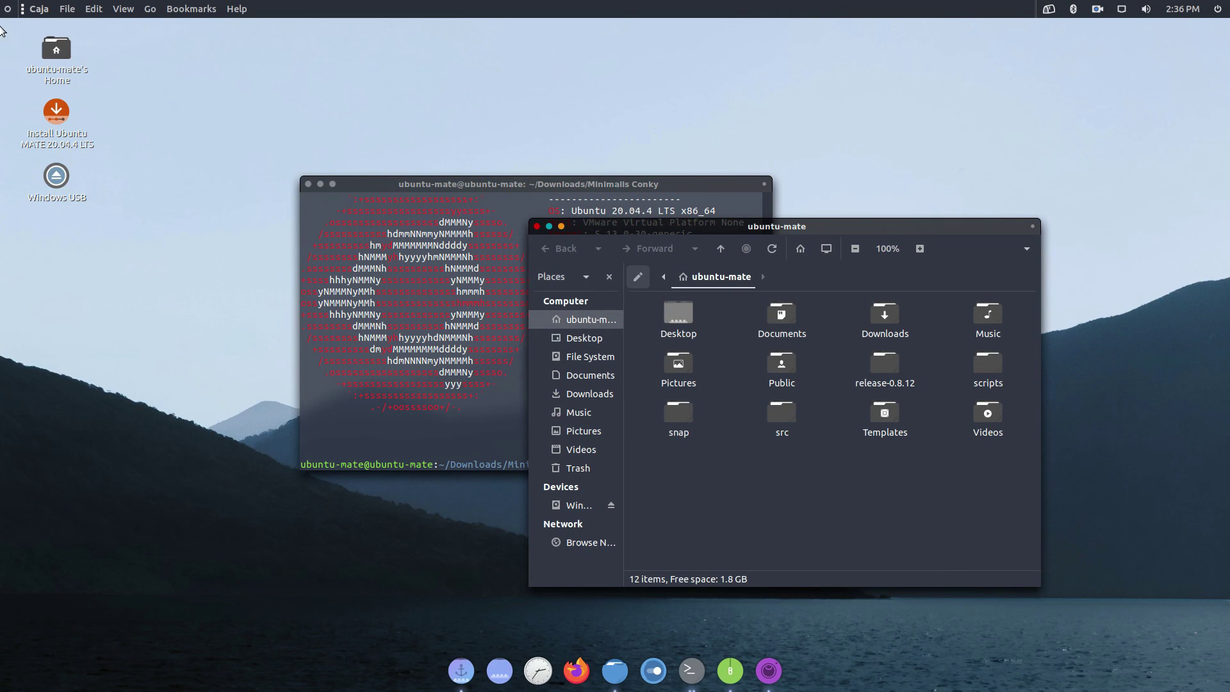
right_click(581, 562)
click(694, 228)
click(67, 9)
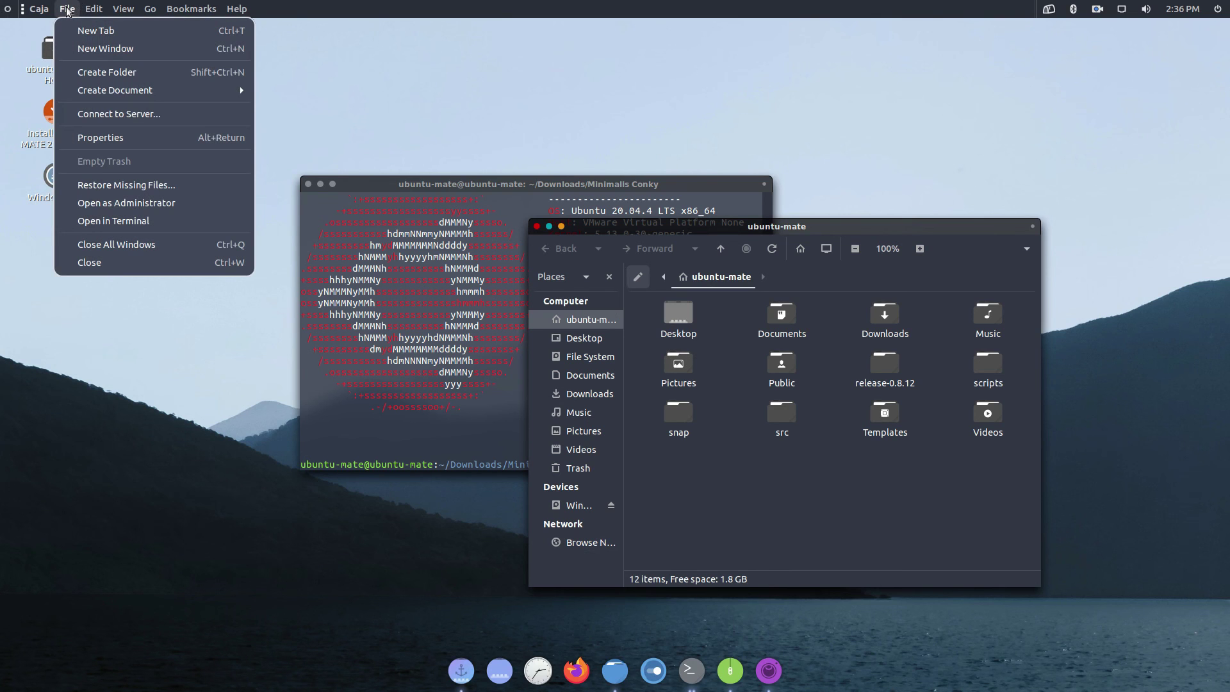
mouse_move(96, 9)
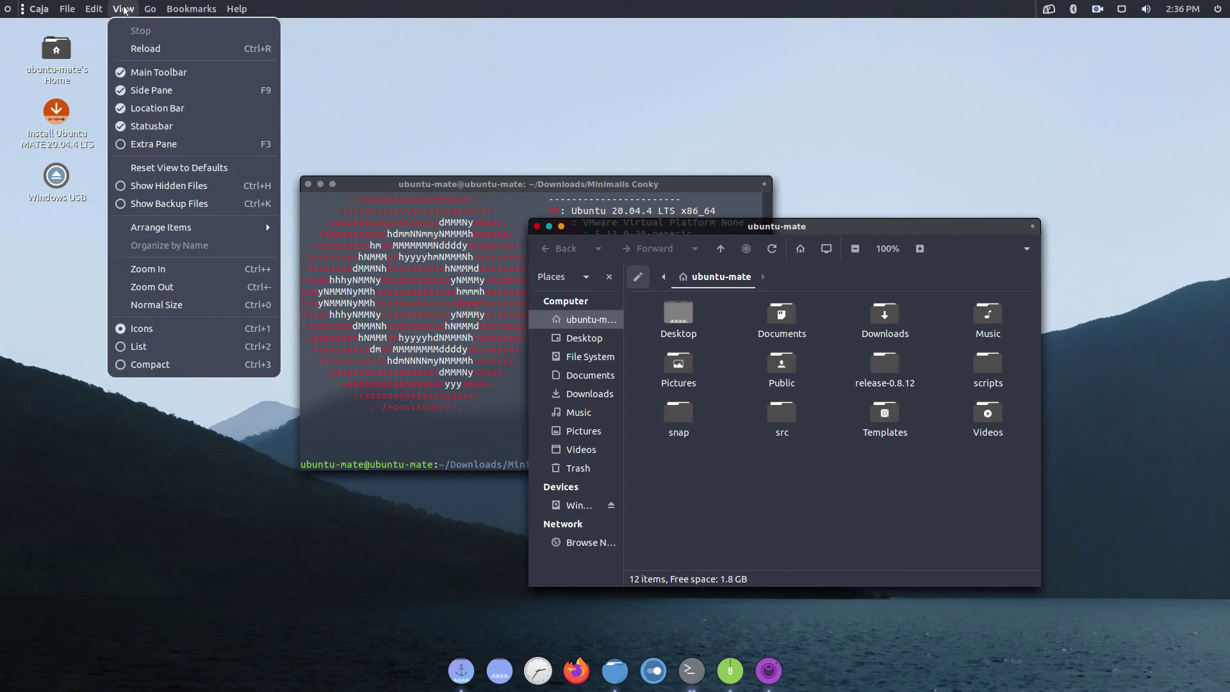